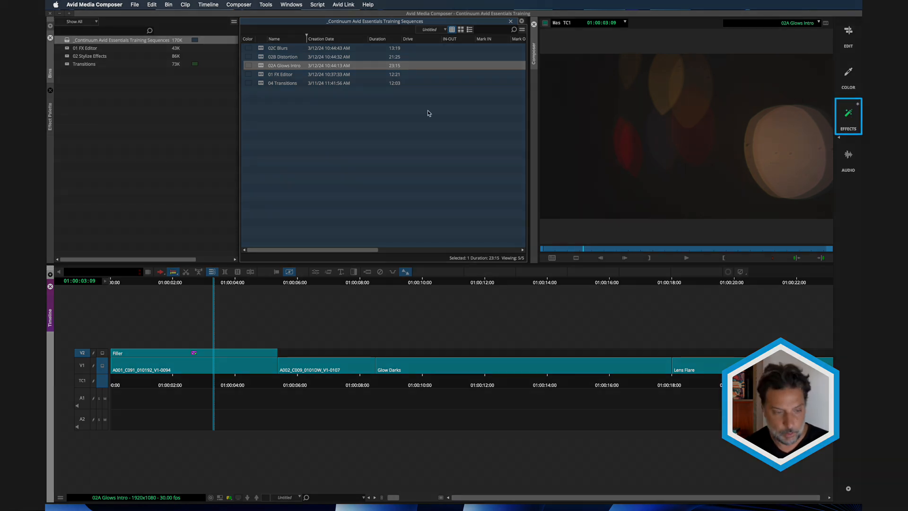
Apply BCC+Film Glow from the BCC Film Style category to the first V1 clip and open it in the FX Editor
{"action": "left_click", "coordinate": [51, 122]}
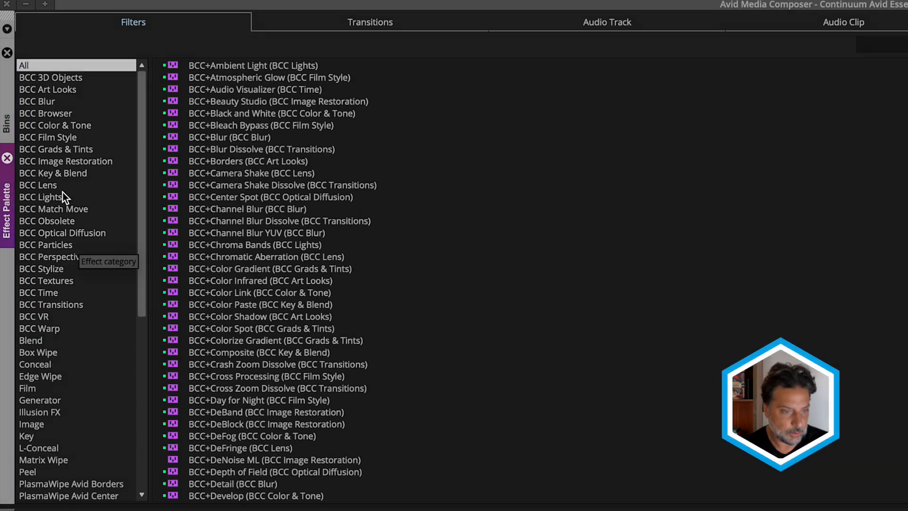
{"action": "left_click", "coordinate": [57, 138]}
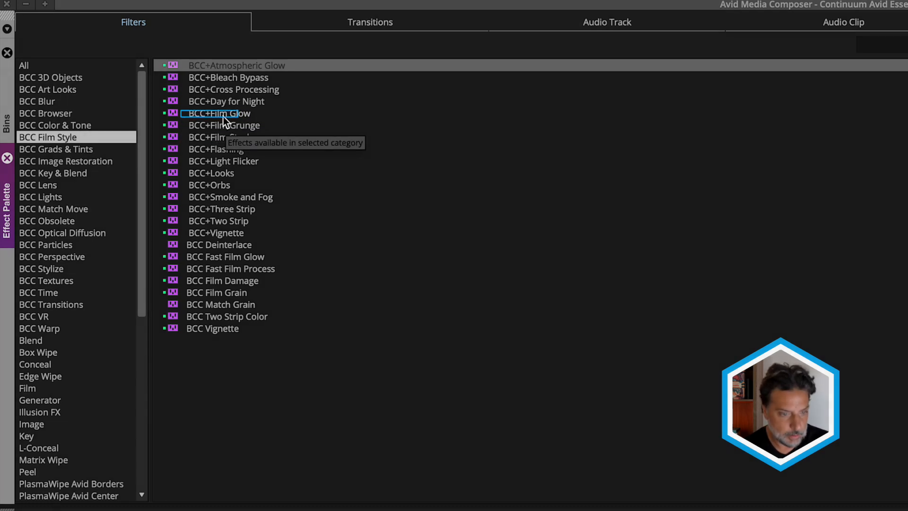
{"action": "left_click", "coordinate": [70, 198]}
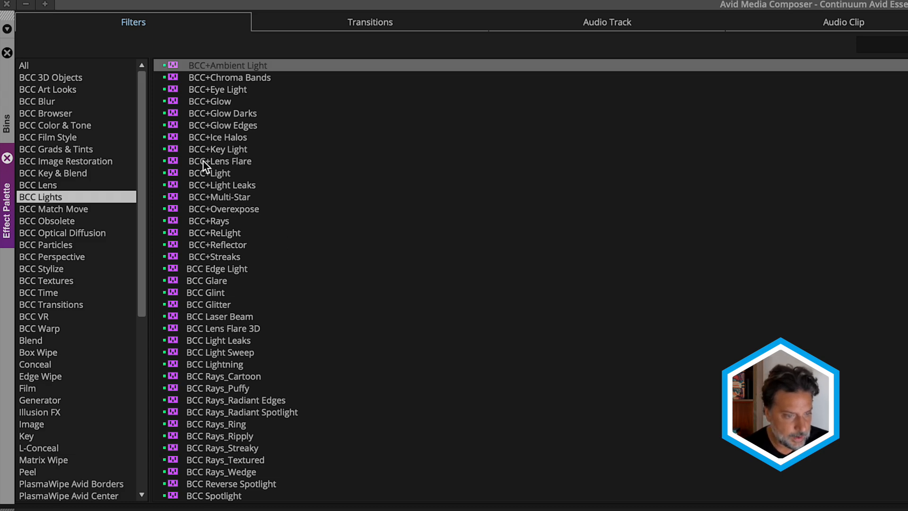
{"action": "left_click", "coordinate": [69, 138]}
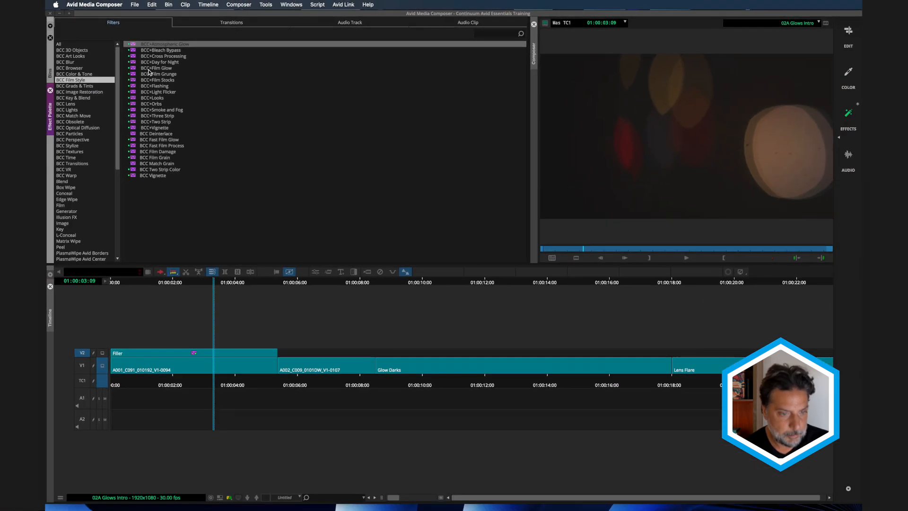
{"action": "left_click", "coordinate": [156, 68]}
{"action": "left_click_drag", "start_coordinate": [147, 70], "coordinate": [171, 370]}
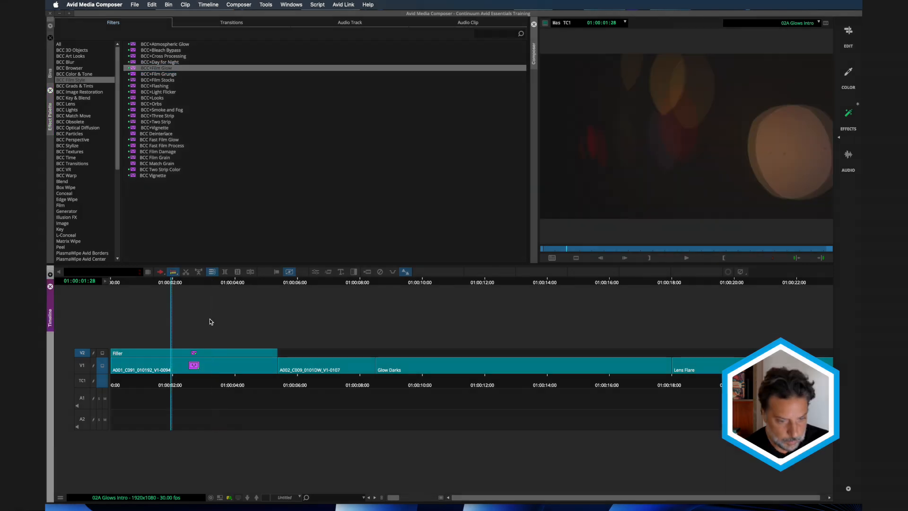
{"action": "left_click", "coordinate": [315, 271]}
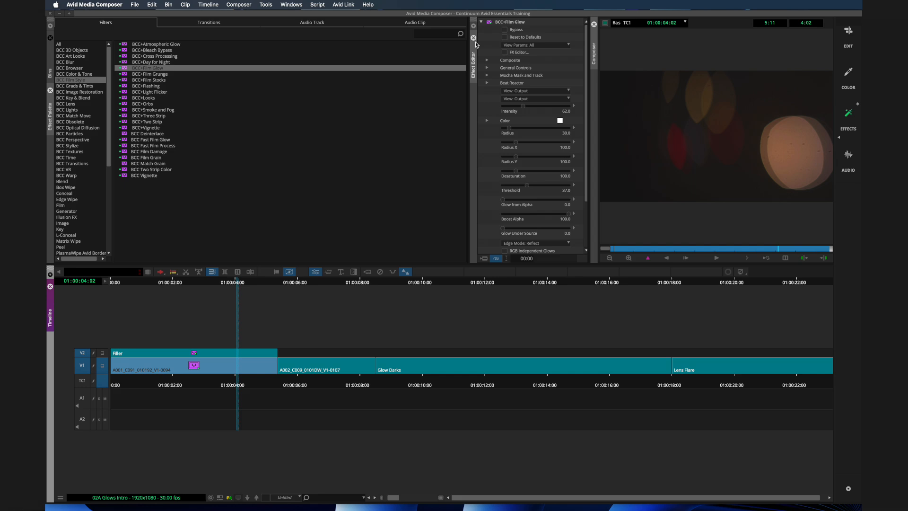
{"action": "left_click", "coordinate": [505, 53]}
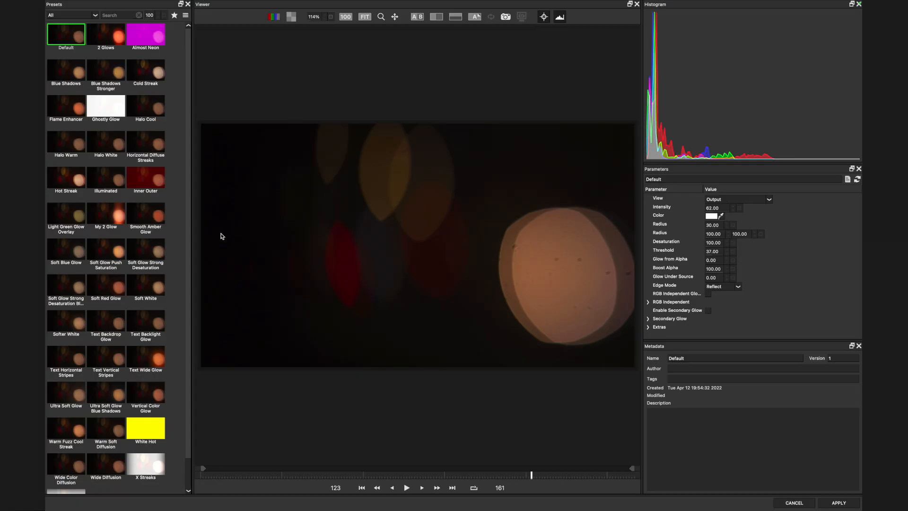
Preview Film Glow presets including Smooth Amber Glow, Soft Red Glow, Text Backdrop Glow and Text Wide Glow, and return to the Default preset
{"action": "left_click", "coordinate": [146, 184]}
{"action": "left_click", "coordinate": [150, 227]}
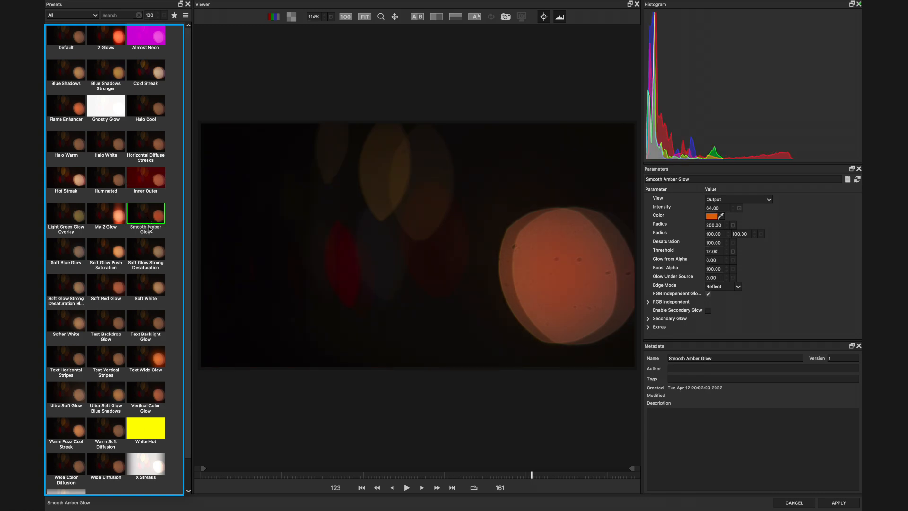
{"action": "left_click", "coordinate": [151, 253]}
{"action": "left_click", "coordinate": [106, 253]}
{"action": "left_click", "coordinate": [105, 288]}
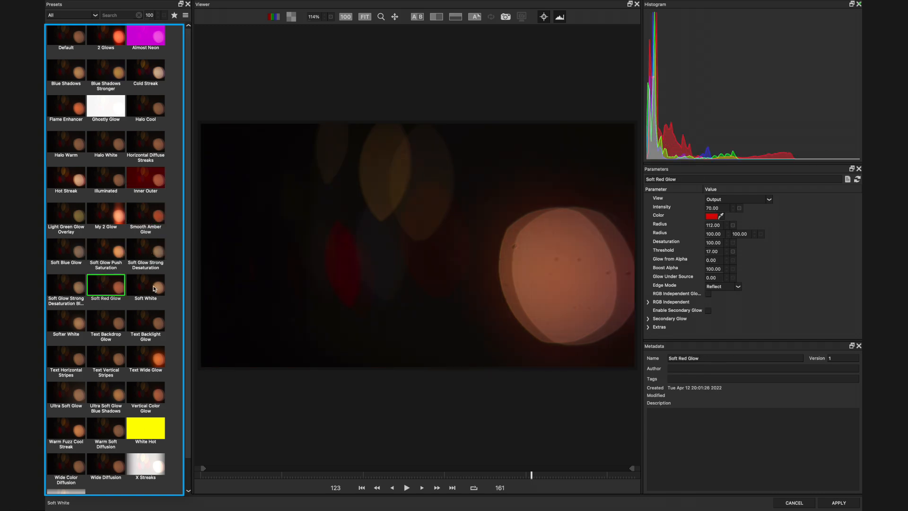
{"action": "left_click", "coordinate": [153, 289]}
{"action": "left_click", "coordinate": [66, 288]}
{"action": "left_click", "coordinate": [66, 331]}
{"action": "left_click", "coordinate": [103, 333]}
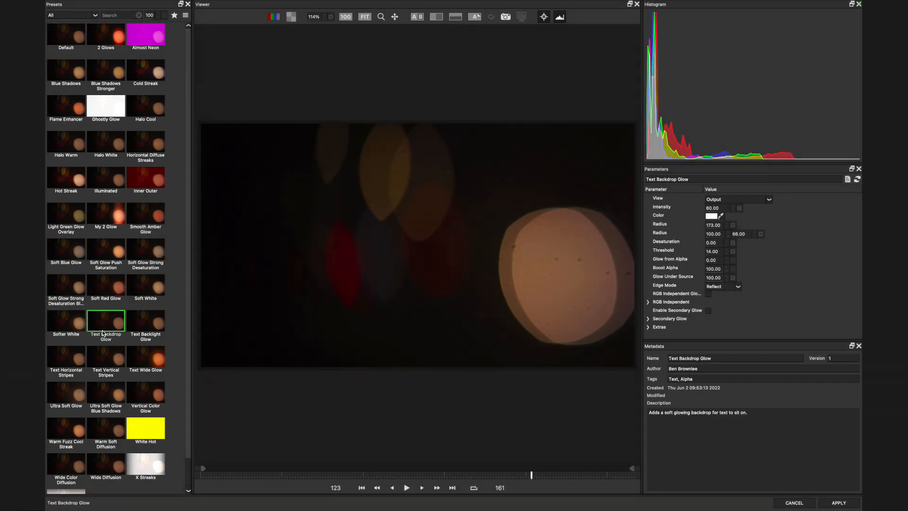
{"action": "left_click", "coordinate": [147, 327]}
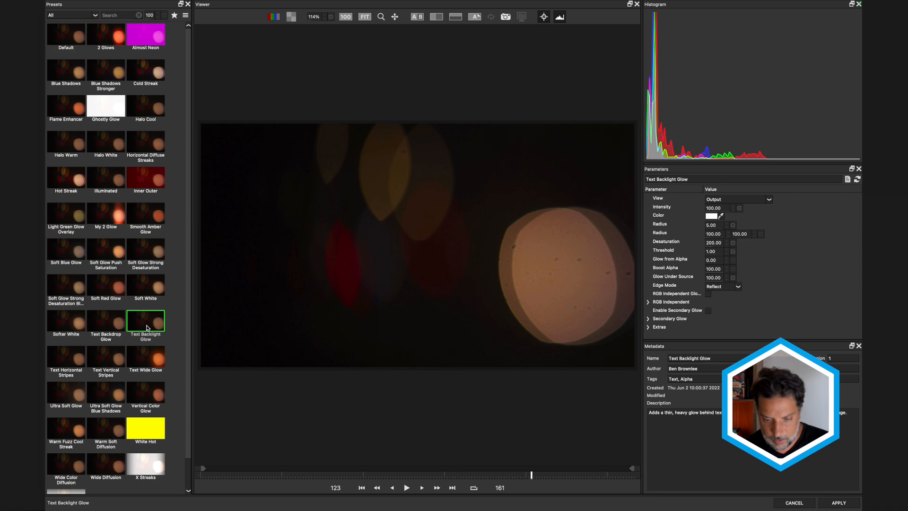
{"action": "left_click", "coordinate": [659, 382]}
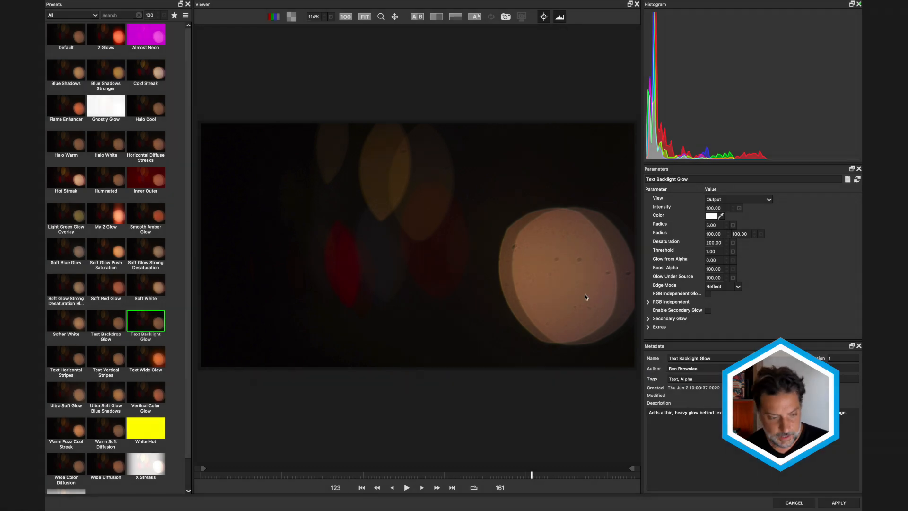
{"action": "key", "text": "Down"}
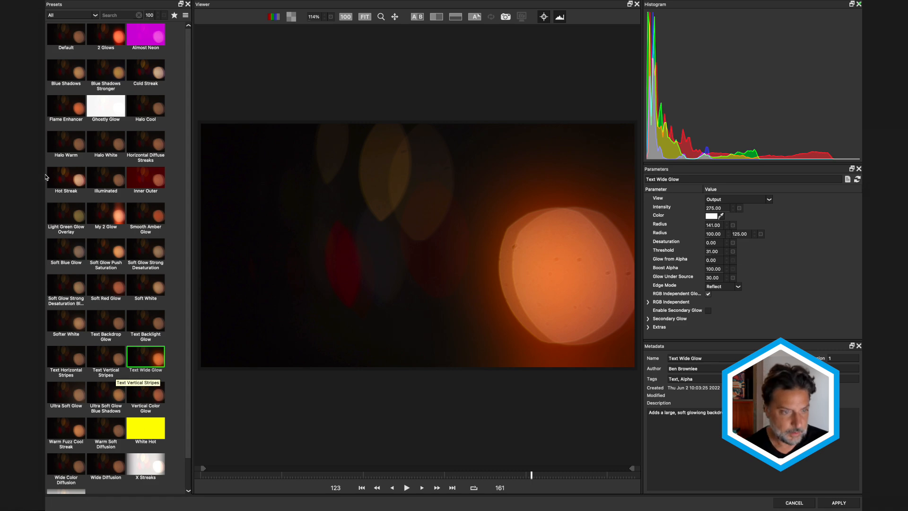
{"action": "left_click", "coordinate": [68, 35]}
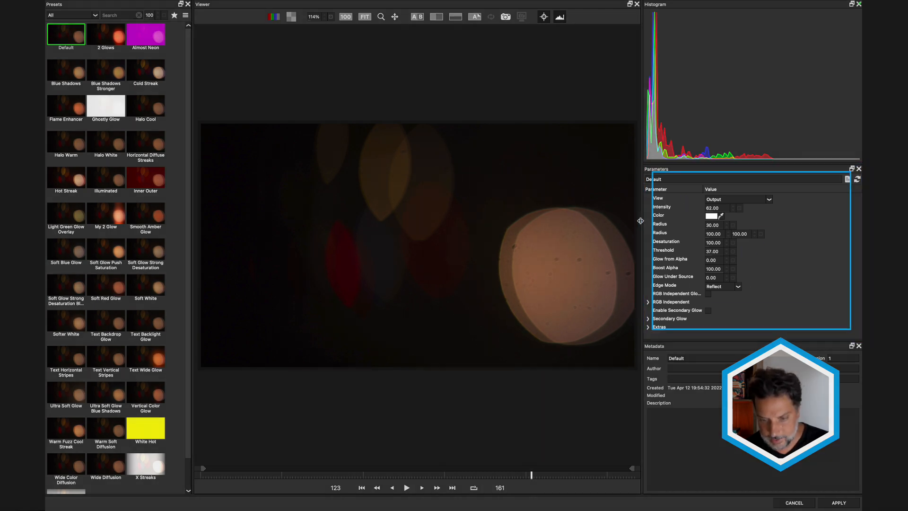
Widen the parameter area, show the Threshold view of the glow and set Threshold to 16
{"action": "left_click_drag", "start_coordinate": [641, 220], "coordinate": [574, 218]}
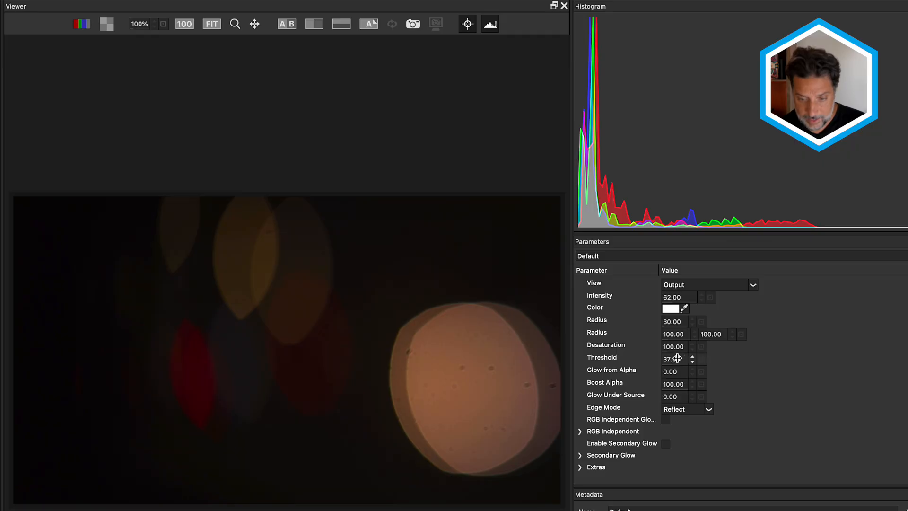
{"action": "left_click_drag", "start_coordinate": [677, 358], "coordinate": [651, 367]}
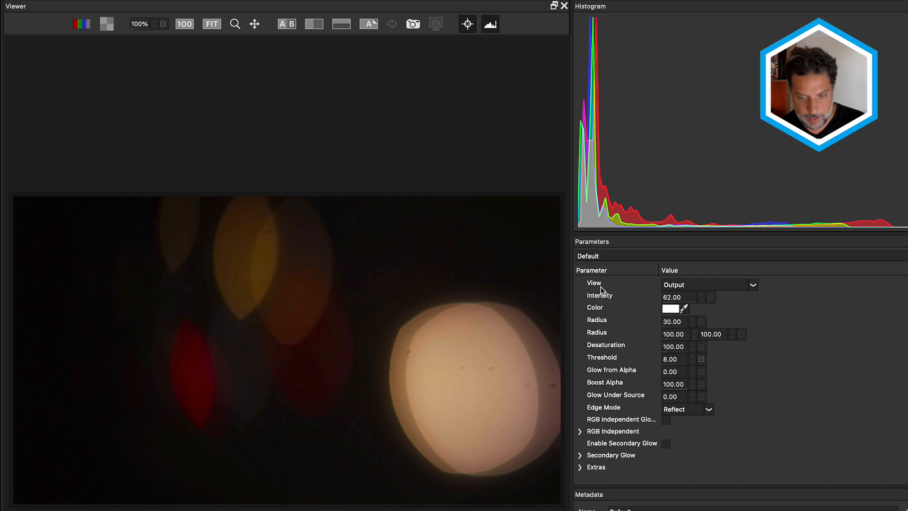
{"action": "left_click", "coordinate": [689, 284]}
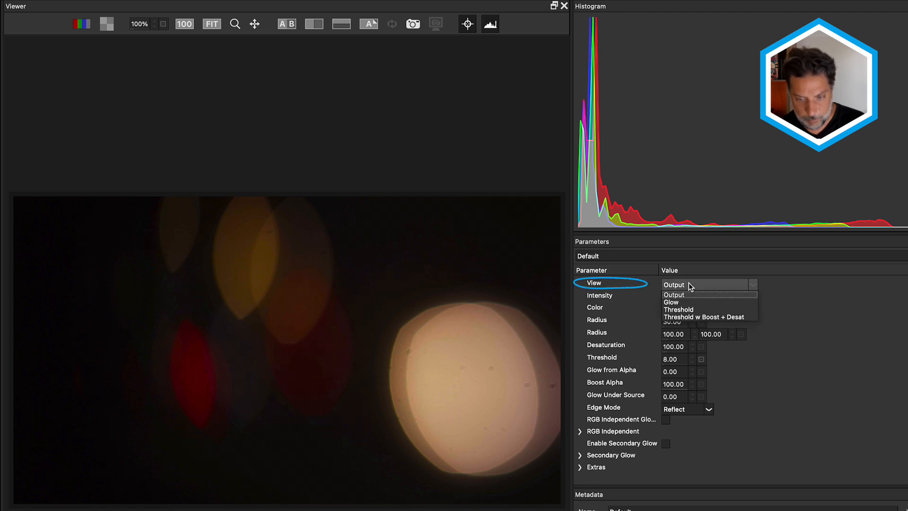
{"action": "left_click", "coordinate": [682, 310]}
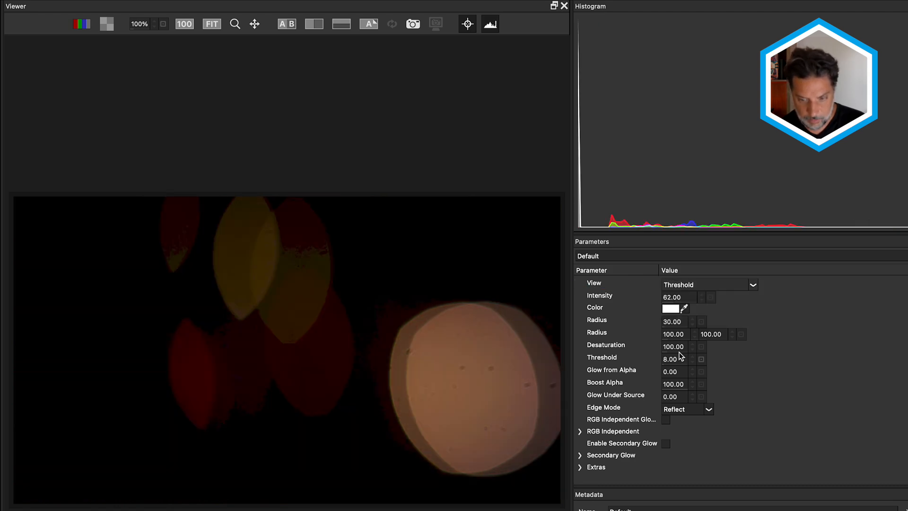
{"action": "mouse_move", "coordinate": [674, 360]}
{"action": "left_mouse_down"}
{"action": "mouse_move", "coordinate": [662, 360]}
{"action": "mouse_move", "coordinate": [701, 352]}
{"action": "left_mouse_up"}
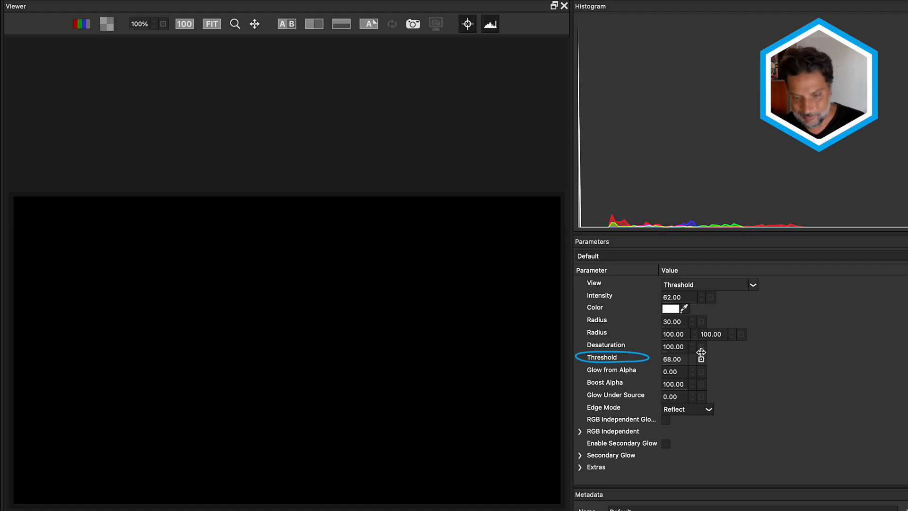
{"action": "left_click_drag", "start_coordinate": [701, 352], "coordinate": [671, 355]}
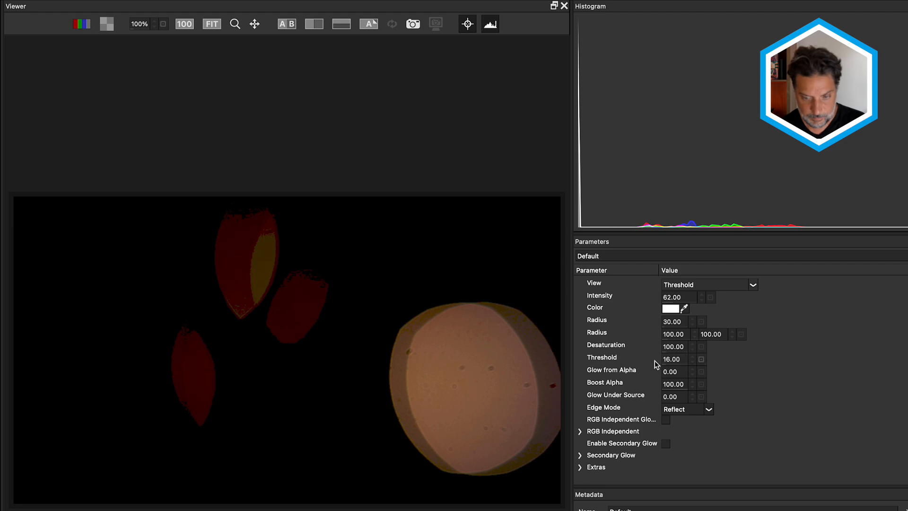
Using the isolated Glow view, set Intensity to 96 and Radius to 55, and restore the Output view
{"action": "left_click", "coordinate": [681, 285]}
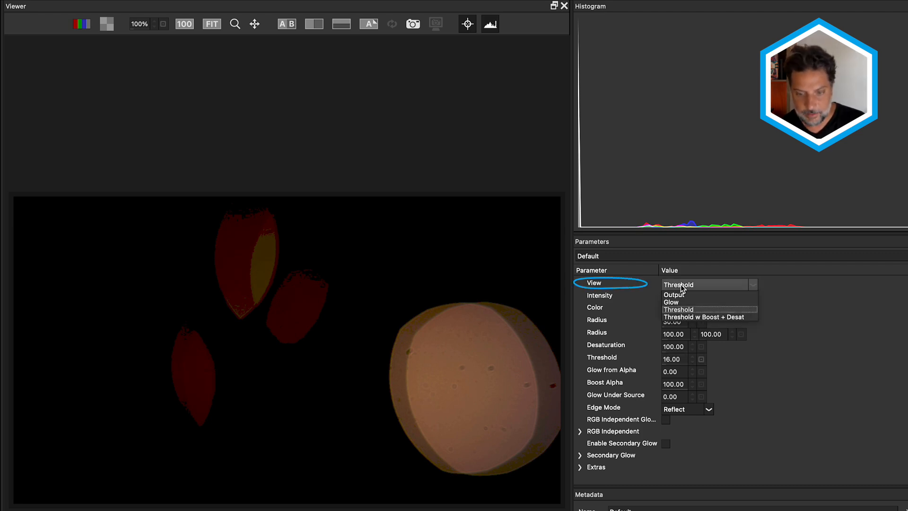
{"action": "left_click", "coordinate": [676, 303]}
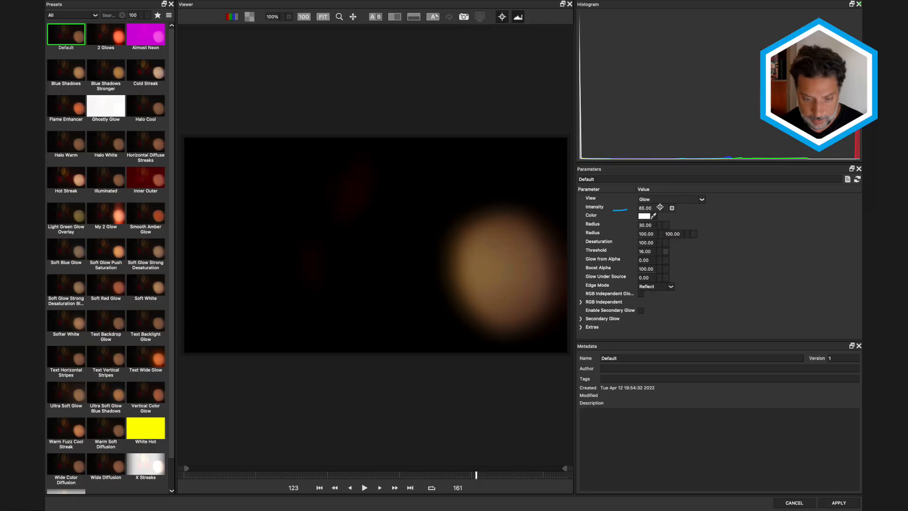
{"action": "left_click_drag", "start_coordinate": [660, 207], "coordinate": [661, 226]}
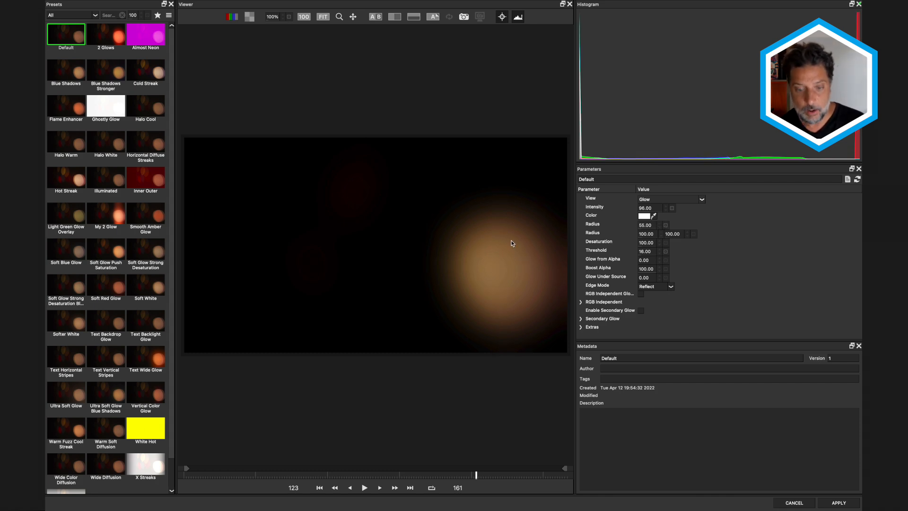
{"action": "left_click", "coordinate": [653, 199]}
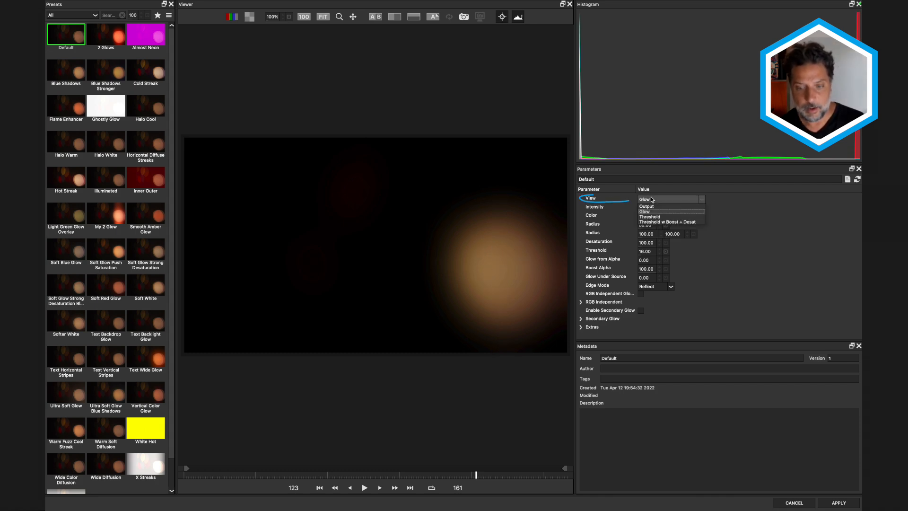
{"action": "left_click", "coordinate": [648, 207]}
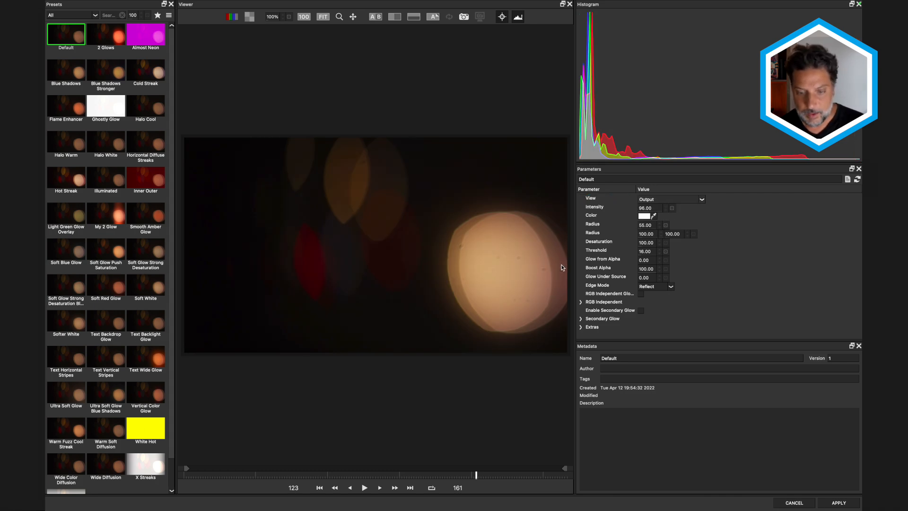
Turn on the viewer's A/B comparison and set the glow's Intensity to 105
{"action": "left_click", "coordinate": [375, 17]}
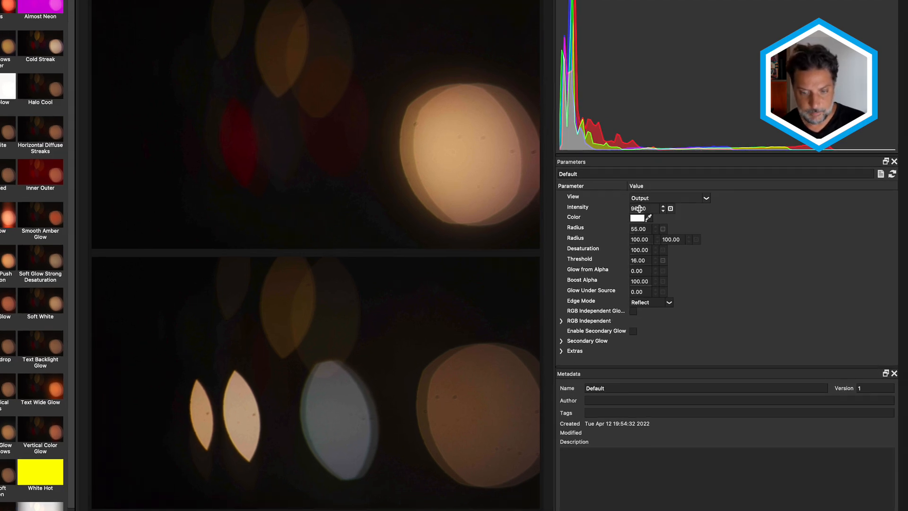
{"action": "left_click_drag", "start_coordinate": [639, 208], "coordinate": [650, 207]}
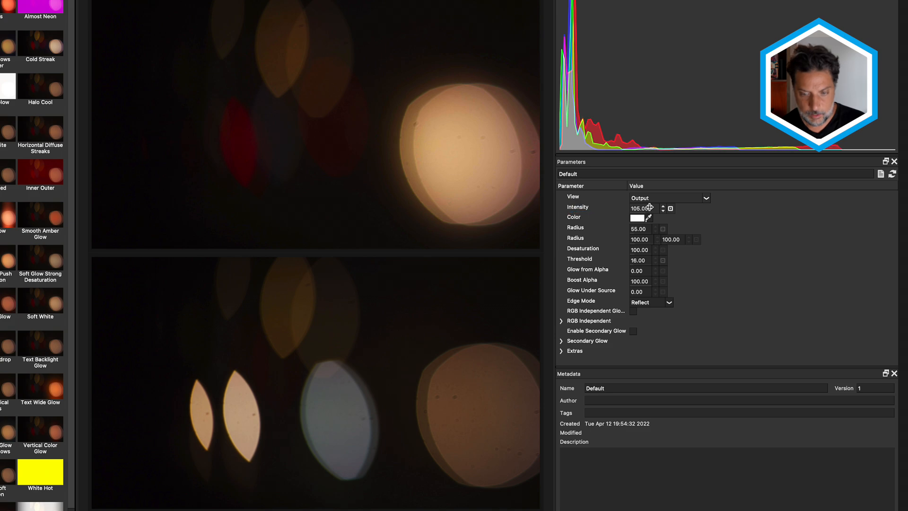
Change the glow color to a brighter golden yellow using the color wheel and brightness control
{"action": "left_click", "coordinate": [638, 220]}
{"action": "left_click", "coordinate": [638, 219]}
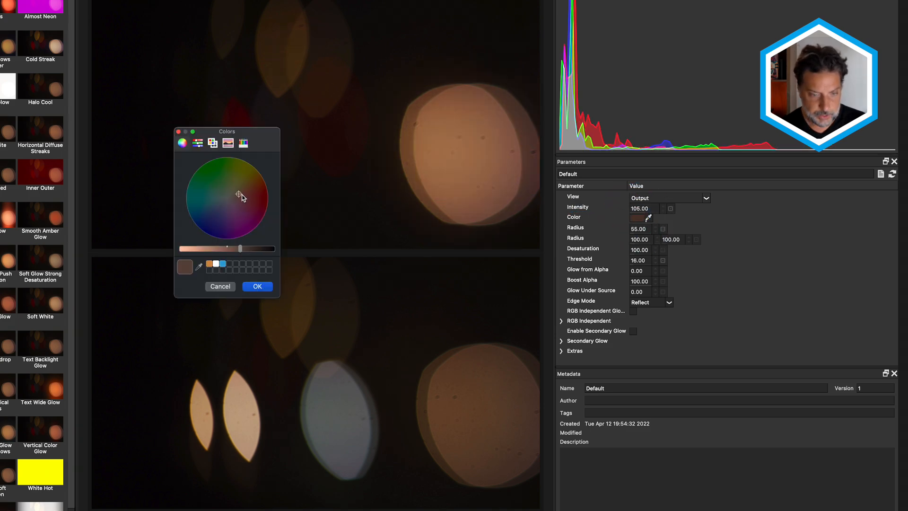
{"action": "mouse_move", "coordinate": [242, 194]}
{"action": "left_mouse_down"}
{"action": "mouse_move", "coordinate": [232, 188]}
{"action": "mouse_move", "coordinate": [242, 180]}
{"action": "left_mouse_up"}
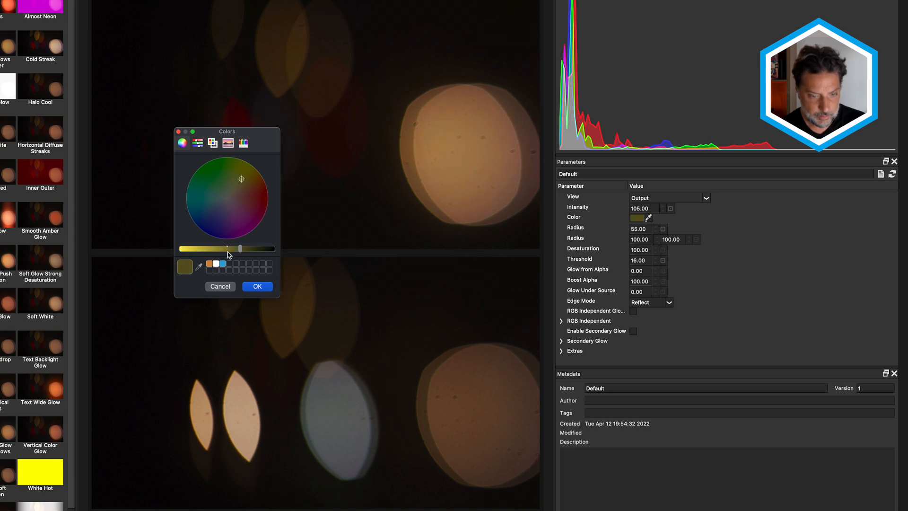
{"action": "left_click_drag", "start_coordinate": [228, 250], "coordinate": [209, 249]}
{"action": "left_click", "coordinate": [258, 286]}
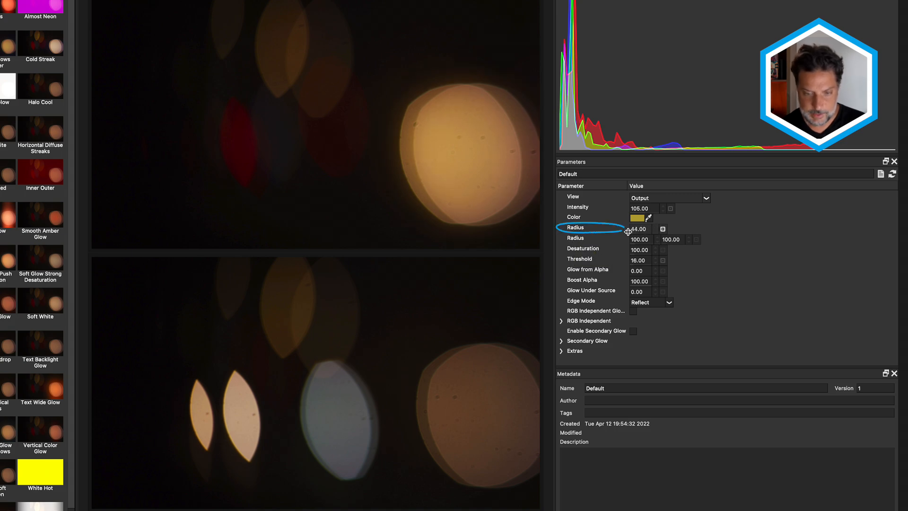
Stretch the glow vertically by setting Radius to 203, its horizontal radius to 5 and its vertical radius to 401
{"action": "mouse_move", "coordinate": [642, 230]}
{"action": "left_mouse_down"}
{"action": "mouse_move", "coordinate": [676, 228]}
{"action": "mouse_move", "coordinate": [648, 232]}
{"action": "left_mouse_up"}
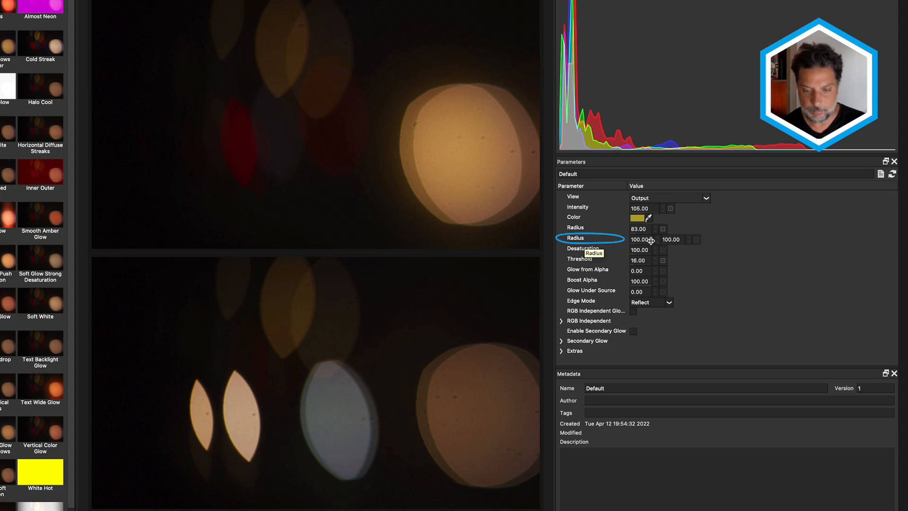
{"action": "left_click_drag", "start_coordinate": [646, 240], "coordinate": [561, 248]}
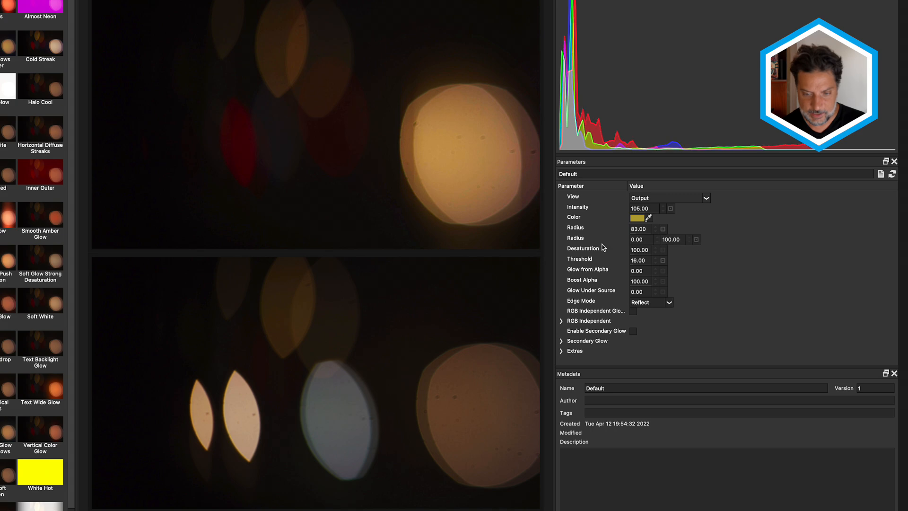
{"action": "left_click_drag", "start_coordinate": [666, 239], "coordinate": [820, 237]}
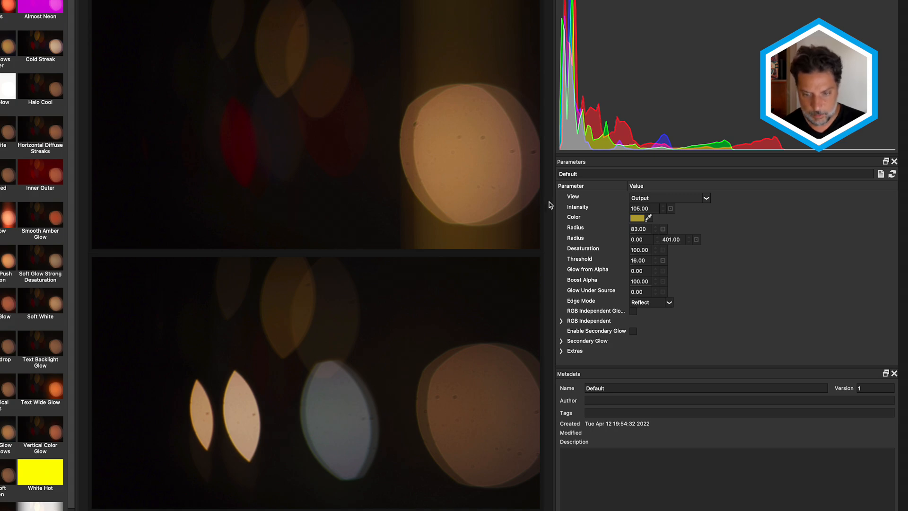
{"action": "mouse_move", "coordinate": [634, 227]}
{"action": "left_mouse_down"}
{"action": "mouse_move", "coordinate": [713, 232]}
{"action": "mouse_move", "coordinate": [698, 231]}
{"action": "left_mouse_up"}
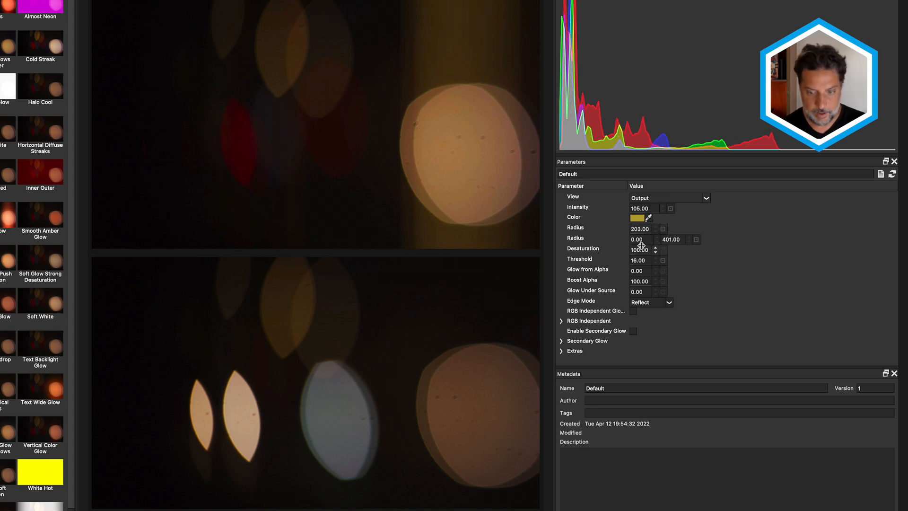
{"action": "mouse_move", "coordinate": [641, 244]}
{"action": "left_mouse_down"}
{"action": "mouse_move", "coordinate": [676, 236]}
{"action": "mouse_move", "coordinate": [639, 240]}
{"action": "mouse_move", "coordinate": [648, 241]}
{"action": "left_mouse_up"}
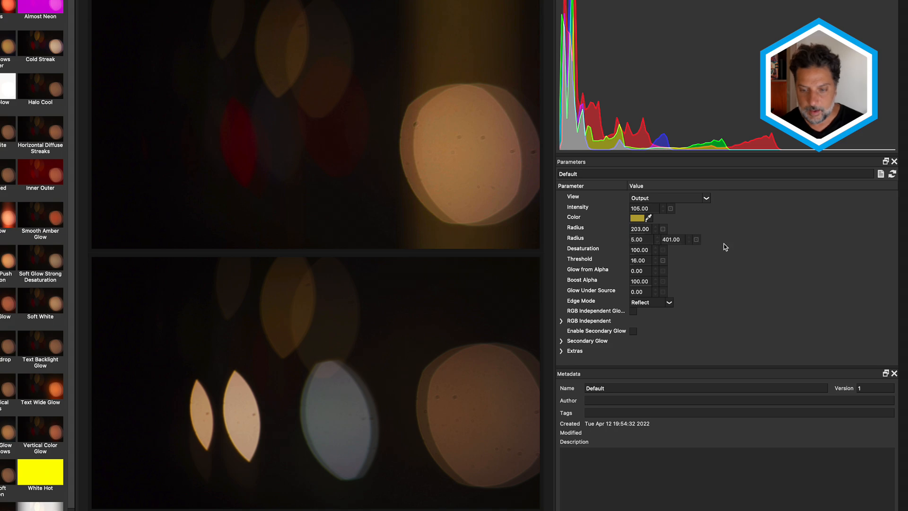
Reset the stretched glow radius to 100 on both axes and enable RGB Independent Glows, with the A/B comparison turned off
{"action": "left_click", "coordinate": [696, 240]}
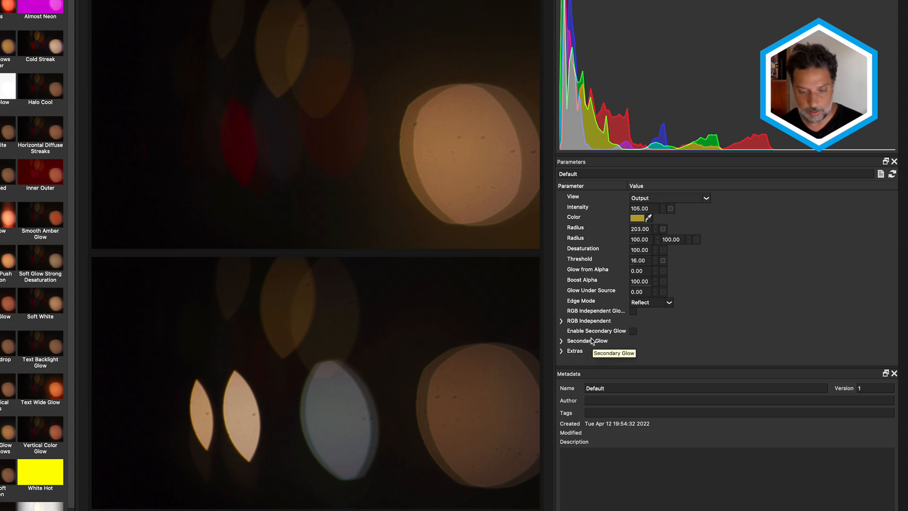
{"action": "left_click", "coordinate": [633, 311]}
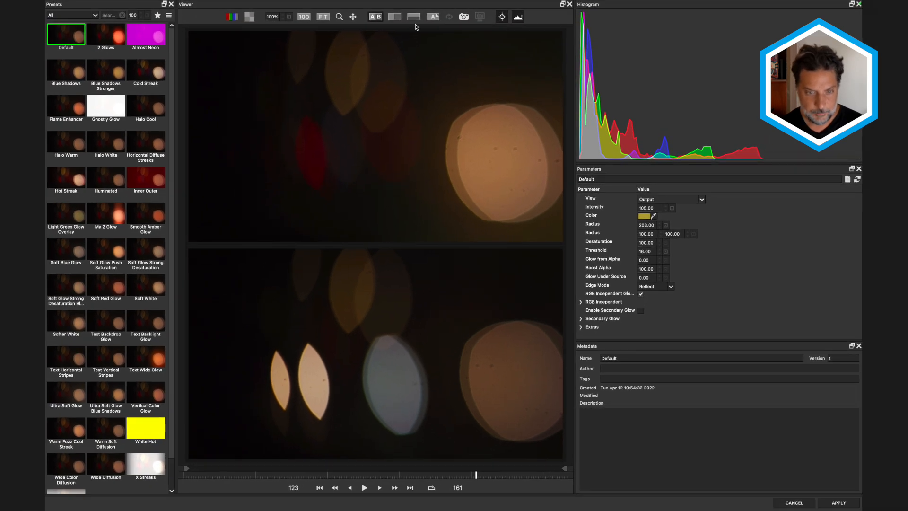
{"action": "left_click", "coordinate": [376, 16]}
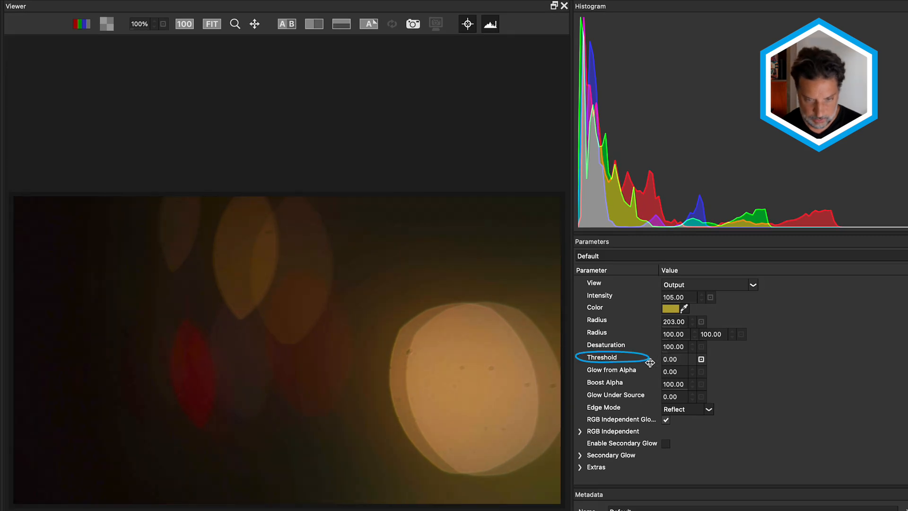
Try independent glow scales of 283 for blue, 56 for green and 40 for red, and disable RGB Independent Glows again
{"action": "left_click", "coordinate": [578, 431]}
{"action": "scroll", "coordinate": [588, 456], "scroll_direction": "down", "scroll_amount": 5}
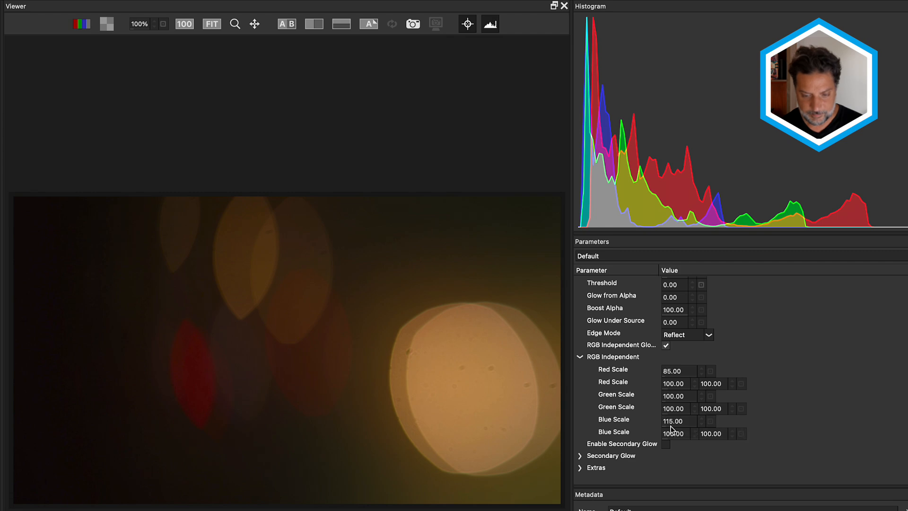
{"action": "left_click_drag", "start_coordinate": [669, 422], "coordinate": [770, 422]}
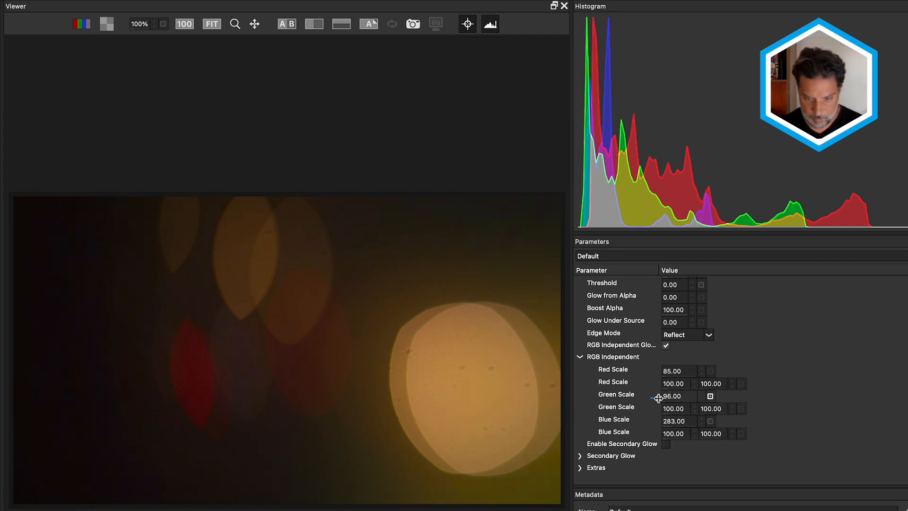
{"action": "left_click_drag", "start_coordinate": [674, 396], "coordinate": [648, 398]}
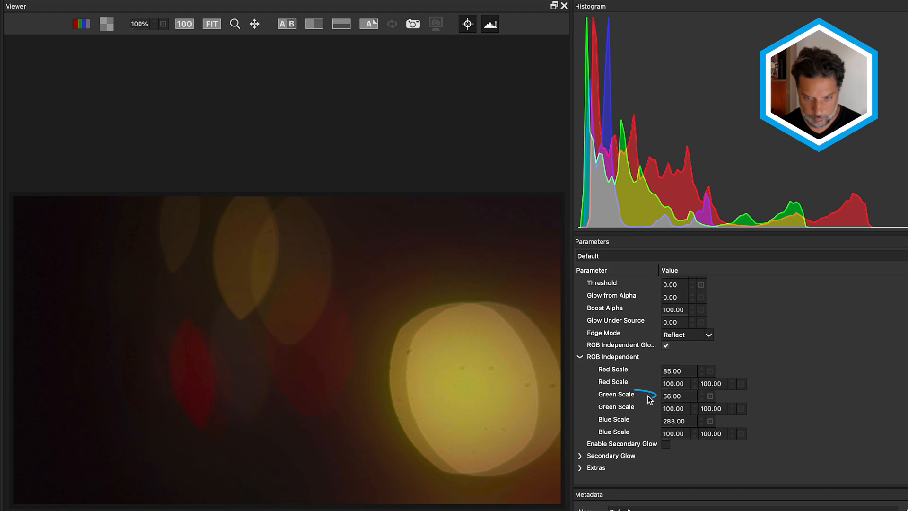
{"action": "left_click_drag", "start_coordinate": [673, 370], "coordinate": [634, 369]}
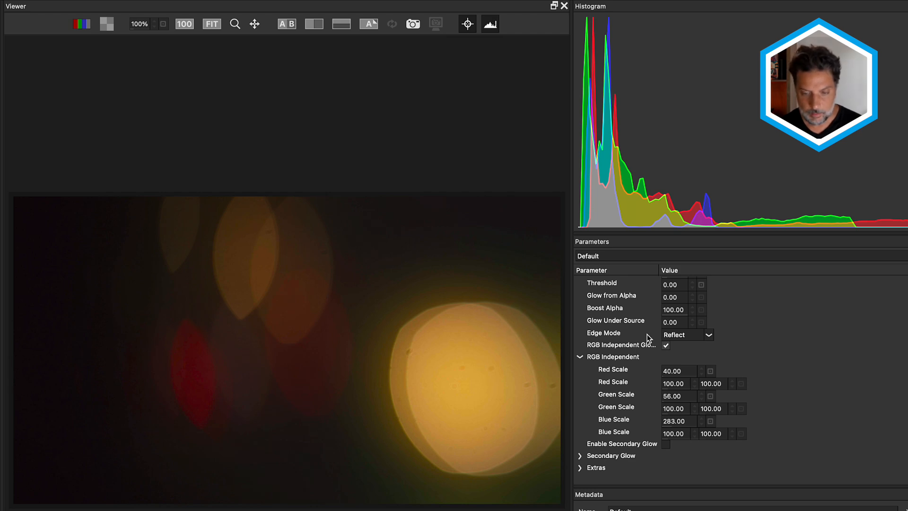
{"action": "left_click", "coordinate": [666, 345]}
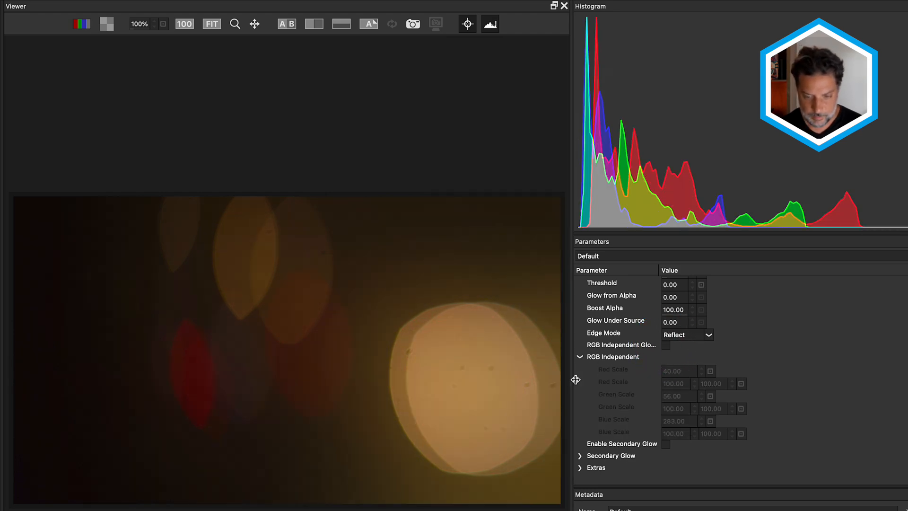
Enable the secondary glow and link its intensity to the primary glow
{"action": "left_click", "coordinate": [665, 444]}
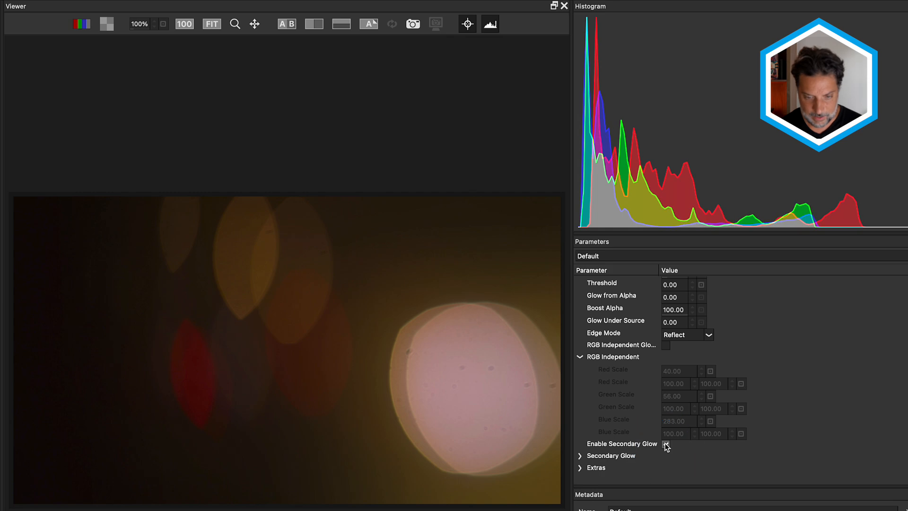
{"action": "left_click", "coordinate": [580, 456]}
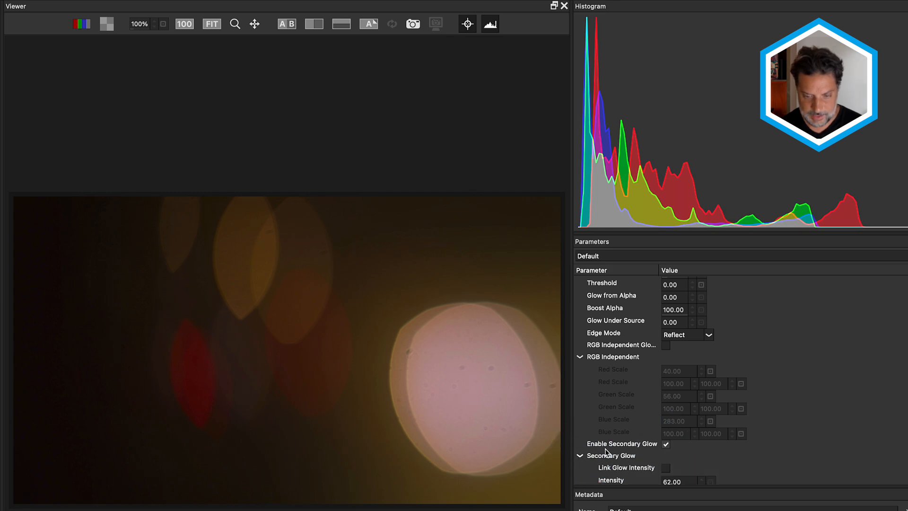
{"action": "scroll", "coordinate": [606, 449], "scroll_direction": "down", "scroll_amount": 1}
{"action": "scroll", "coordinate": [605, 453], "scroll_direction": "down", "scroll_amount": 1}
{"action": "scroll", "coordinate": [612, 444], "scroll_direction": "down", "scroll_amount": 5}
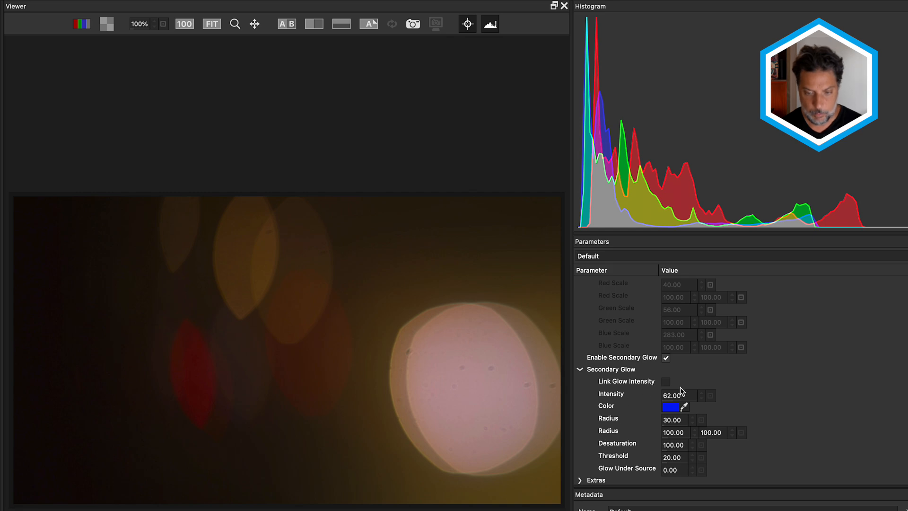
{"action": "left_click", "coordinate": [666, 382]}
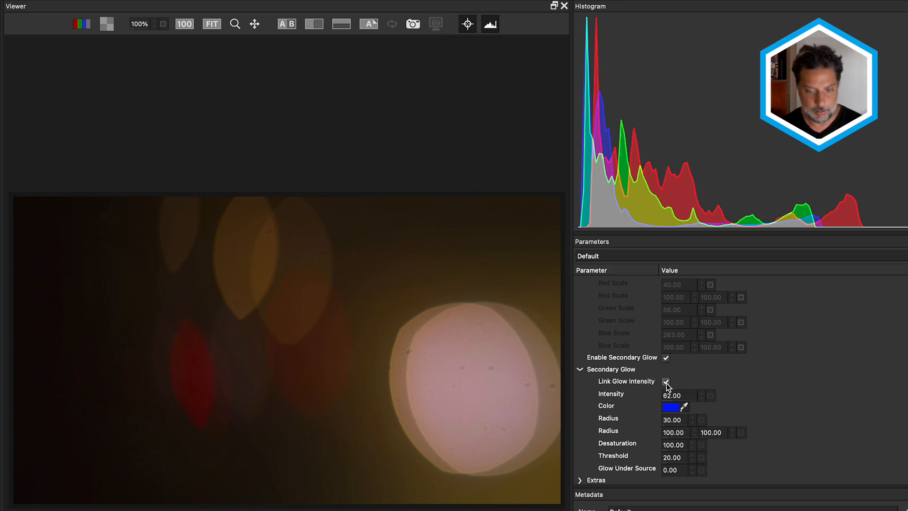
Raise the primary glow's Intensity to 200
{"action": "scroll", "coordinate": [654, 376], "scroll_direction": "up", "scroll_amount": 10}
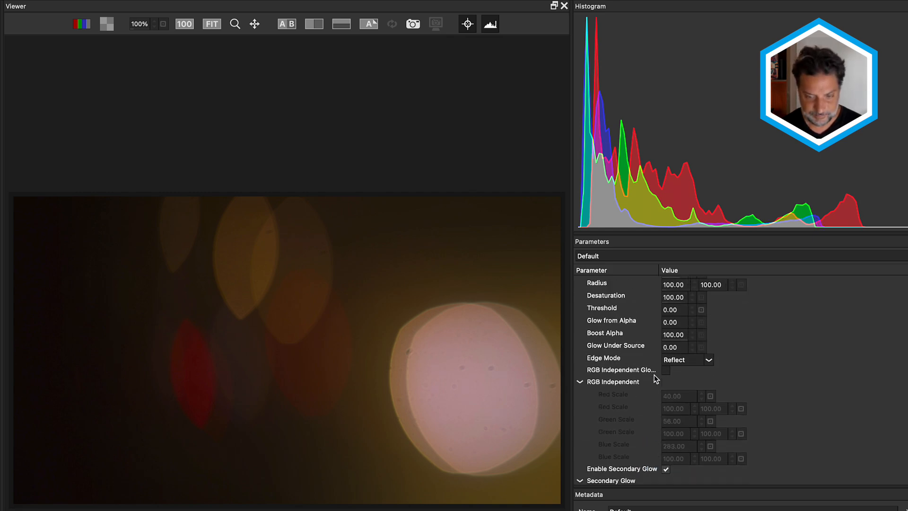
{"action": "scroll", "coordinate": [654, 374], "scroll_direction": "up", "scroll_amount": 2}
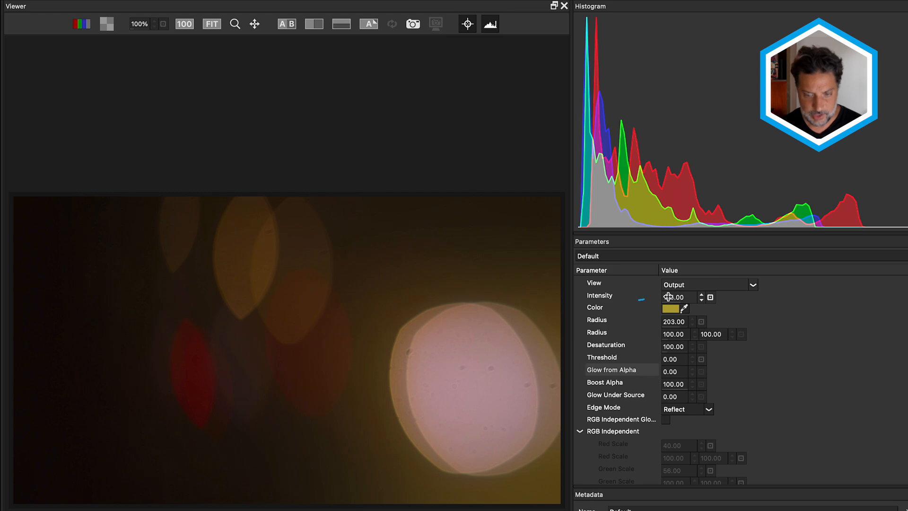
{"action": "left_click_drag", "start_coordinate": [670, 297], "coordinate": [729, 309]}
Change the secondary glow's color from blue to coral red and lower the primary Intensity to 192
{"action": "scroll", "coordinate": [605, 364], "scroll_direction": "down", "scroll_amount": 7}
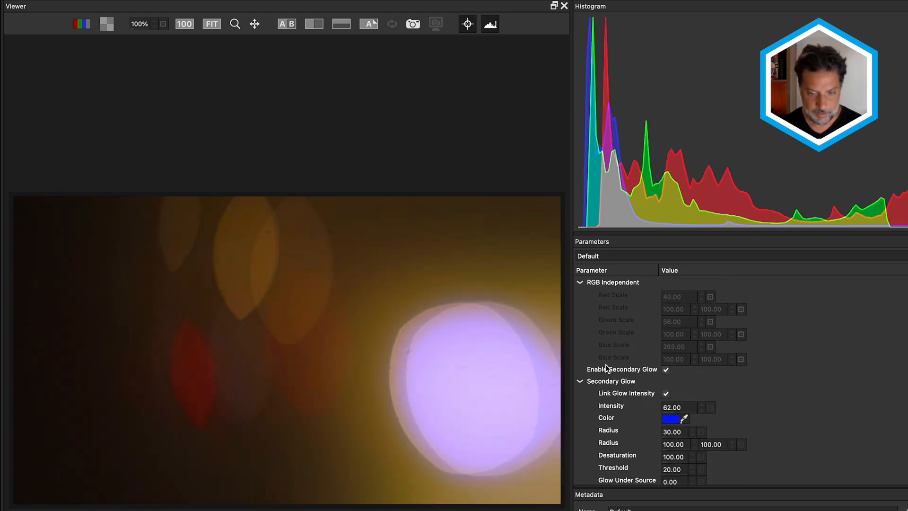
{"action": "left_click", "coordinate": [670, 393]}
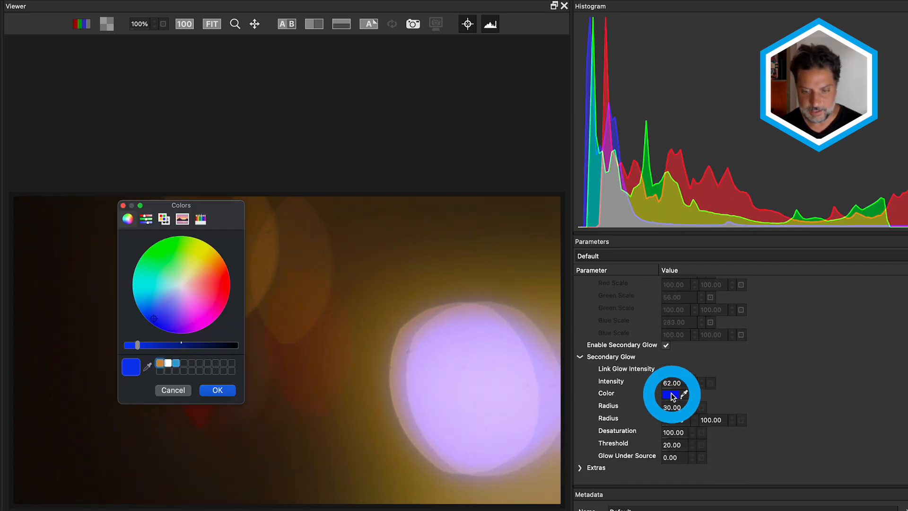
{"action": "left_click", "coordinate": [210, 286]}
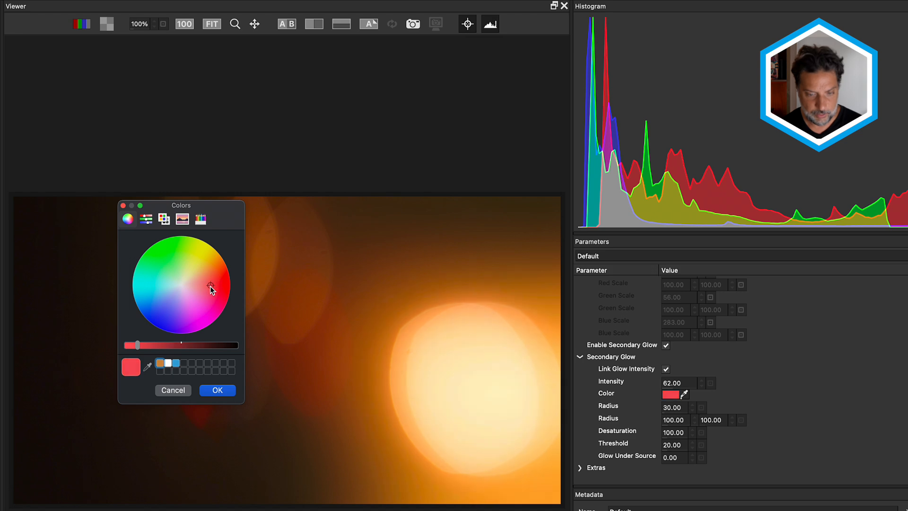
{"action": "left_click", "coordinate": [219, 391]}
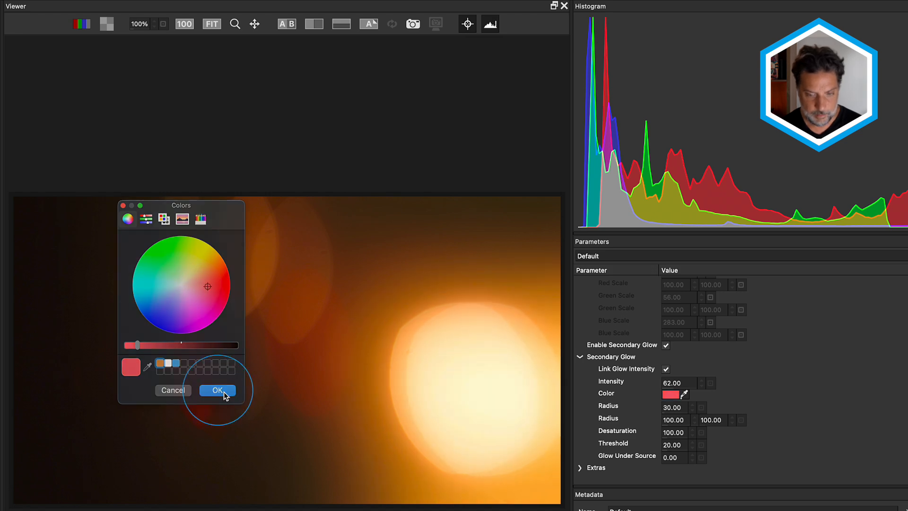
{"action": "scroll", "coordinate": [596, 372], "scroll_direction": "up", "scroll_amount": 5}
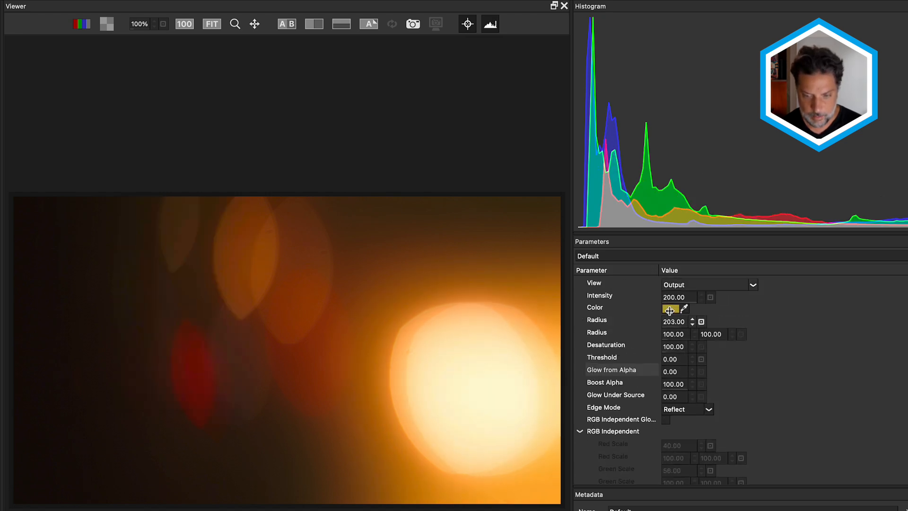
{"action": "mouse_move", "coordinate": [666, 298]}
{"action": "left_mouse_down"}
{"action": "mouse_move", "coordinate": [675, 294]}
{"action": "mouse_move", "coordinate": [644, 304]}
{"action": "mouse_move", "coordinate": [694, 301]}
{"action": "mouse_move", "coordinate": [632, 310]}
{"action": "mouse_move", "coordinate": [695, 299]}
{"action": "mouse_move", "coordinate": [647, 305]}
{"action": "mouse_move", "coordinate": [681, 297]}
{"action": "mouse_move", "coordinate": [655, 305]}
{"action": "left_mouse_up"}
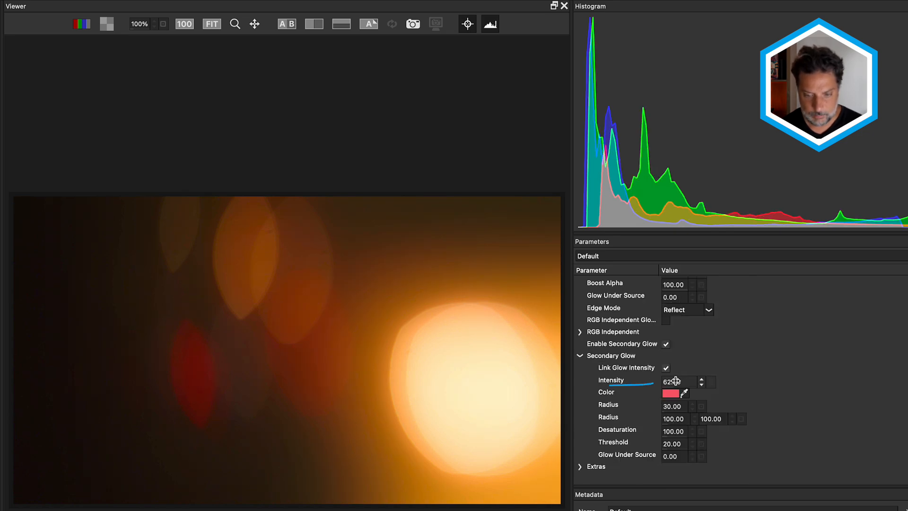
Set the secondary glow's Intensity to 35, Radius to 70 and Glow Under Source to 24, and the primary Intensity to 128
{"action": "left_click_drag", "start_coordinate": [675, 380], "coordinate": [697, 407]}
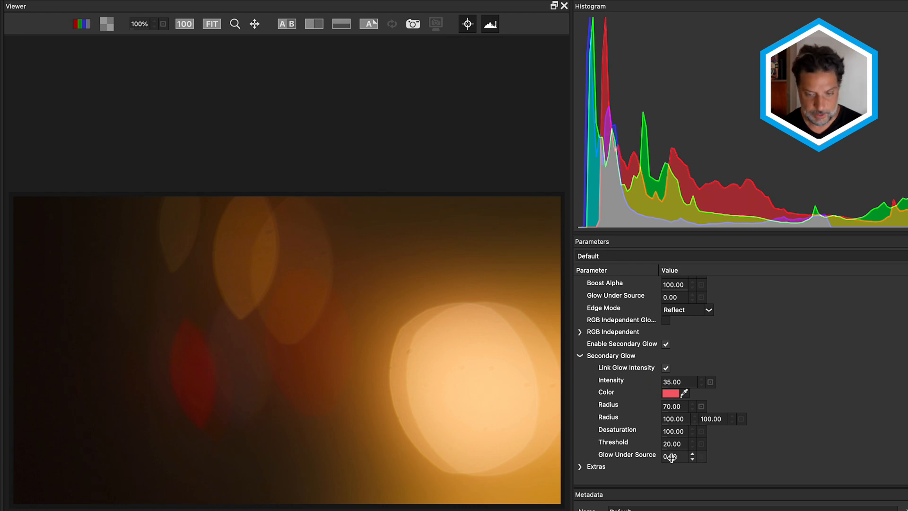
{"action": "mouse_move", "coordinate": [681, 456]}
{"action": "left_mouse_down"}
{"action": "mouse_move", "coordinate": [752, 453]}
{"action": "mouse_move", "coordinate": [681, 459]}
{"action": "mouse_move", "coordinate": [691, 457]}
{"action": "left_mouse_up"}
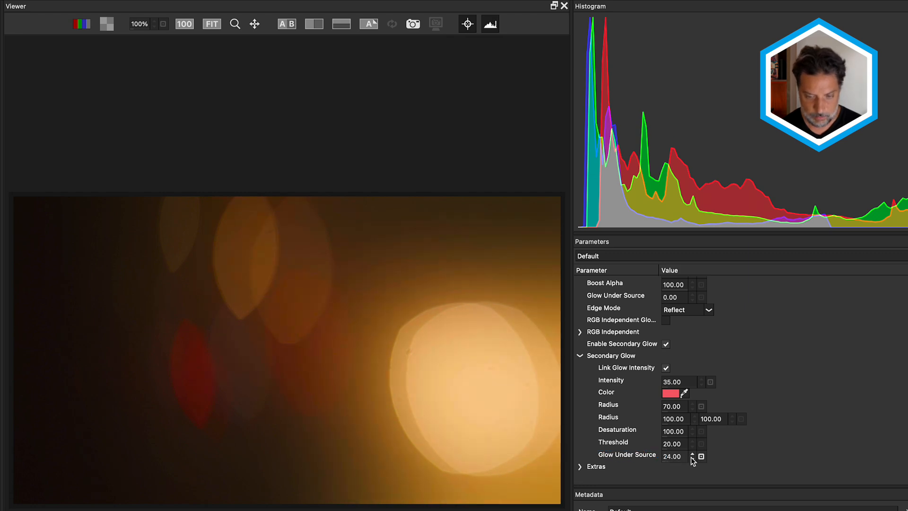
{"action": "scroll", "coordinate": [605, 394], "scroll_direction": "up", "scroll_amount": 4}
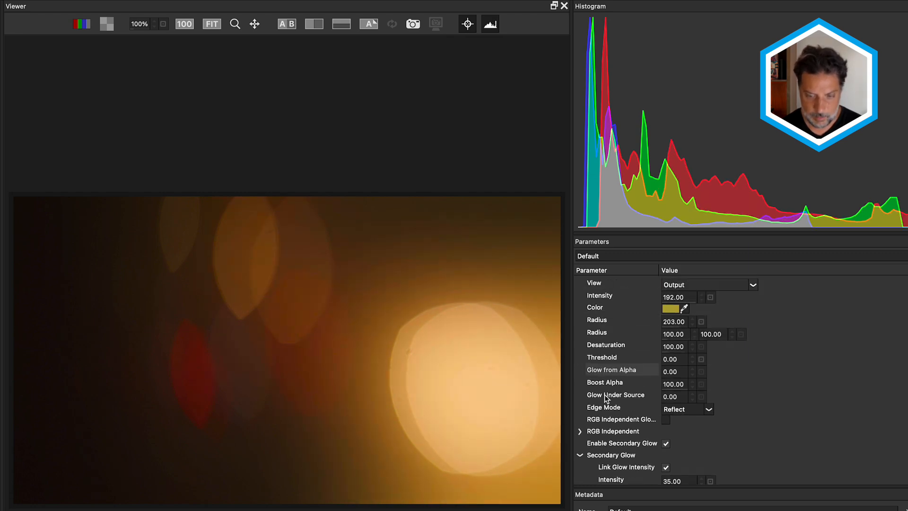
{"action": "left_click_drag", "start_coordinate": [675, 297], "coordinate": [636, 303]}
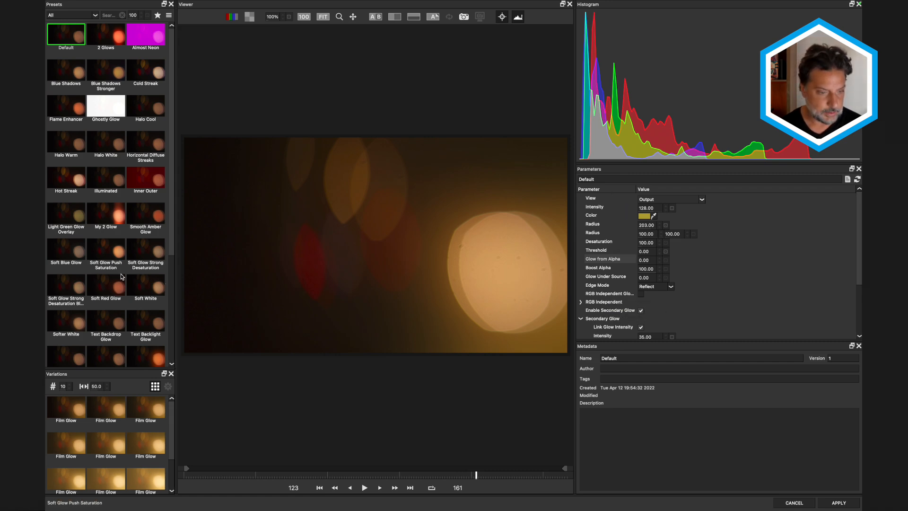
Preview the Smooth Amber Glow preset and load the My 2 Glow preset
{"action": "left_click", "coordinate": [107, 226]}
{"action": "left_click", "coordinate": [144, 215]}
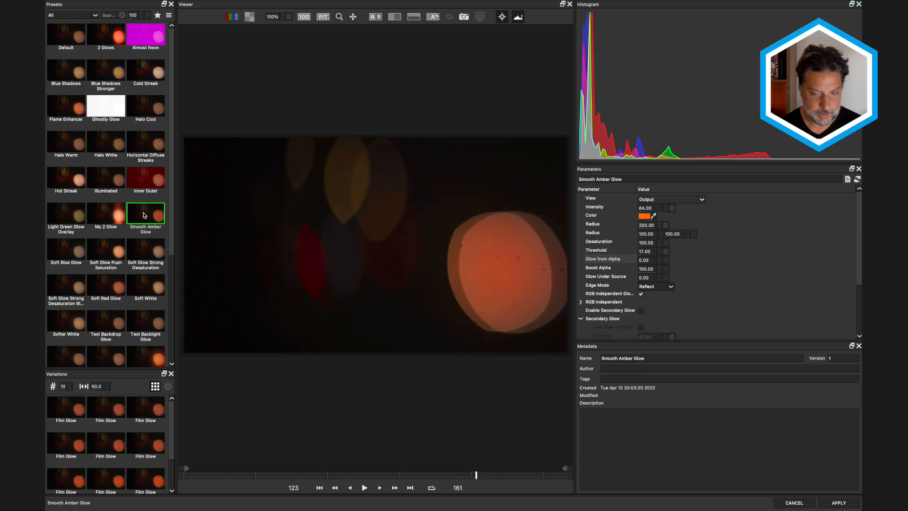
{"action": "left_click", "coordinate": [121, 220]}
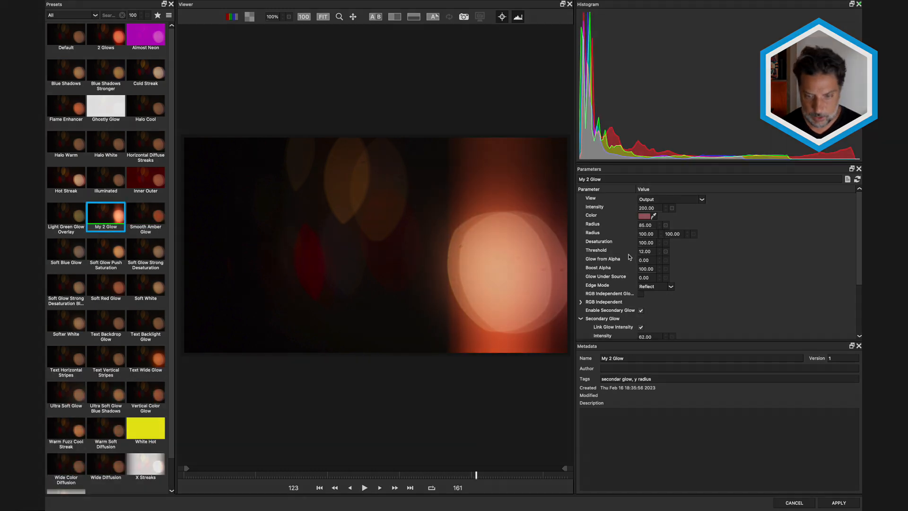
{"action": "scroll", "coordinate": [621, 247], "scroll_direction": "down", "scroll_amount": 1}
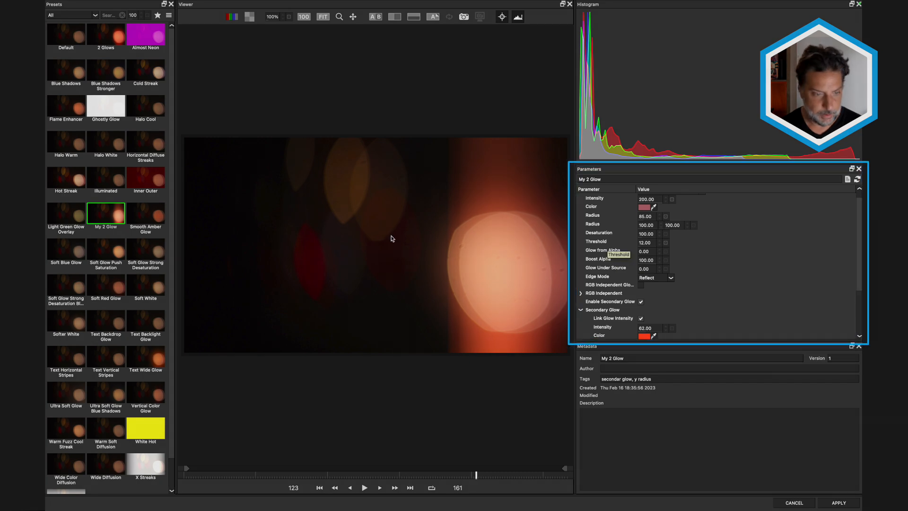
Try the Inner Outer preset and return to My 2 Glow, checking its secondary glow parameters
{"action": "left_click", "coordinate": [152, 184]}
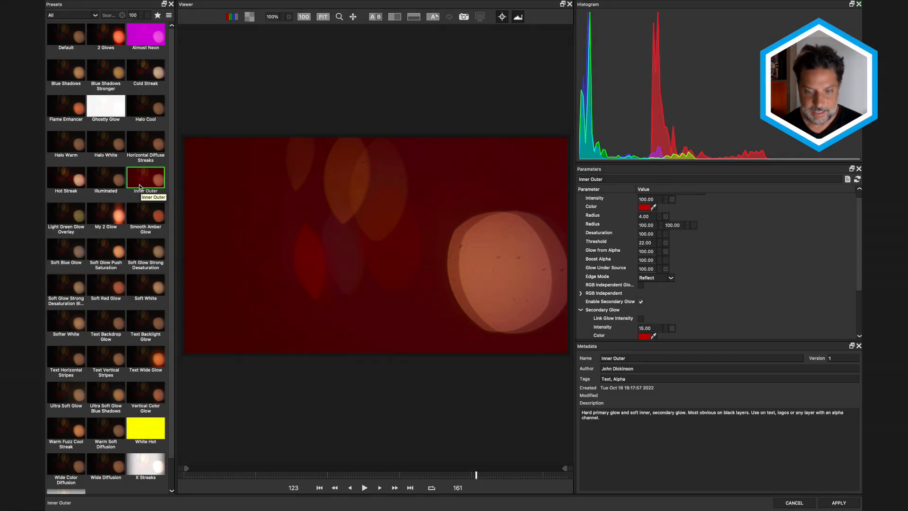
{"action": "left_click", "coordinate": [113, 215]}
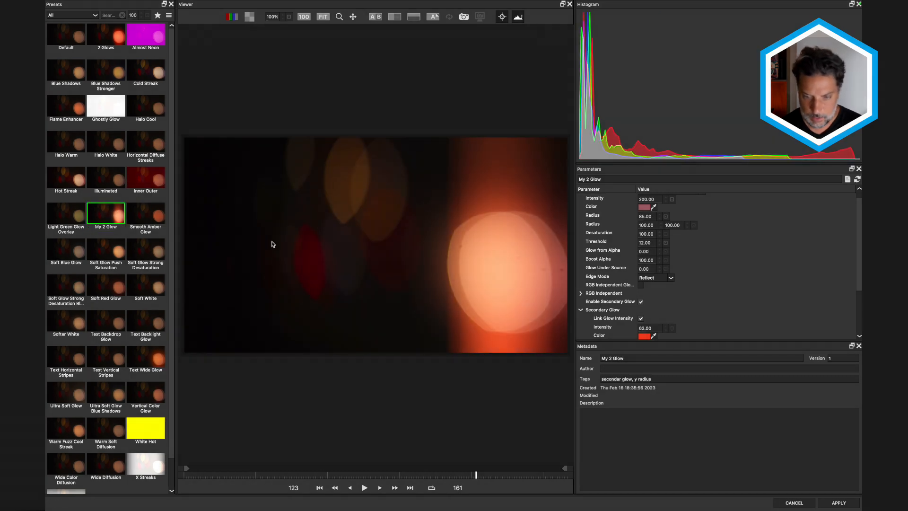
{"action": "scroll", "coordinate": [602, 260], "scroll_direction": "down", "scroll_amount": 3}
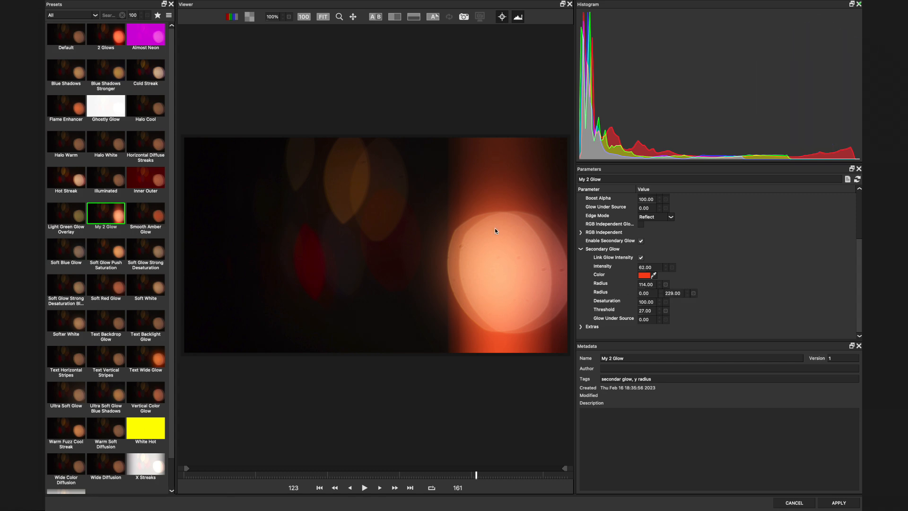
Apply the My 2 Glow look to the clip and toggle the effect's bypass on and off to compare it with the original
{"action": "left_click", "coordinate": [847, 504]}
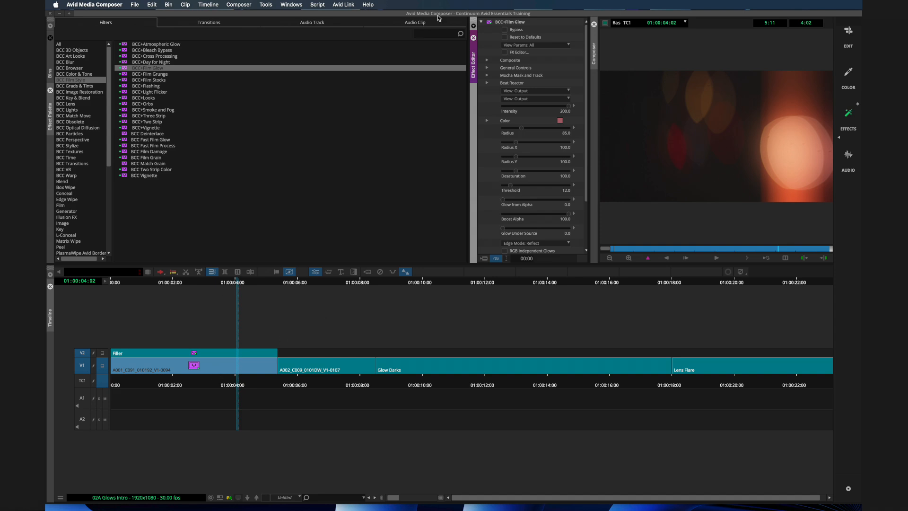
{"action": "left_click", "coordinate": [504, 30]}
{"action": "left_click", "coordinate": [505, 29]}
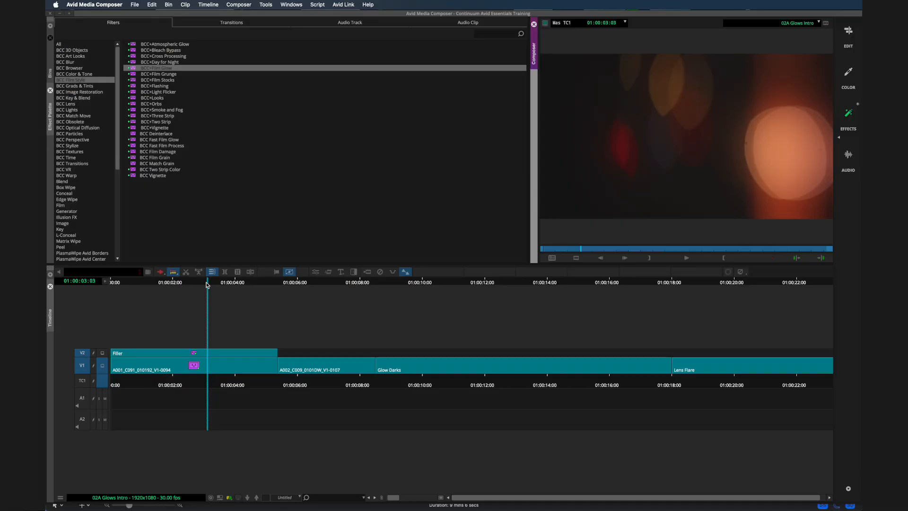
Add BCC+Film Glow to the Underground night-street clip, the second on V1, and open it in the FX Editor
{"action": "left_click_drag", "start_coordinate": [205, 283], "coordinate": [331, 297]}
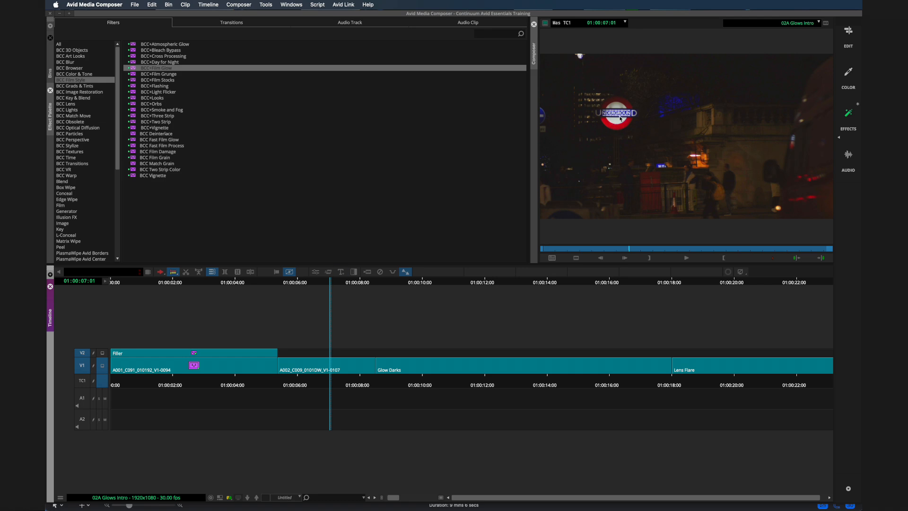
{"action": "left_click", "coordinate": [132, 68]}
{"action": "left_click_drag", "start_coordinate": [309, 314], "coordinate": [327, 367]}
{"action": "left_click", "coordinate": [315, 272]}
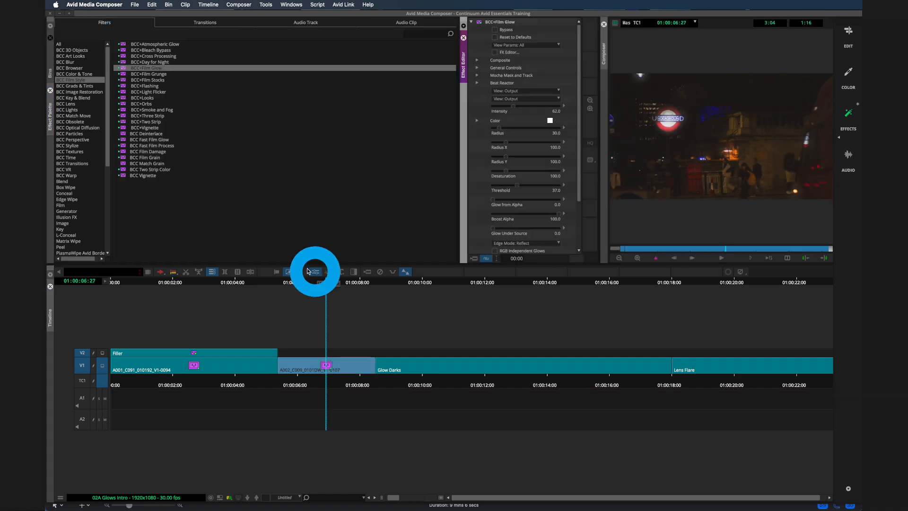
{"action": "left_click", "coordinate": [496, 52]}
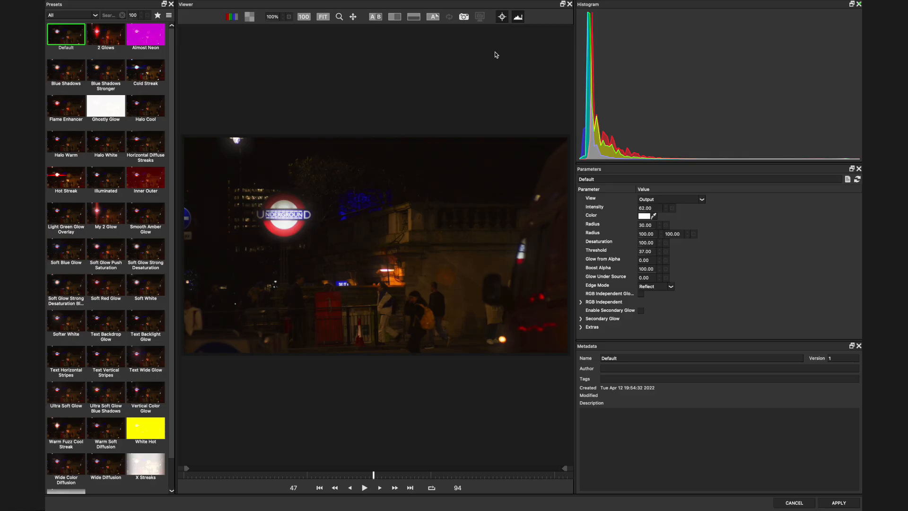
Switch the glow preview to the Threshold view and set the threshold to 25
{"action": "left_click", "coordinate": [667, 199]}
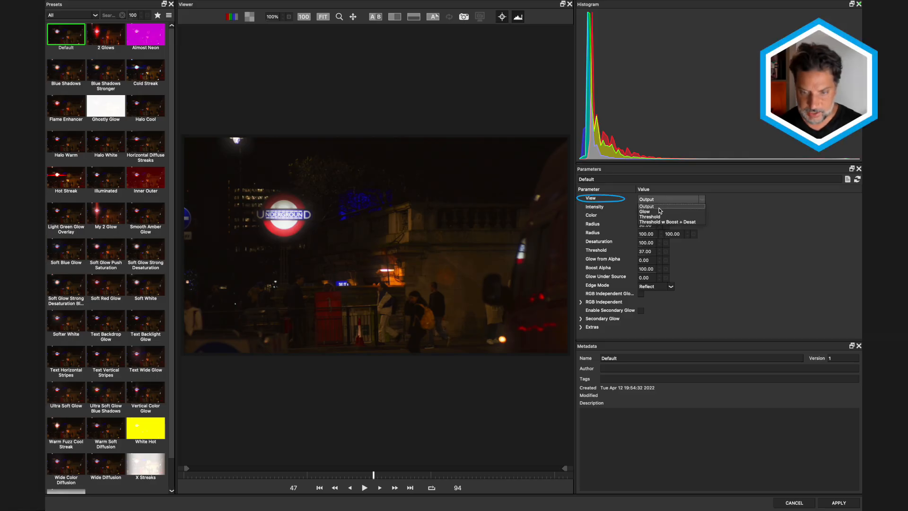
{"action": "left_click", "coordinate": [657, 218]}
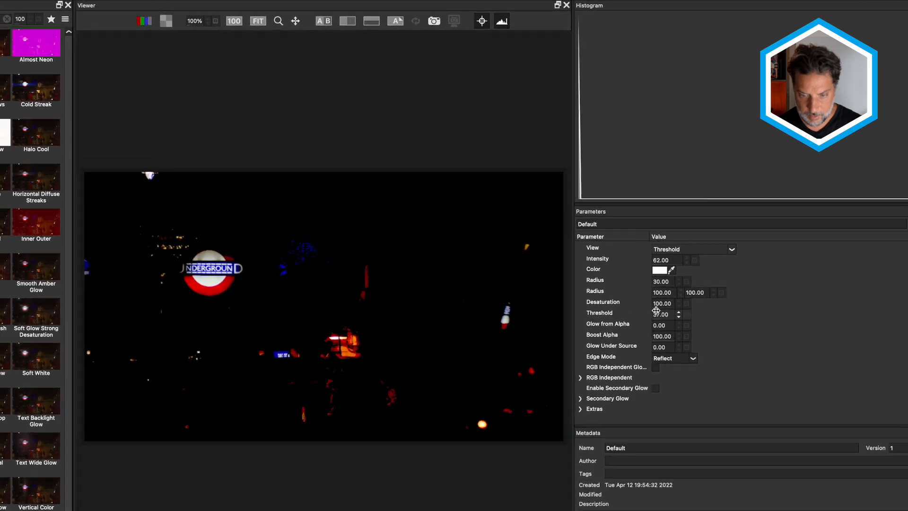
{"action": "left_click_drag", "start_coordinate": [644, 251], "coordinate": [635, 251]}
{"action": "left_click_drag", "start_coordinate": [658, 359], "coordinate": [658, 357]}
In the Glow view, set the primary glow's intensity to 56, its radius to 37 and its colour to red
{"action": "left_click", "coordinate": [706, 283]}
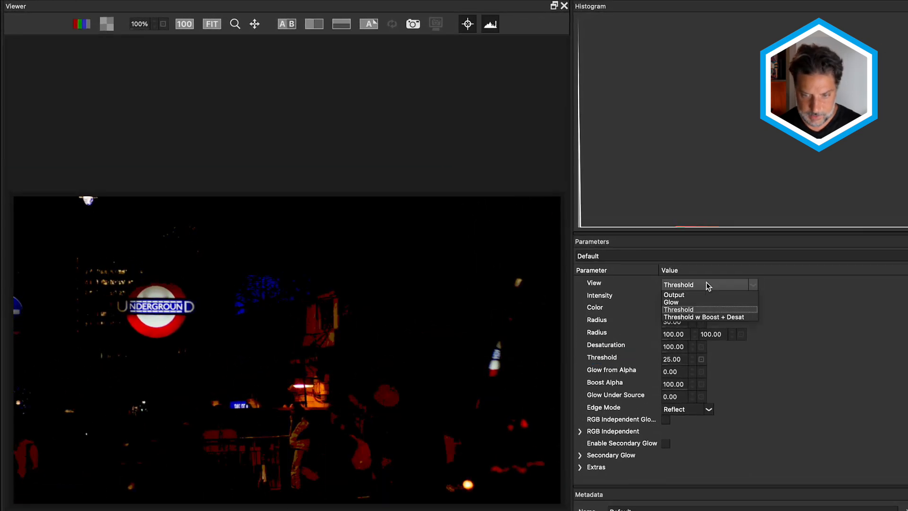
{"action": "left_click", "coordinate": [695, 302]}
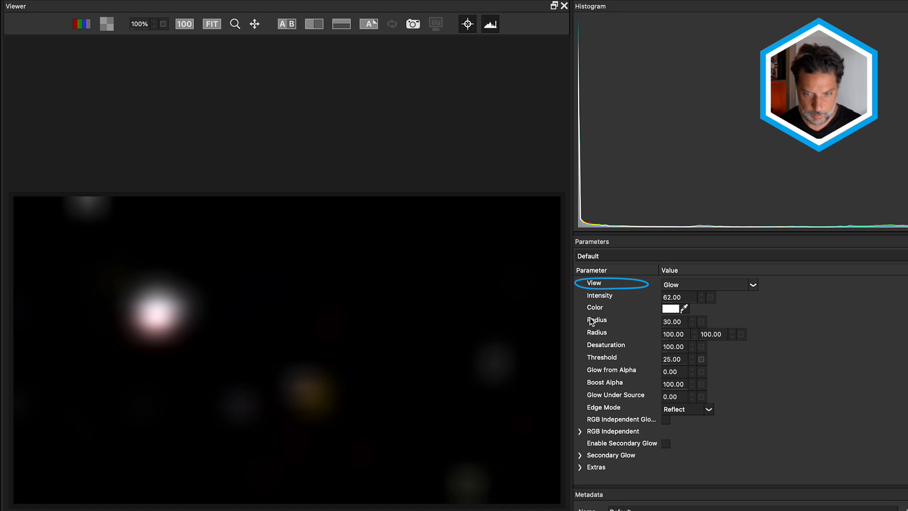
{"action": "mouse_move", "coordinate": [669, 299]}
{"action": "left_mouse_down"}
{"action": "mouse_move", "coordinate": [682, 298]}
{"action": "mouse_move", "coordinate": [673, 300]}
{"action": "mouse_move", "coordinate": [700, 318]}
{"action": "mouse_move", "coordinate": [680, 322]}
{"action": "left_mouse_up"}
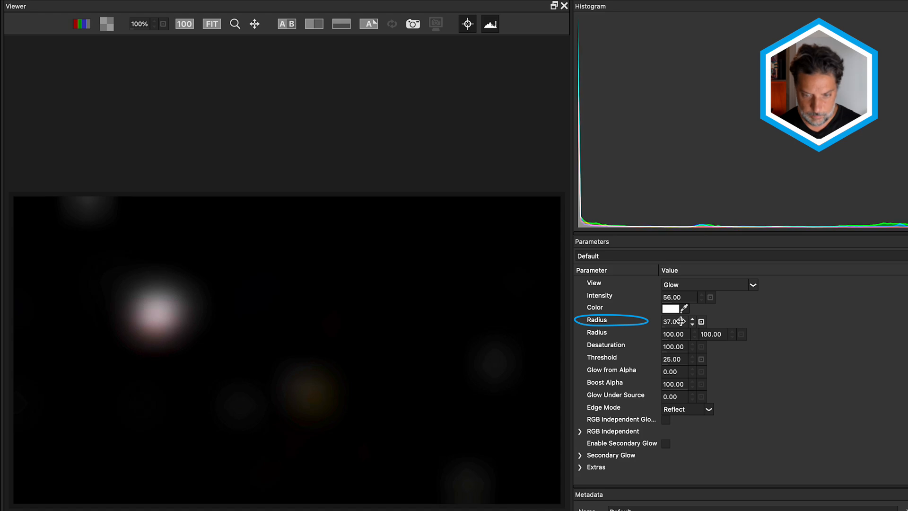
{"action": "left_click", "coordinate": [671, 311]}
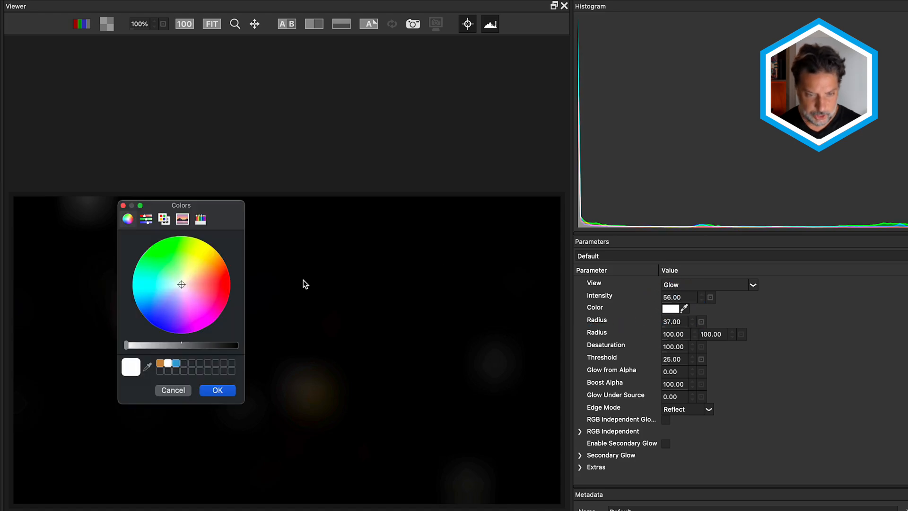
{"action": "left_click_drag", "start_coordinate": [184, 295], "coordinate": [221, 289]}
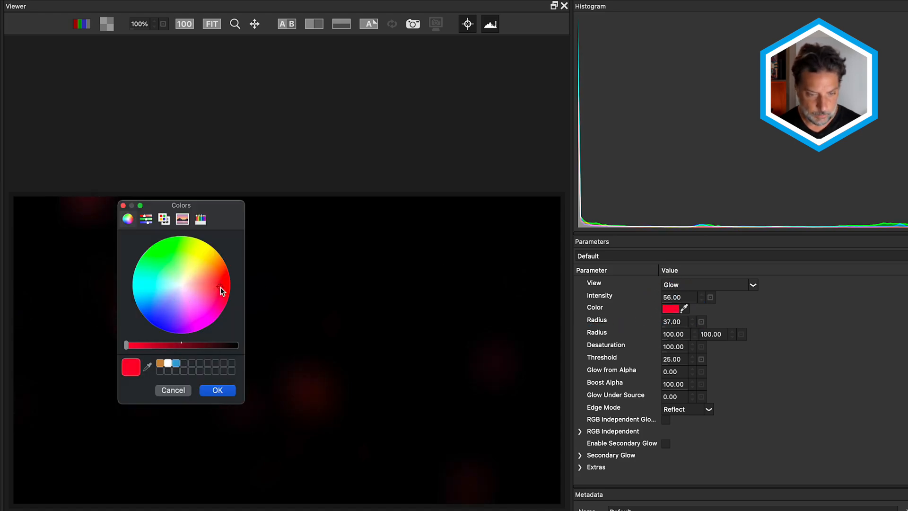
{"action": "left_click", "coordinate": [221, 390]}
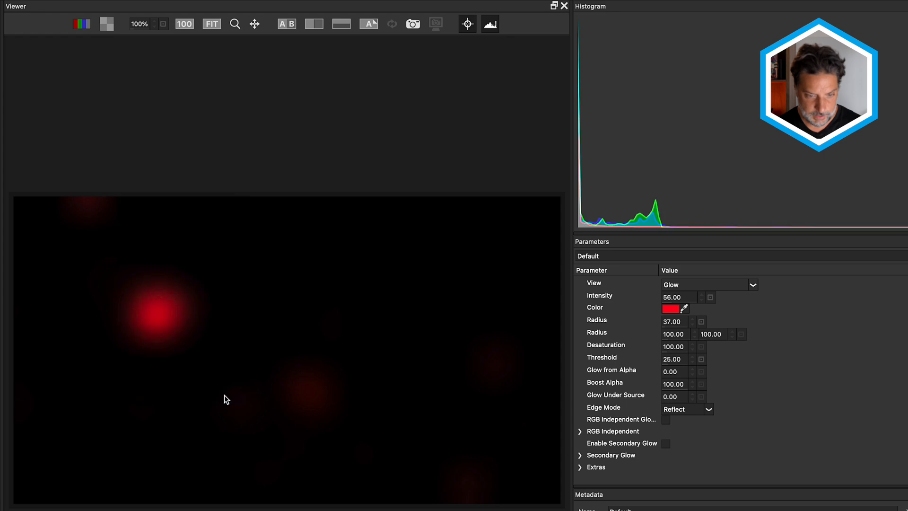
Set the primary glow's radius to 46 and intensity to 86, and compare the result with the original in the Output view
{"action": "mouse_move", "coordinate": [672, 323]}
{"action": "left_mouse_down"}
{"action": "mouse_move", "coordinate": [684, 323]}
{"action": "mouse_move", "coordinate": [691, 296]}
{"action": "left_mouse_up"}
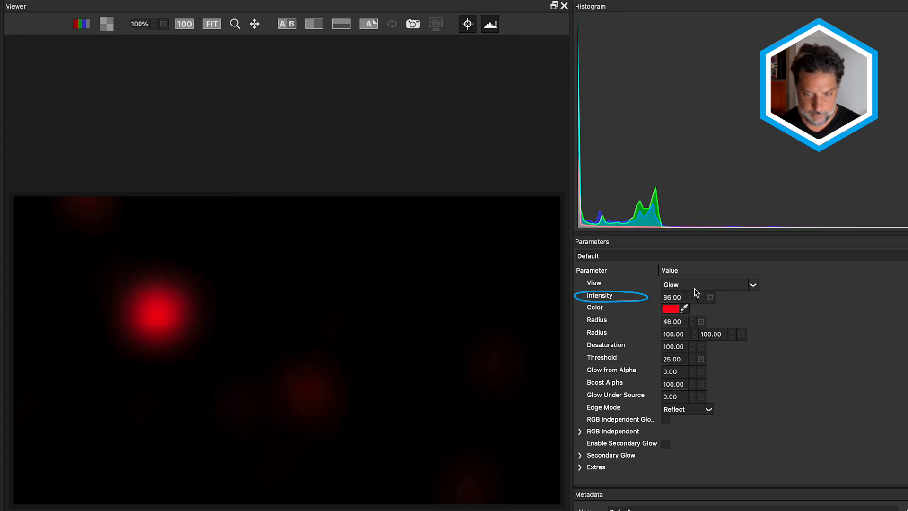
{"action": "left_click", "coordinate": [694, 288]}
{"action": "left_click", "coordinate": [688, 296]}
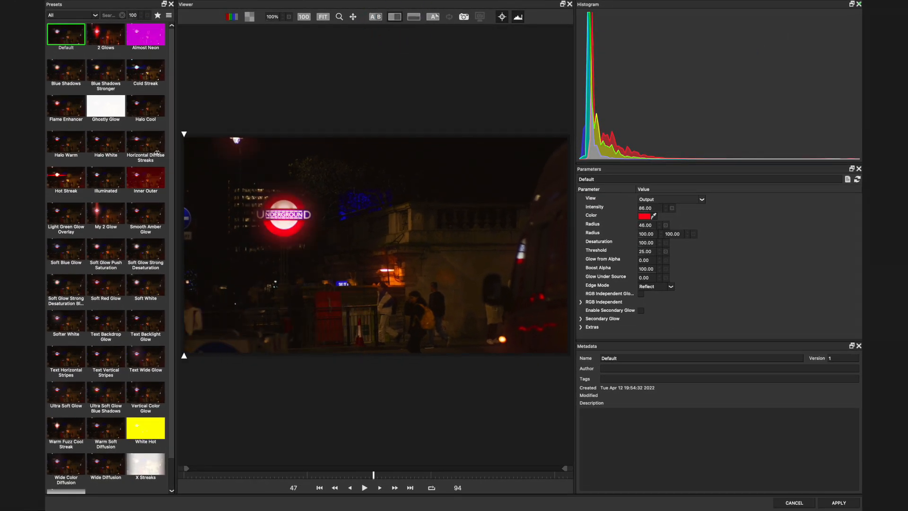
{"action": "left_click_drag", "start_coordinate": [157, 152], "coordinate": [210, 142]}
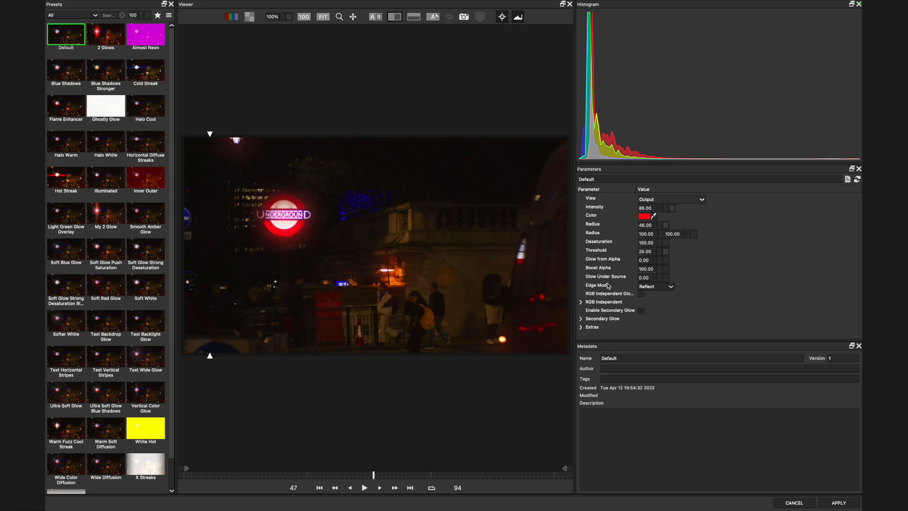
Enable the secondary glow and link its glow intensity
{"action": "left_click", "coordinate": [581, 318]}
{"action": "scroll", "coordinate": [643, 280], "scroll_direction": "down", "scroll_amount": 3}
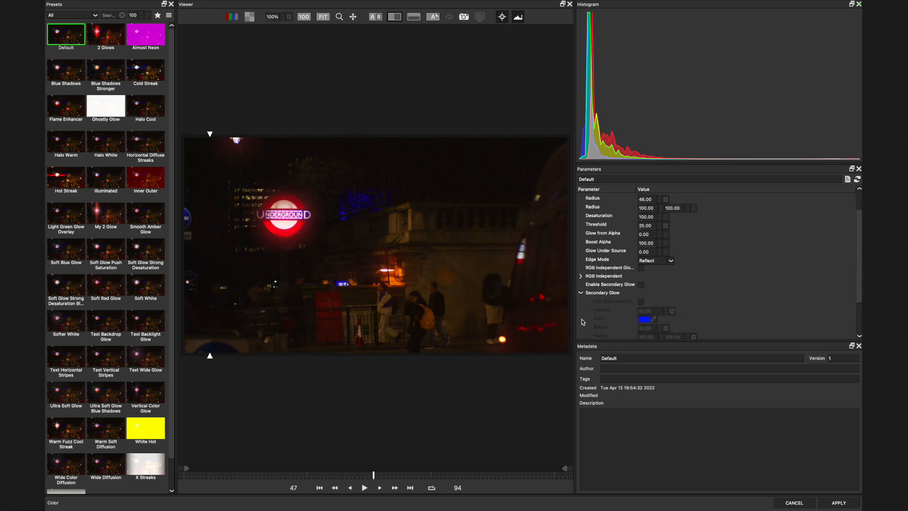
{"action": "left_click", "coordinate": [641, 268]}
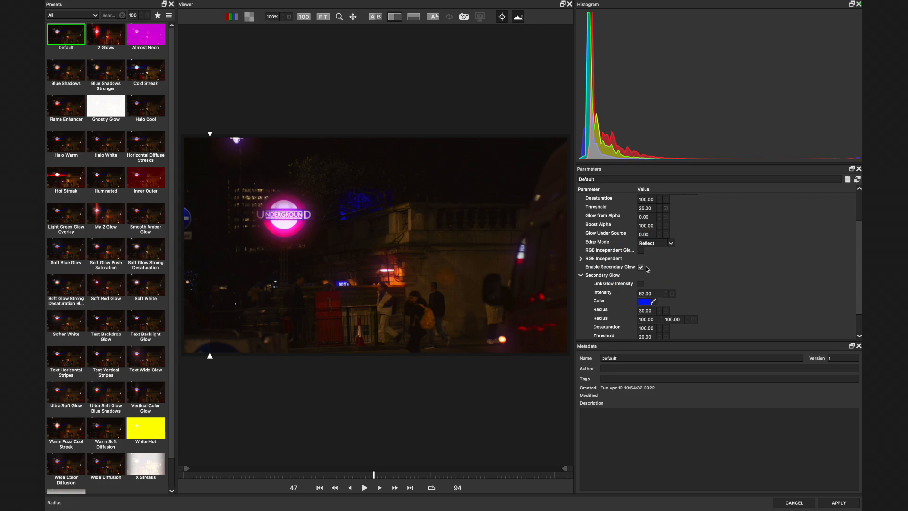
{"action": "left_click", "coordinate": [640, 284]}
Set the secondary glow's colour to red and its radius to 33
{"action": "left_click", "coordinate": [653, 302]}
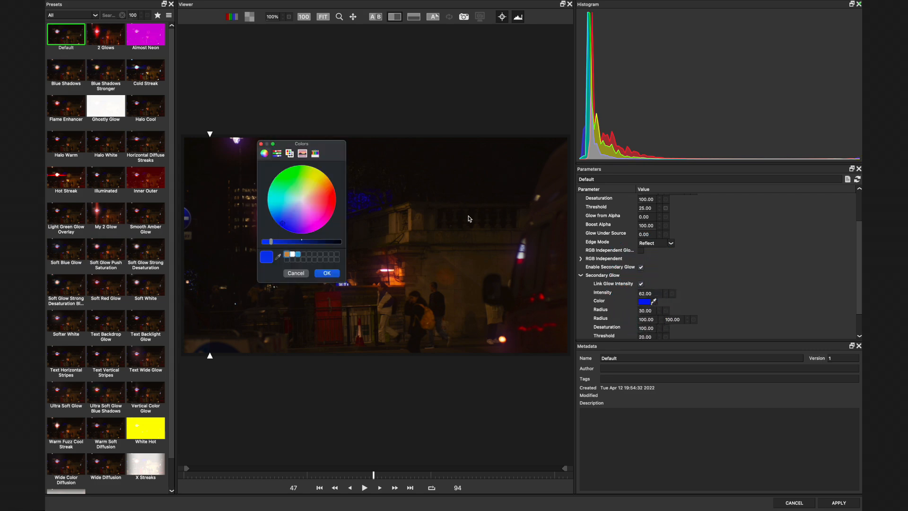
{"action": "left_click", "coordinate": [329, 205]}
{"action": "left_click", "coordinate": [327, 273]}
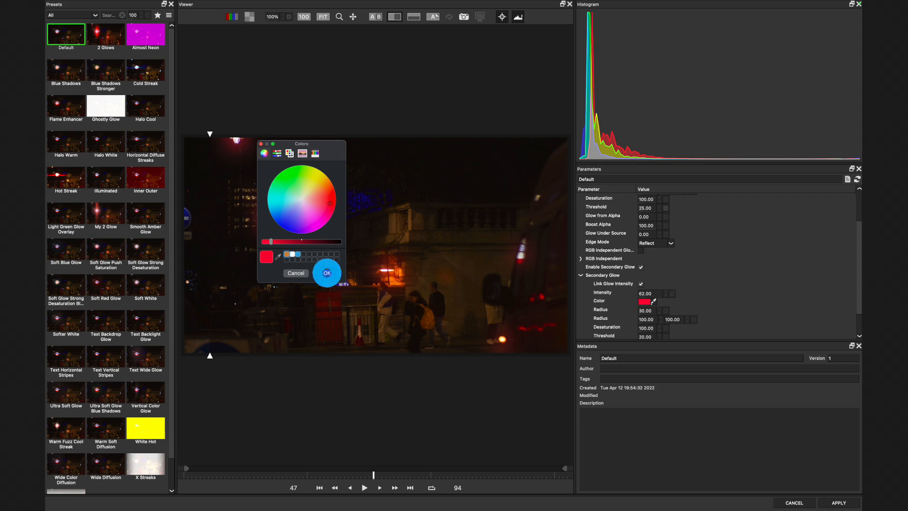
{"action": "left_click_drag", "start_coordinate": [657, 311], "coordinate": [649, 310]}
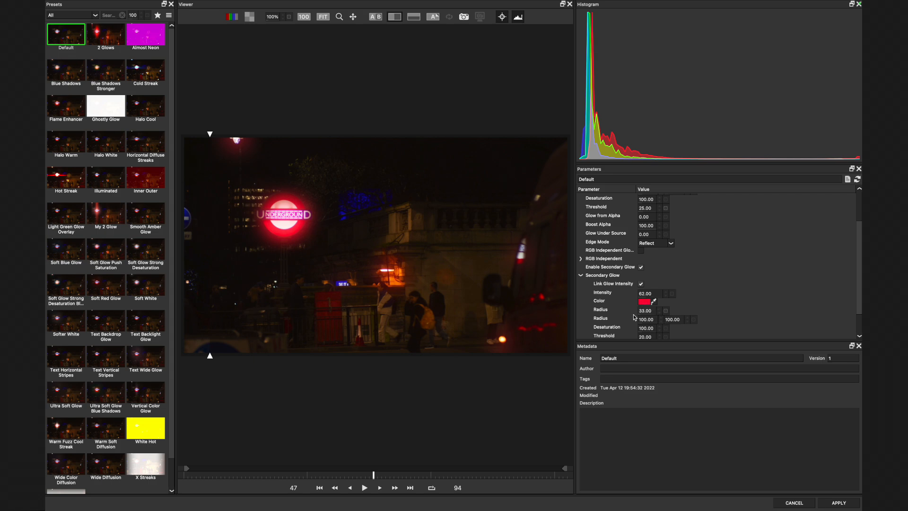
Apply the red glow to the Underground clip and leave effect mode to return to the timeline
{"action": "scroll", "coordinate": [609, 310], "scroll_direction": "down", "scroll_amount": 1}
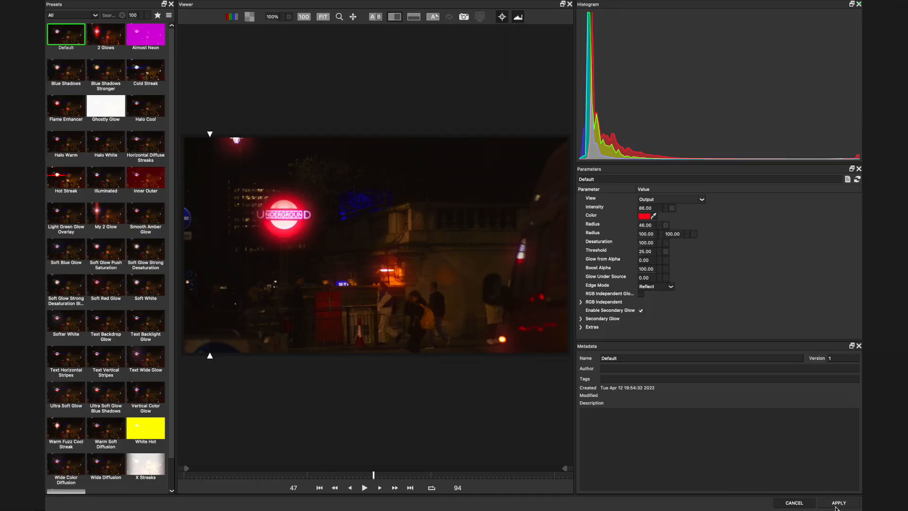
{"action": "left_click", "coordinate": [836, 505]}
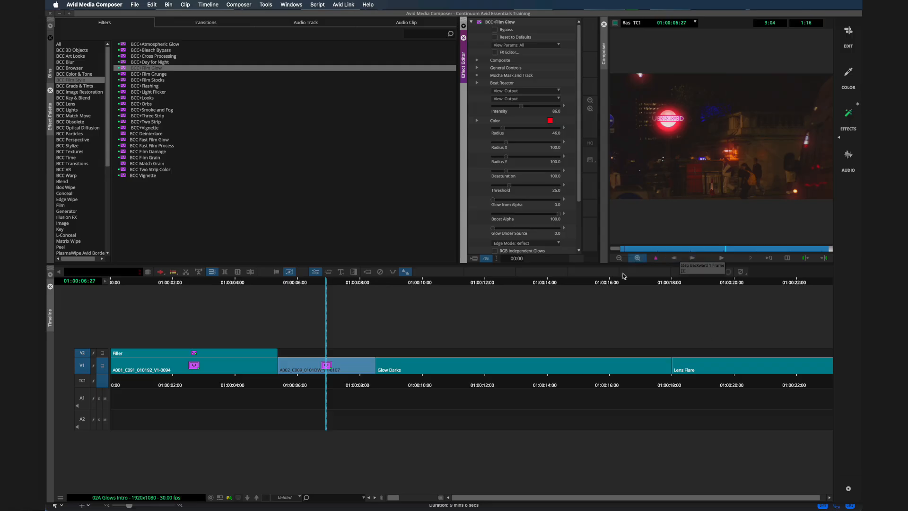
{"action": "left_click", "coordinate": [335, 284]}
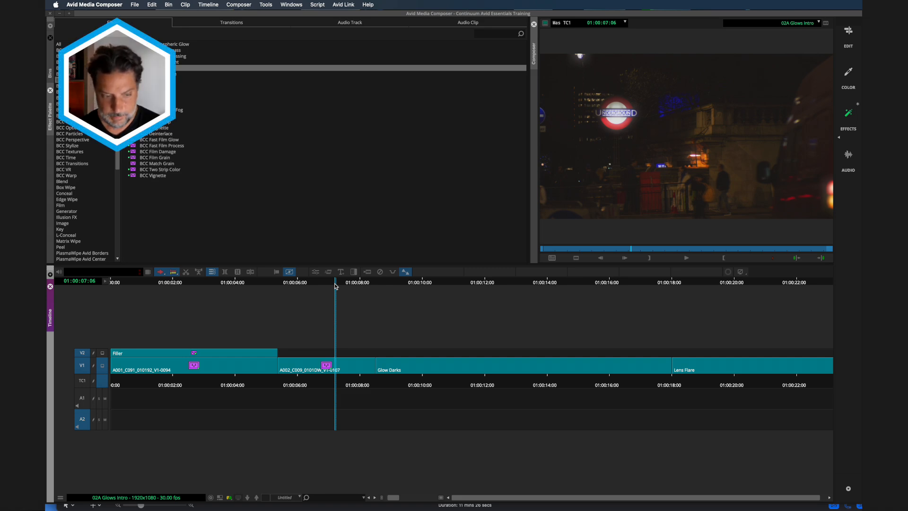
Go to about 01:00:02:18 and remove the Film Glow effect from the first clip on V1
{"action": "left_click_drag", "start_coordinate": [336, 286], "coordinate": [192, 295]}
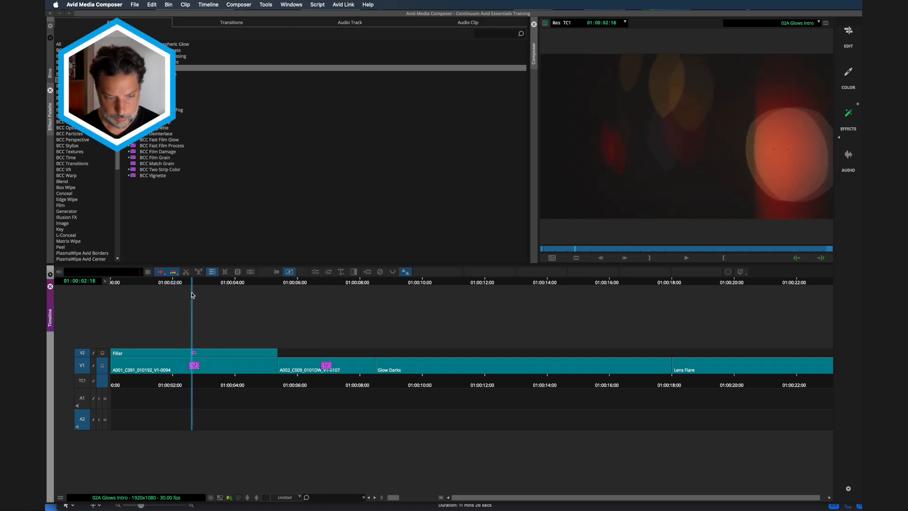
{"action": "left_click", "coordinate": [180, 367]}
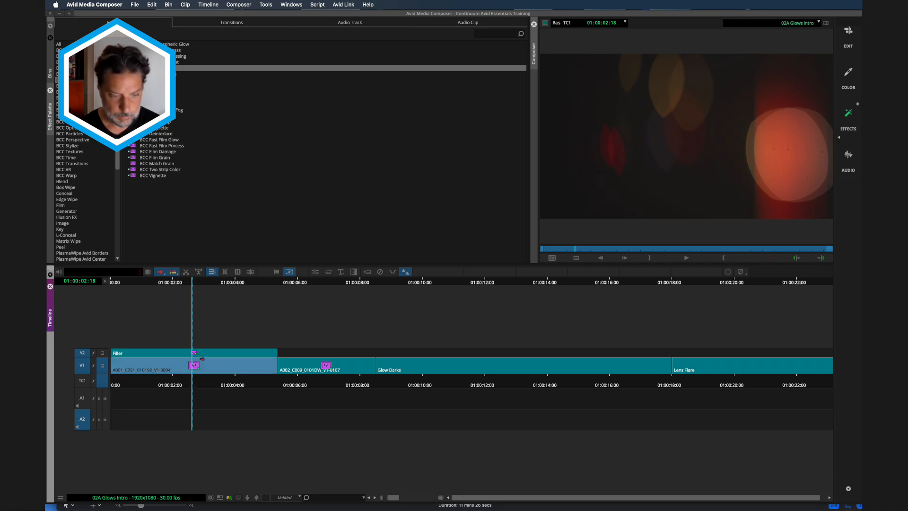
{"action": "left_click", "coordinate": [381, 272]}
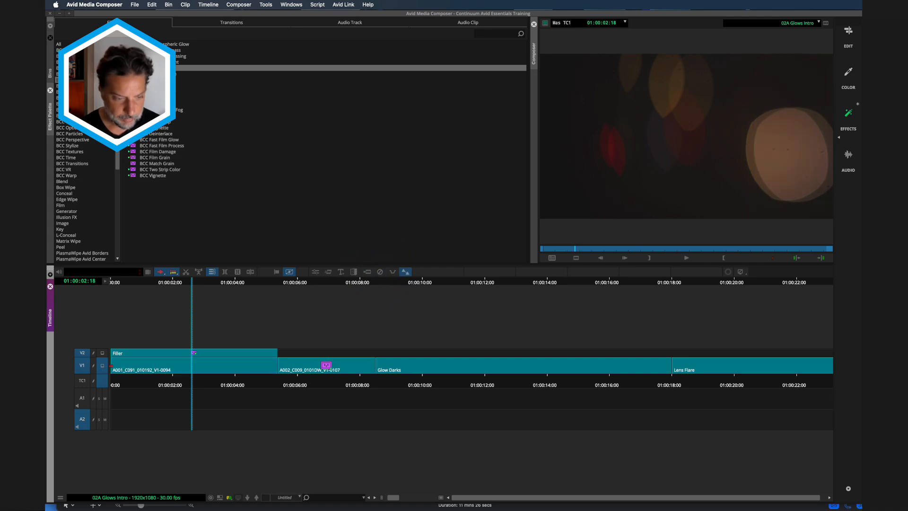
Turn on monitoring for V2 and add BCC+Atmospheric Glow to the title on that track
{"action": "left_click", "coordinate": [102, 354]}
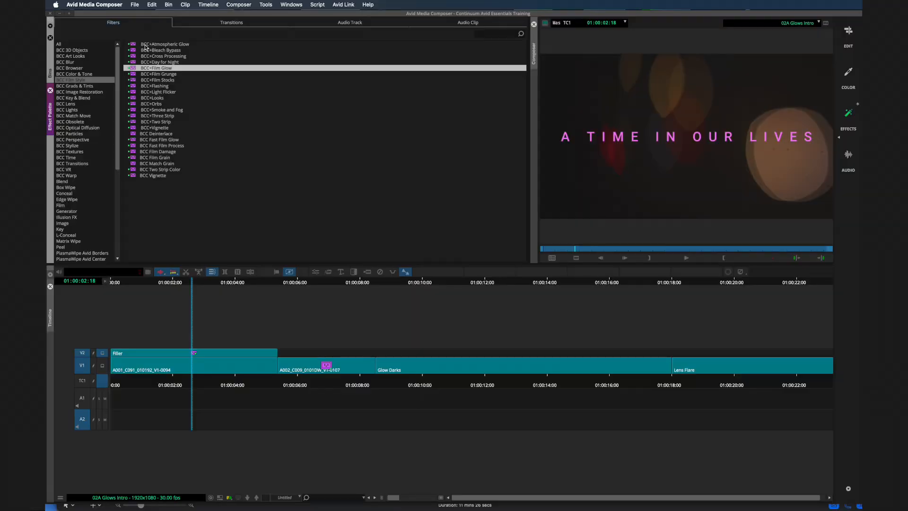
{"action": "left_click", "coordinate": [132, 44]}
{"action": "left_click_drag", "start_coordinate": [161, 259], "coordinate": [168, 355]}
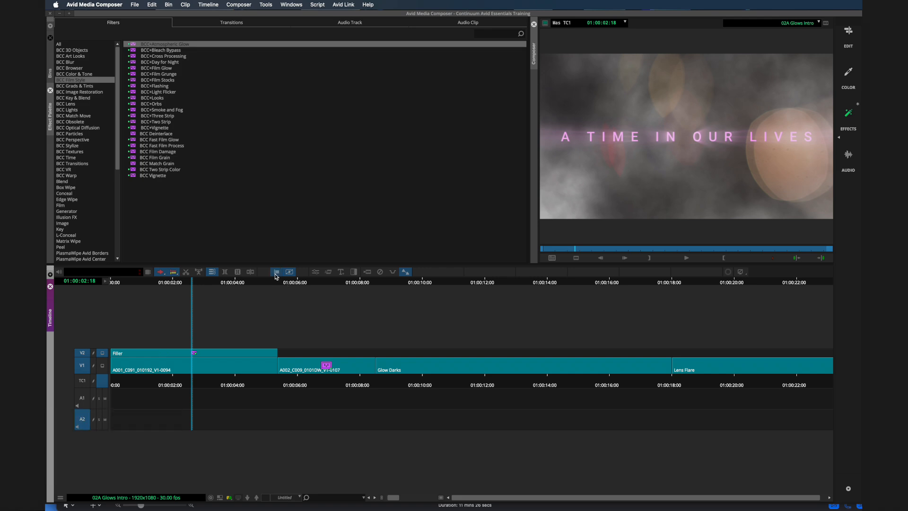
Show the title's effect parameters, widen the effect controls and open BCC+Atmospheric Glow in the FX Editor
{"action": "left_click", "coordinate": [316, 273]}
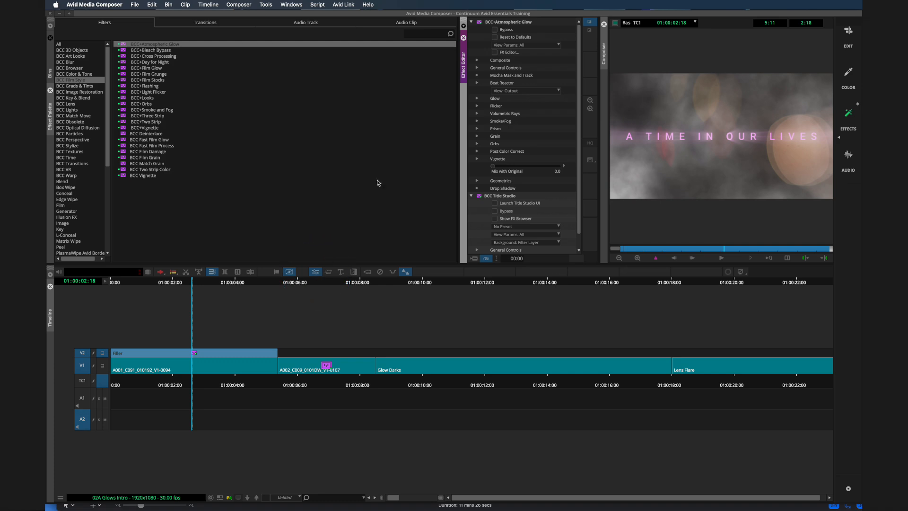
{"action": "left_click_drag", "start_coordinate": [458, 117], "coordinate": [420, 118]}
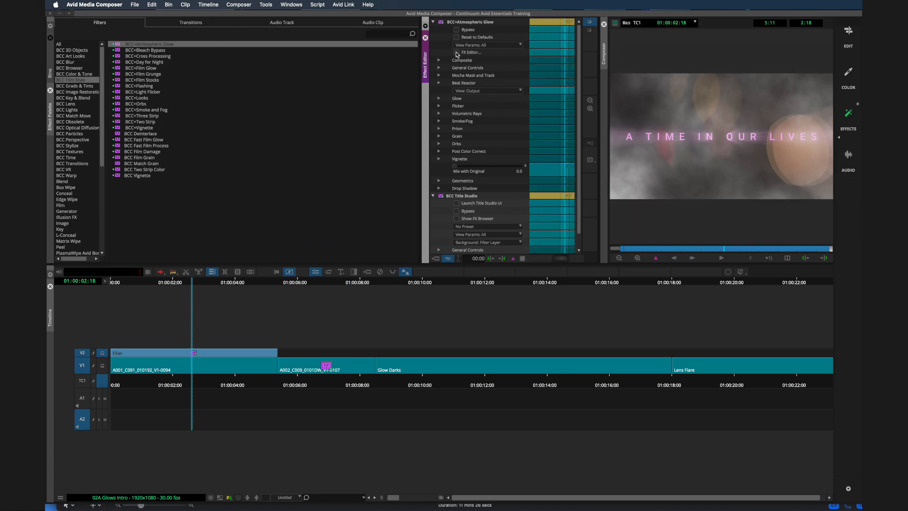
{"action": "left_click", "coordinate": [458, 53]}
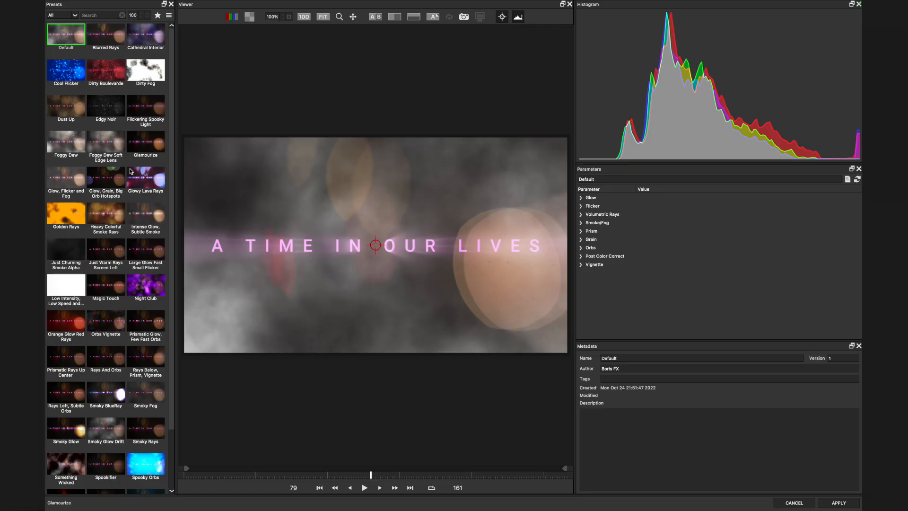
Preview the Night Club, Prismatic Glow Few Fast Orbs, Rays Below Prism Vignette, Smoky BlueRay and Rays Left Subtle Orbs presets on the title
{"action": "left_click", "coordinate": [145, 289]}
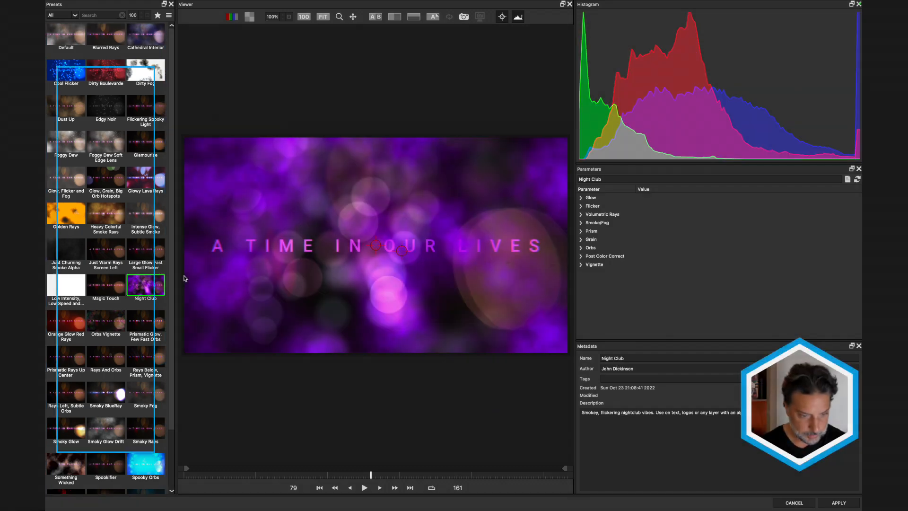
{"action": "left_click", "coordinate": [145, 321]}
{"action": "left_click", "coordinate": [143, 368]}
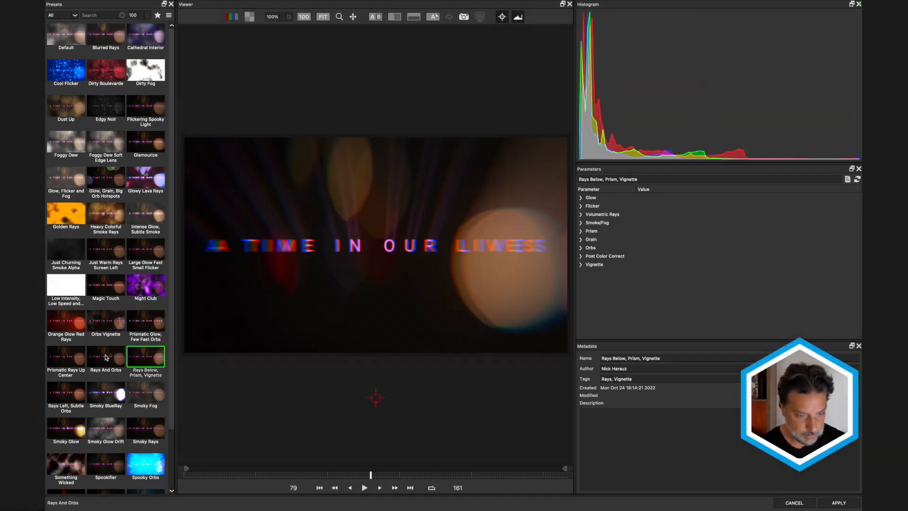
{"action": "left_click", "coordinate": [105, 389]}
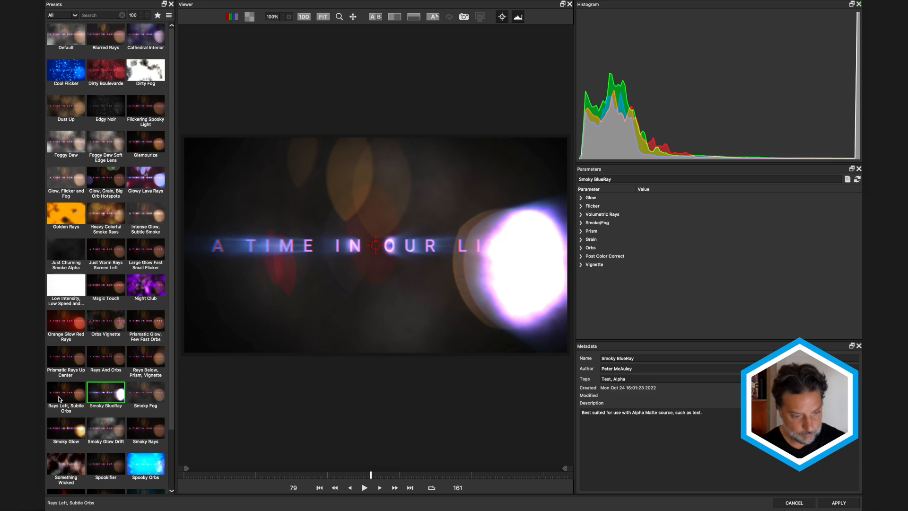
{"action": "left_click", "coordinate": [60, 399]}
Preview the Smoky Rays, Spookifier and Something Wicked presets, and load The Moors preset
{"action": "left_click", "coordinate": [156, 429]}
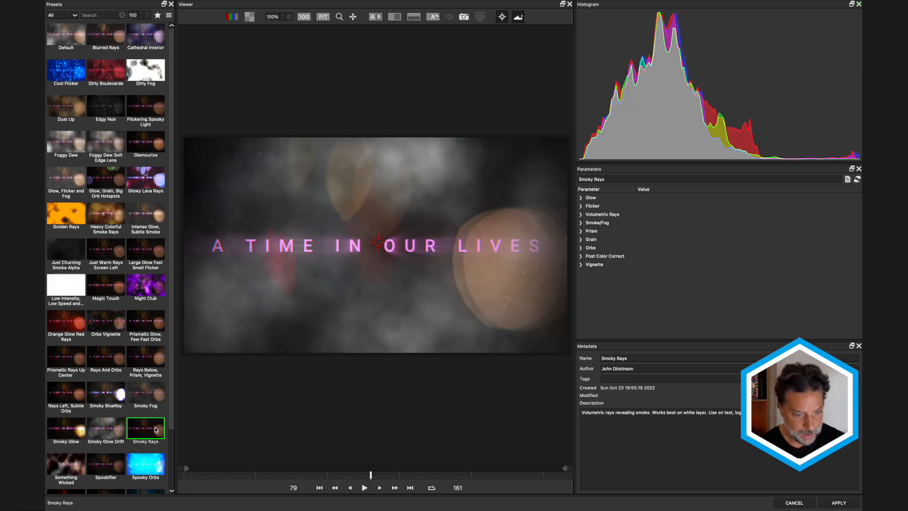
{"action": "left_click", "coordinate": [106, 465]}
{"action": "left_click", "coordinate": [72, 466]}
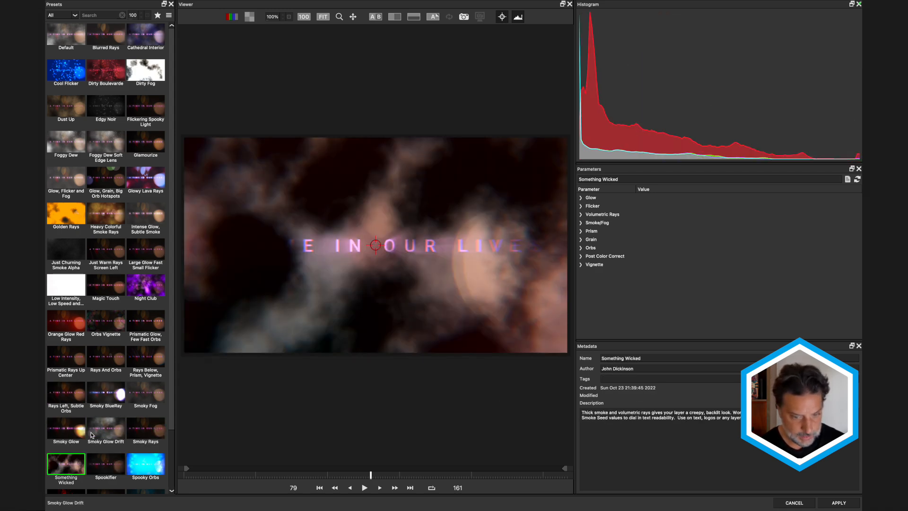
{"action": "scroll", "coordinate": [93, 435], "scroll_direction": "down", "scroll_amount": 3}
{"action": "left_click", "coordinate": [153, 435]}
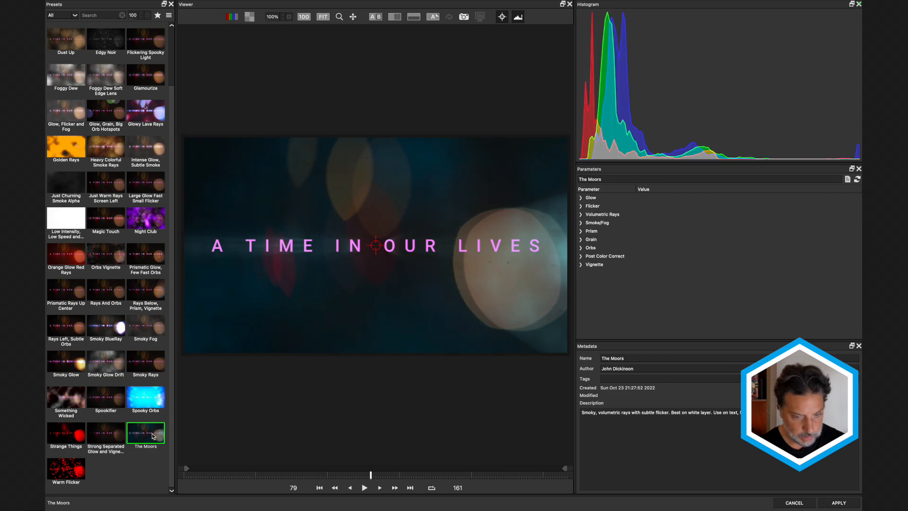
Filter the presets to the Flicker category and preview Glow, Flicker and Fog and Large Glow Fast Small Flicker on the title
{"action": "scroll", "coordinate": [153, 435], "scroll_direction": "up", "scroll_amount": 3}
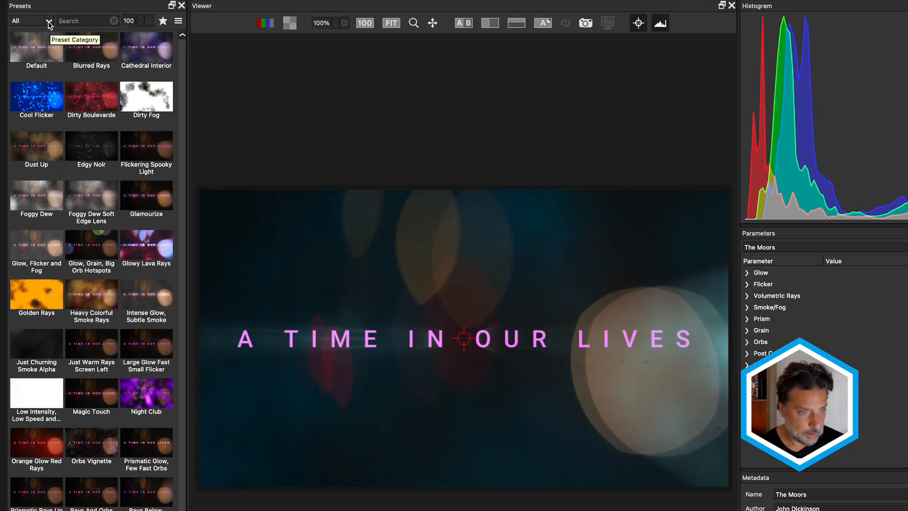
{"action": "left_click", "coordinate": [74, 16]}
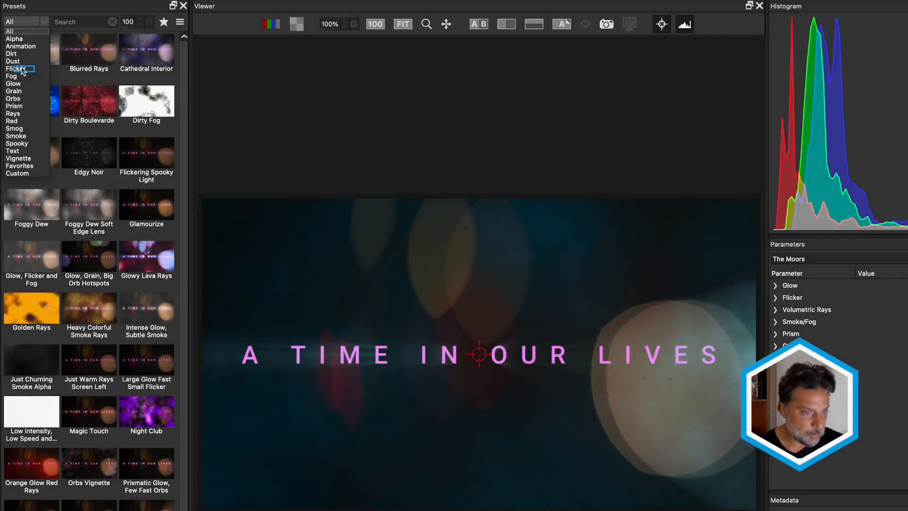
{"action": "left_click", "coordinate": [21, 68]}
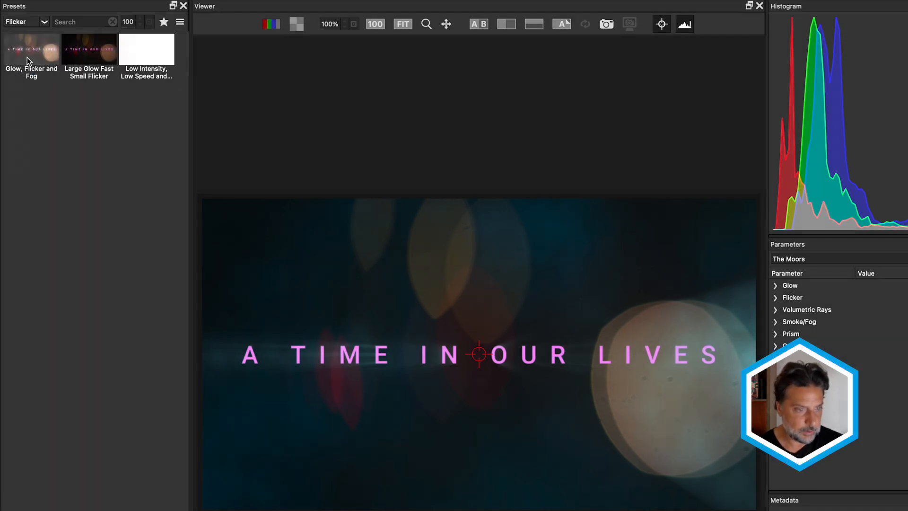
{"action": "left_click", "coordinate": [29, 58]}
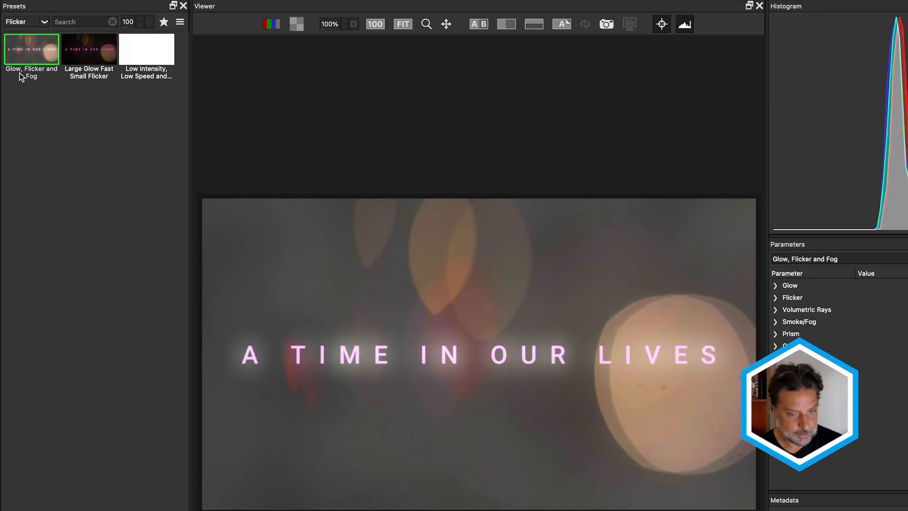
{"action": "left_click", "coordinate": [89, 51]}
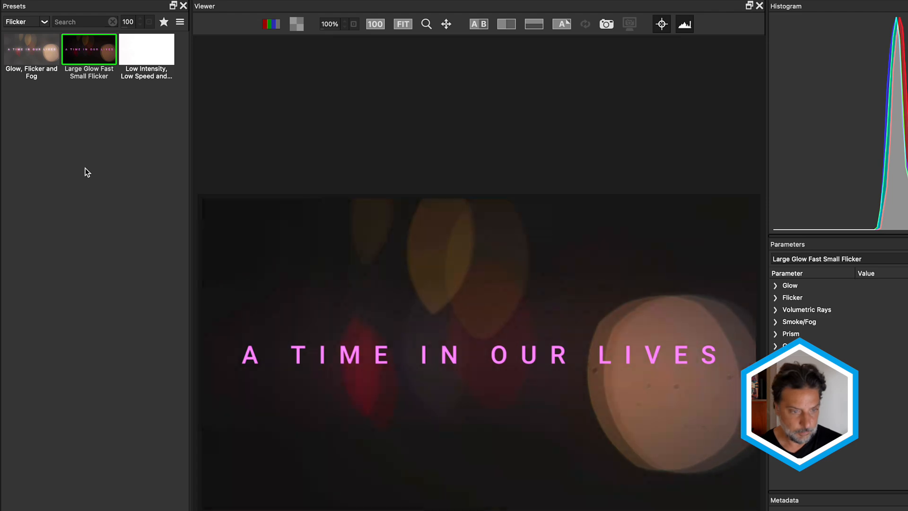
Filter the presets to the Text category and preview Smoky Glow Drift, Smoky Glow, Heavy Colorful Smoke Rays and Glowy Lava Rays
{"action": "left_click", "coordinate": [41, 22]}
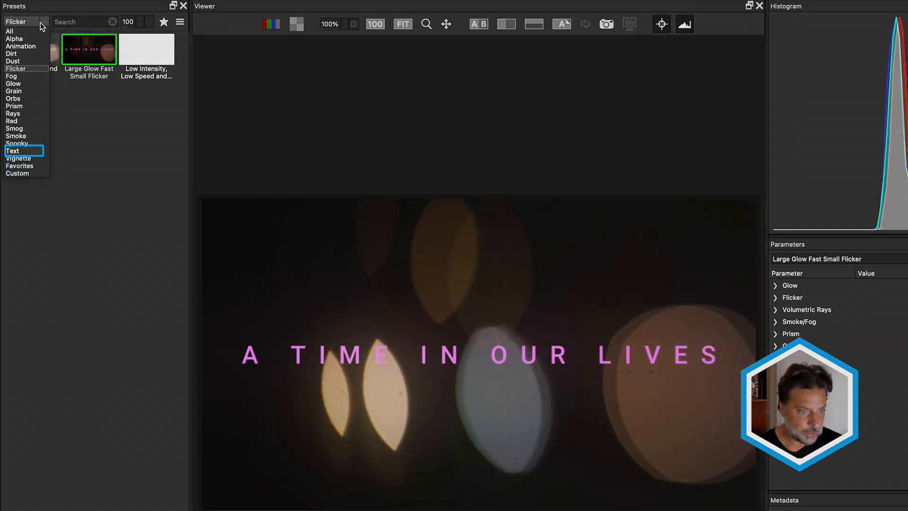
{"action": "left_click", "coordinate": [15, 151]}
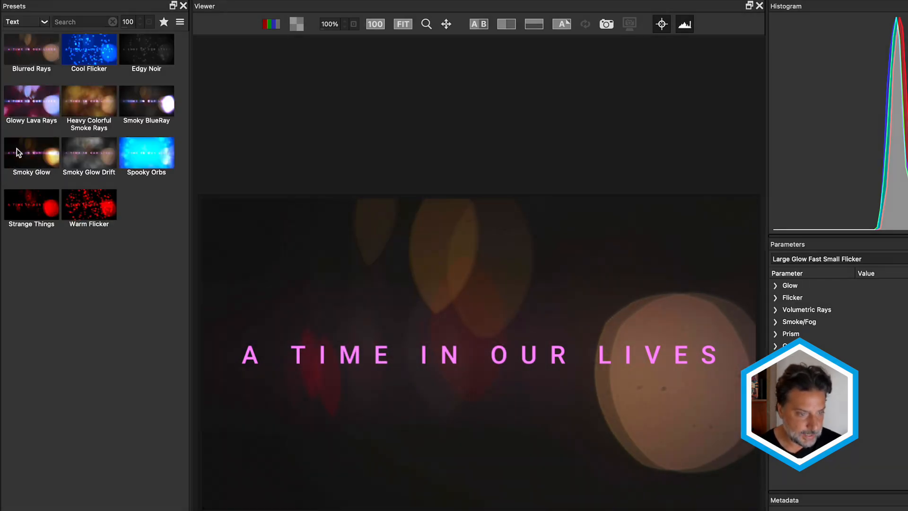
{"action": "left_click", "coordinate": [66, 161]}
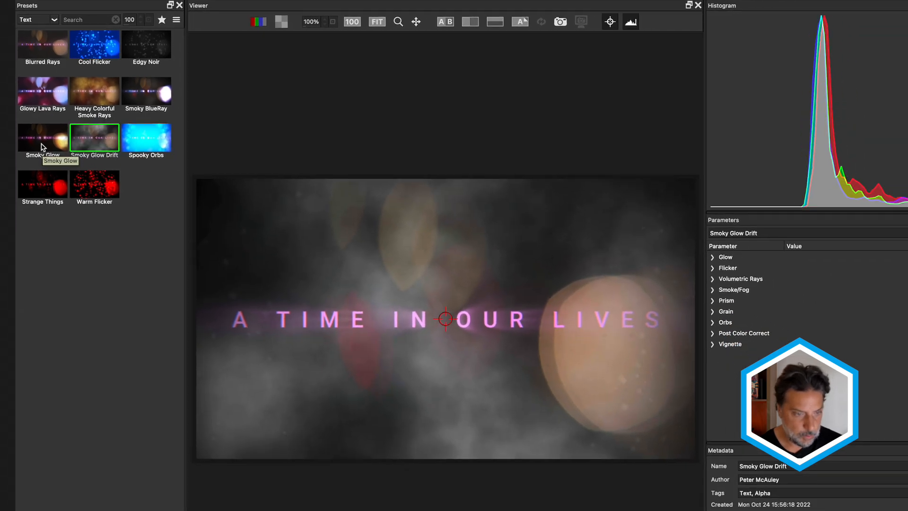
{"action": "left_click", "coordinate": [30, 160]}
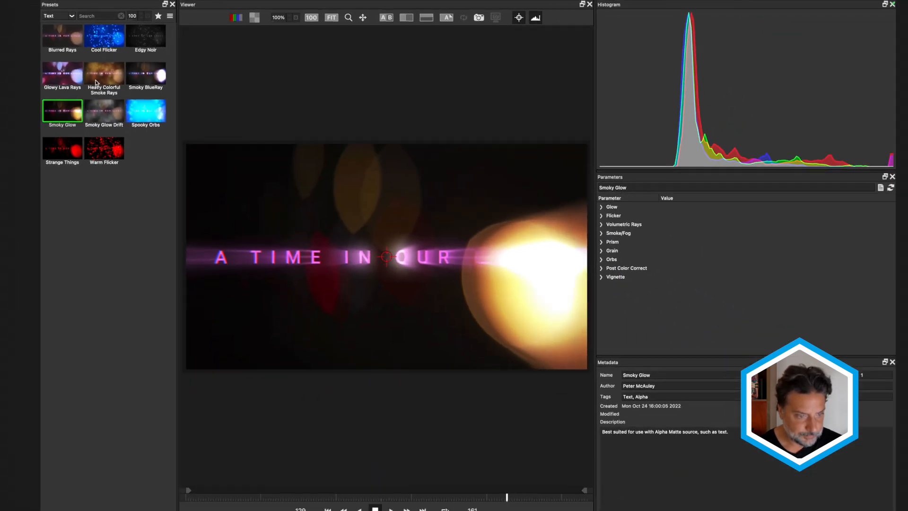
{"action": "left_click", "coordinate": [79, 109]}
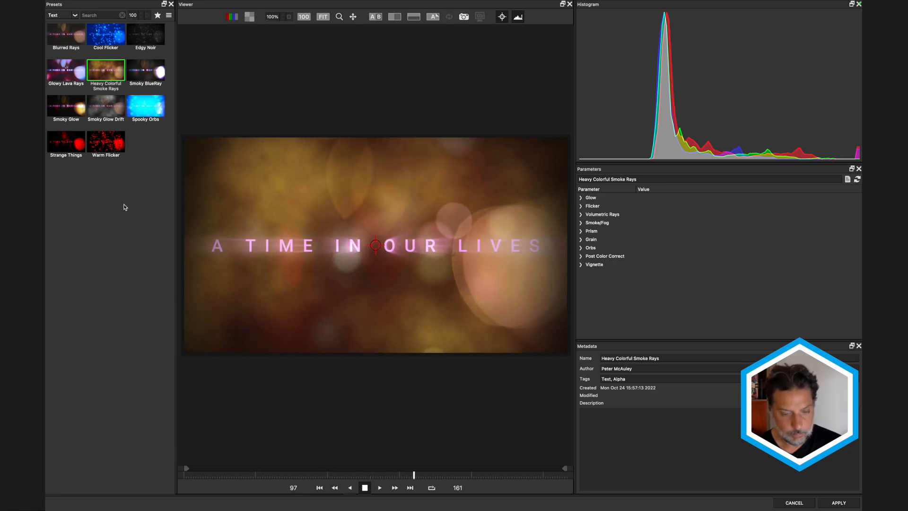
{"action": "left_click", "coordinate": [68, 73]}
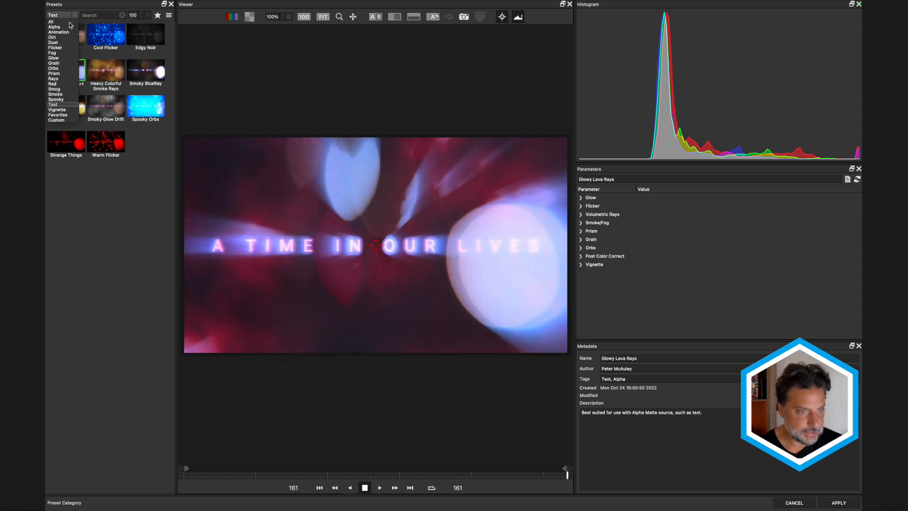
List all presets again, load the Glamourize preset and show its Glow parameters
{"action": "left_click", "coordinate": [68, 22]}
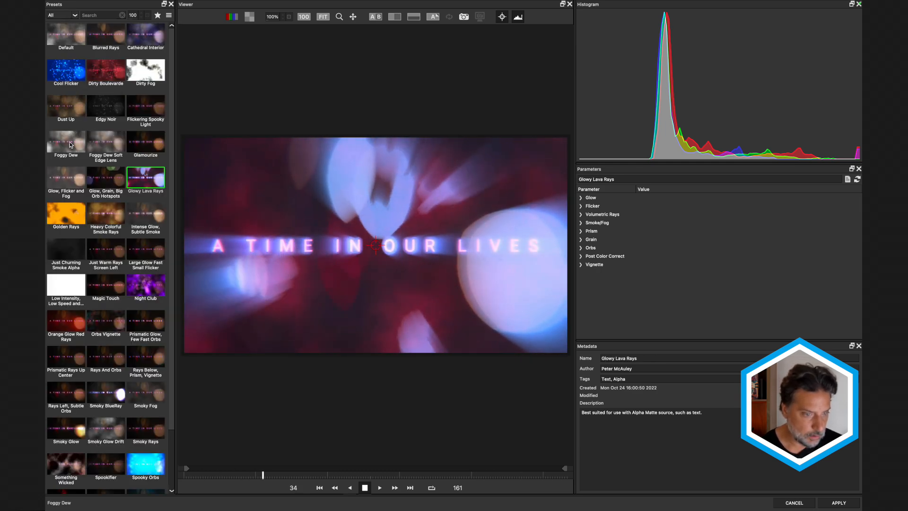
{"action": "left_click", "coordinate": [145, 140]}
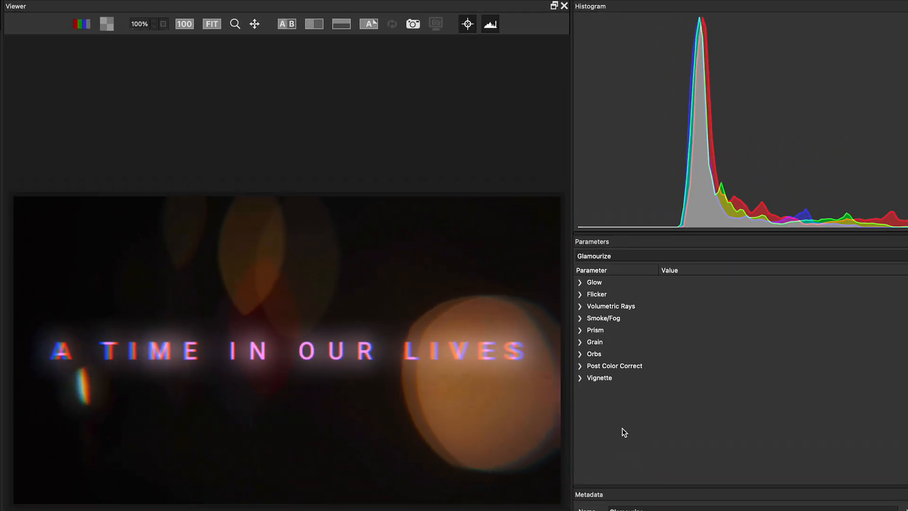
{"action": "left_click", "coordinate": [581, 283]}
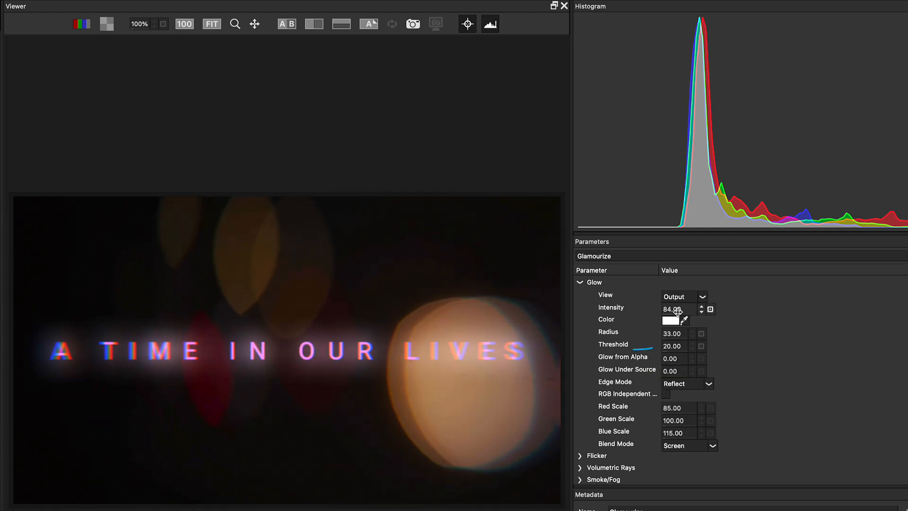
Set the glow's intensity to 119, radius to 31, threshold to 10 and colour to a brownish orange
{"action": "left_click_drag", "start_coordinate": [683, 310], "coordinate": [691, 309]}
{"action": "left_click_drag", "start_coordinate": [677, 346], "coordinate": [660, 346]}
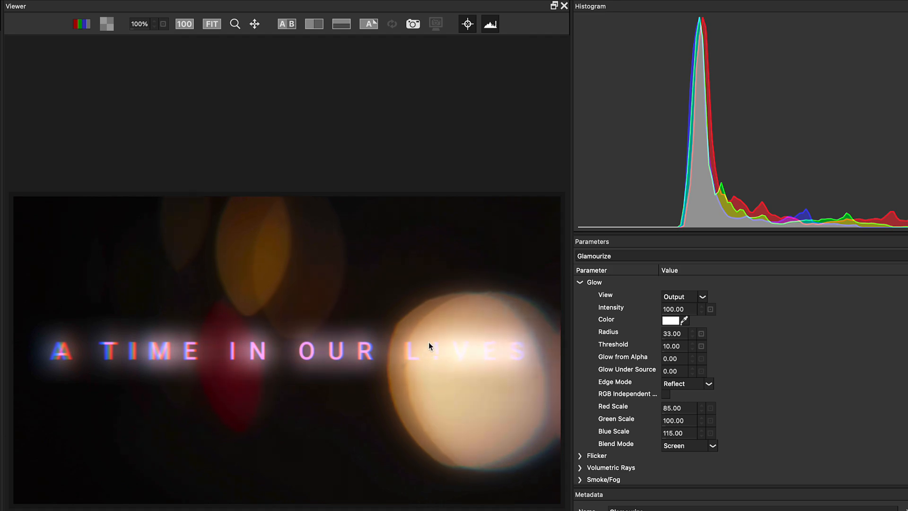
{"action": "left_click_drag", "start_coordinate": [673, 309], "coordinate": [681, 308]}
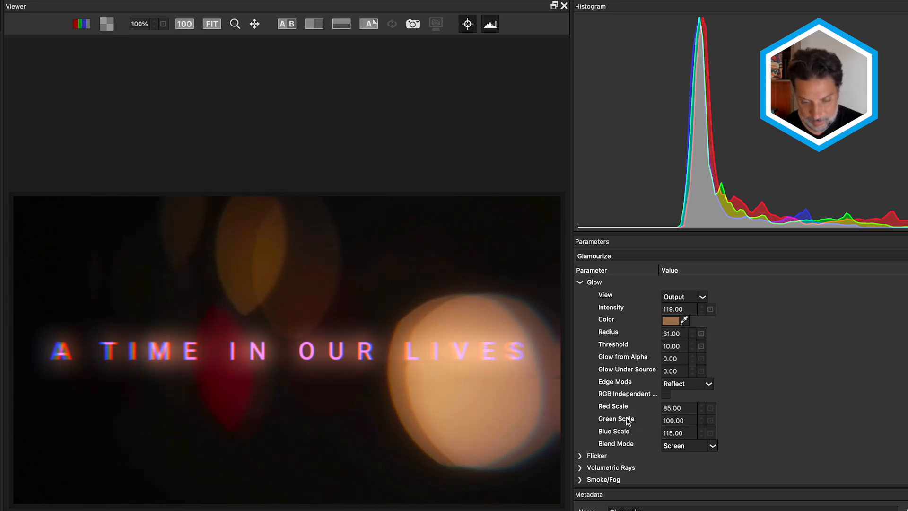
{"action": "left_click", "coordinate": [581, 284]}
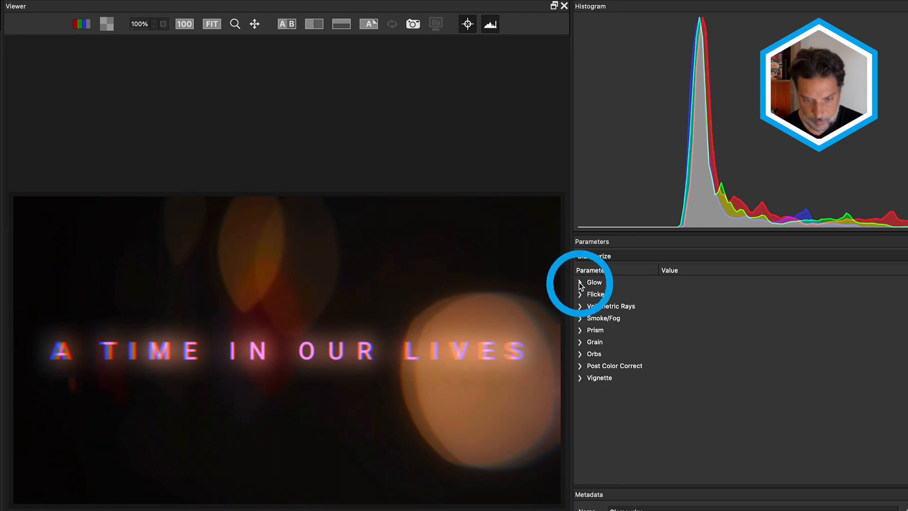
Enable Flicker on the glow and set its speed to 100 and amount to 2
{"action": "left_click", "coordinate": [580, 295]}
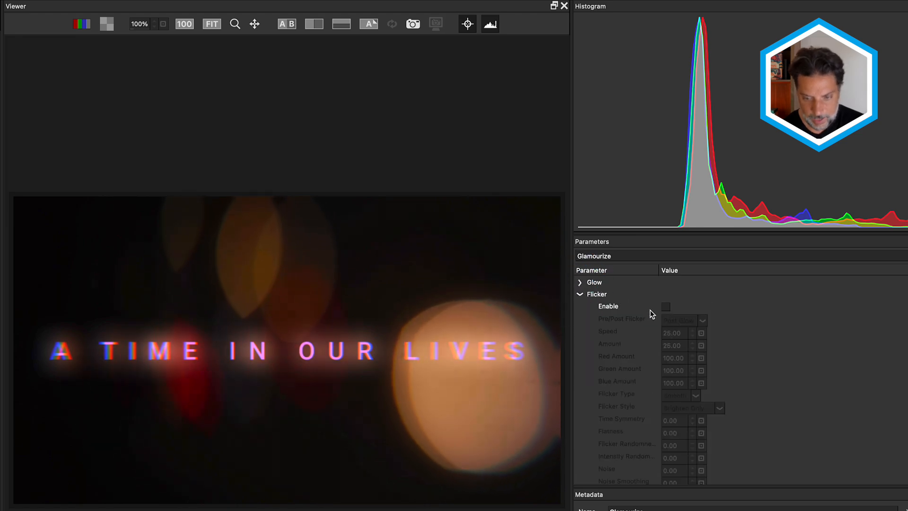
{"action": "left_click", "coordinate": [665, 307]}
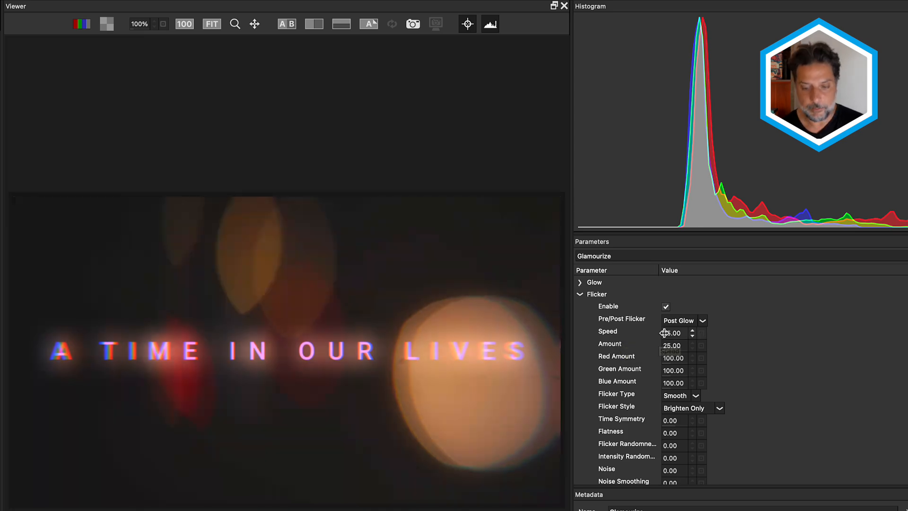
{"action": "left_click", "coordinate": [669, 333]}
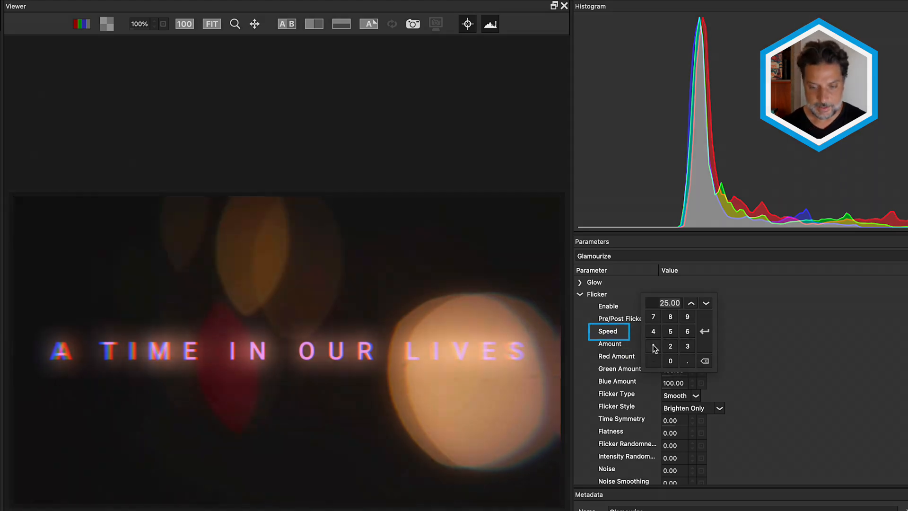
{"action": "left_click", "coordinate": [654, 345]}
{"action": "left_click", "coordinate": [669, 361]}
{"action": "left_click", "coordinate": [668, 360]}
{"action": "left_click", "coordinate": [703, 336]}
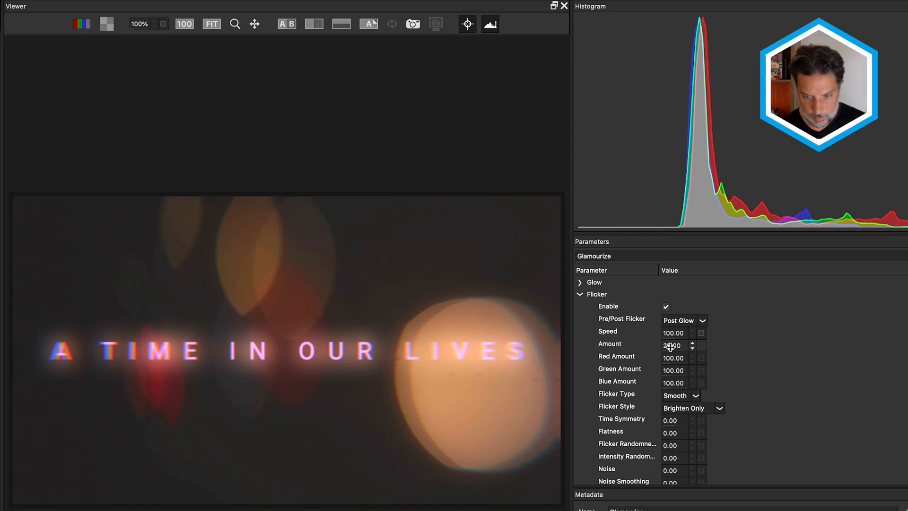
{"action": "left_click", "coordinate": [672, 344]}
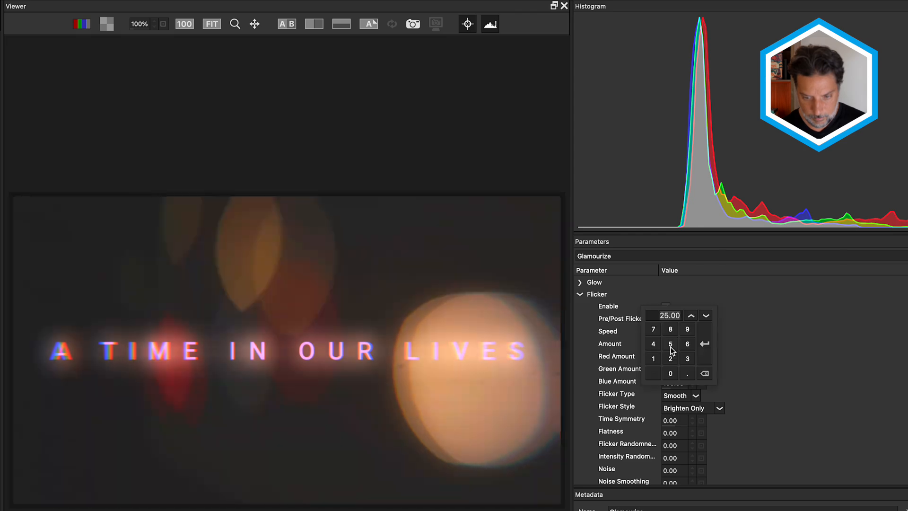
{"action": "left_click", "coordinate": [670, 359]}
{"action": "left_click", "coordinate": [710, 352]}
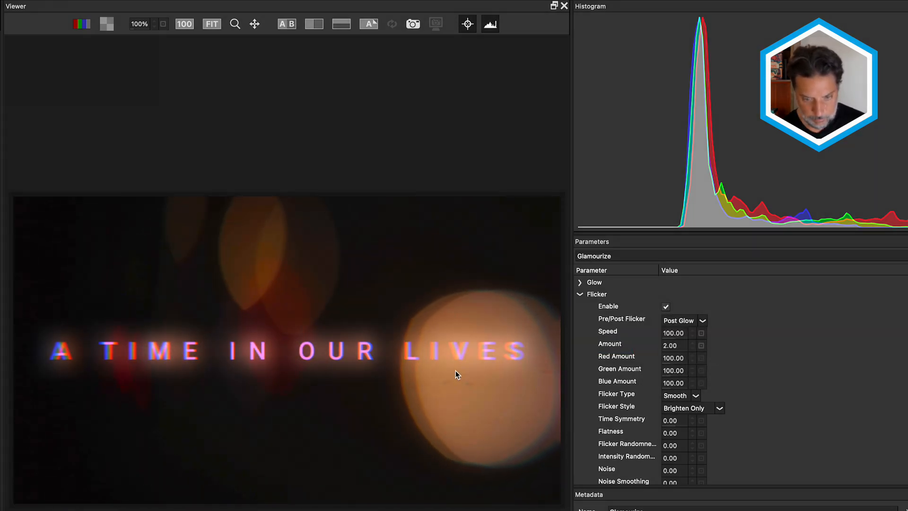
Set the flicker speed to 2 and raise the flicker amount to 100
{"action": "left_click", "coordinate": [675, 333]}
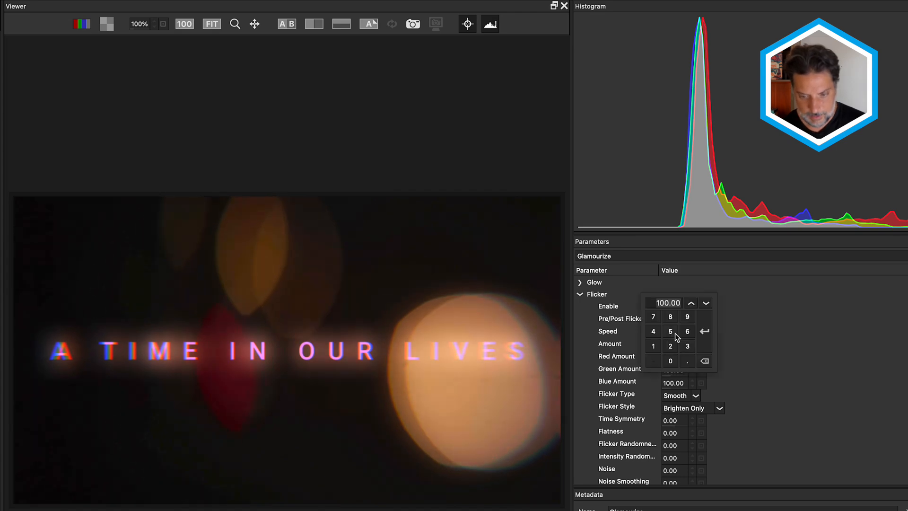
{"action": "left_click", "coordinate": [670, 346]}
{"action": "left_click", "coordinate": [704, 341]}
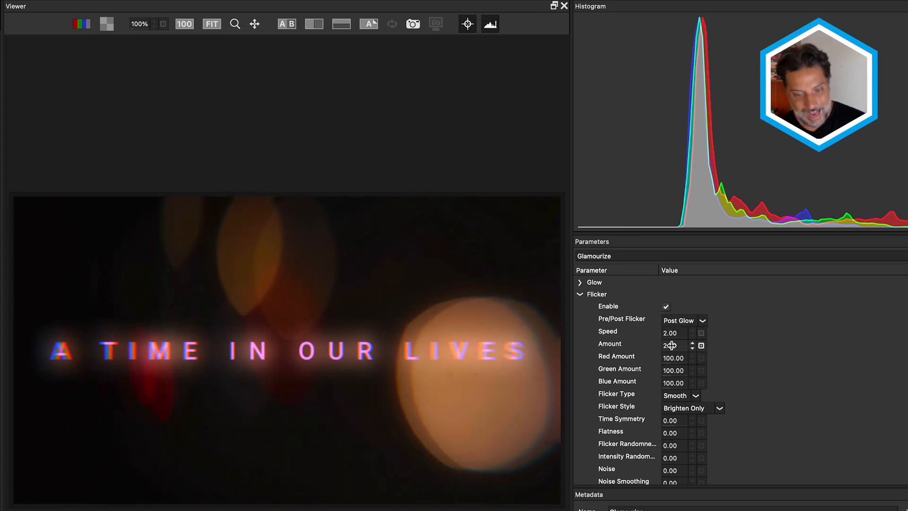
{"action": "left_click_drag", "start_coordinate": [727, 341], "coordinate": [810, 350]}
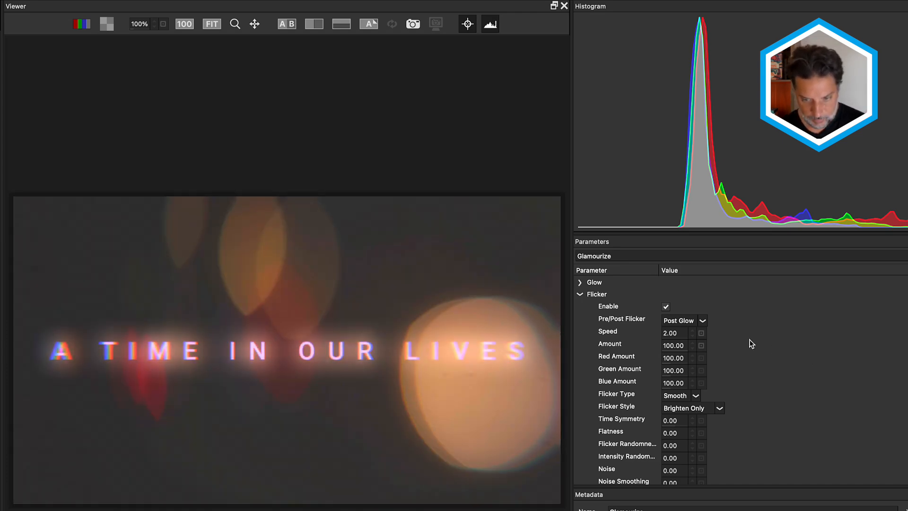
Reset the flicker amount and speed to their default of 25 and disable Flicker
{"action": "left_click", "coordinate": [702, 345]}
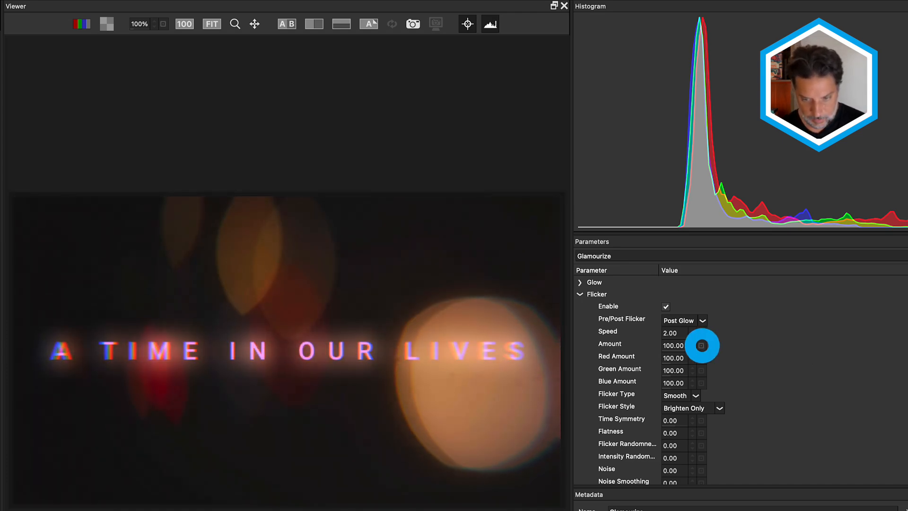
{"action": "left_click", "coordinate": [702, 334]}
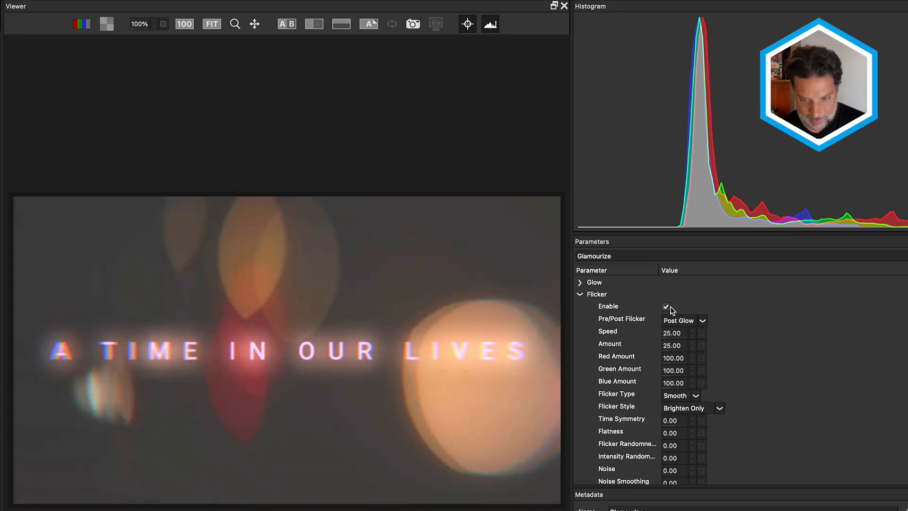
{"action": "left_click", "coordinate": [667, 307]}
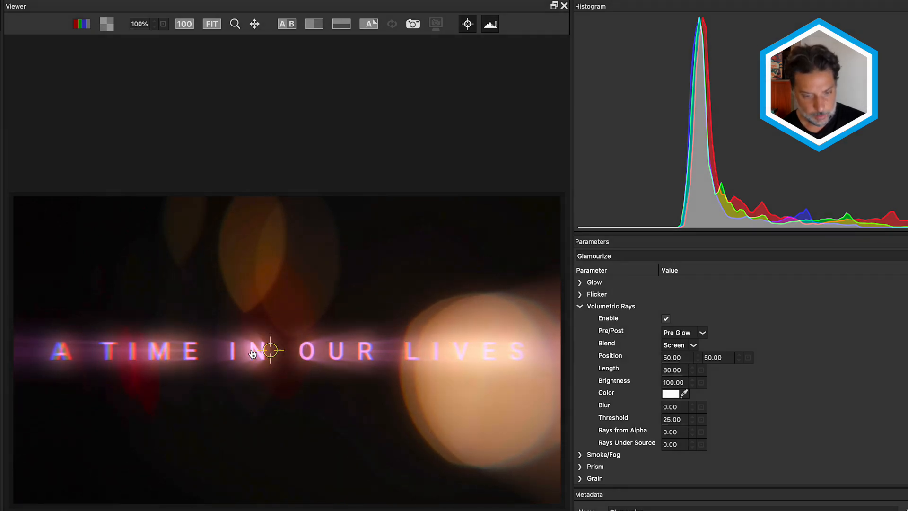
Move the volumetric rays' centre around the title, place it at about 49.38, 49.26 and set the rays to Post Glow
{"action": "mouse_move", "coordinate": [206, 356]}
{"action": "left_mouse_down"}
{"action": "mouse_move", "coordinate": [207, 304]}
{"action": "mouse_move", "coordinate": [304, 304]}
{"action": "mouse_move", "coordinate": [390, 369]}
{"action": "left_mouse_up"}
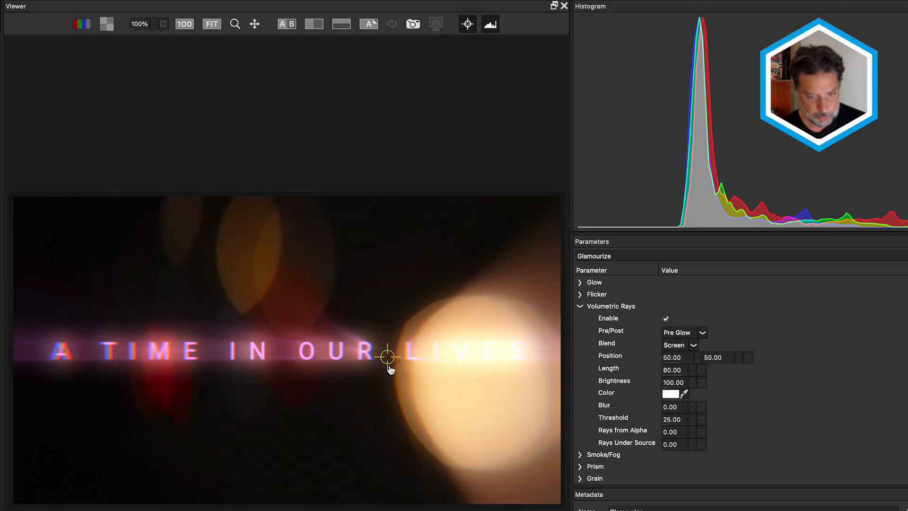
{"action": "mouse_move", "coordinate": [202, 397]}
{"action": "left_mouse_down"}
{"action": "mouse_move", "coordinate": [216, 356]}
{"action": "mouse_move", "coordinate": [162, 362]}
{"action": "mouse_move", "coordinate": [245, 331]}
{"action": "mouse_move", "coordinate": [284, 348]}
{"action": "left_mouse_up"}
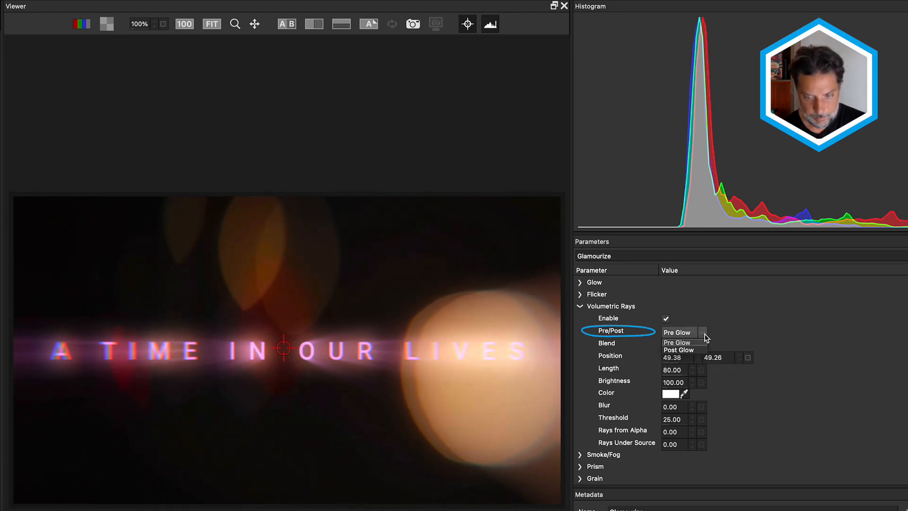
{"action": "left_click", "coordinate": [680, 350]}
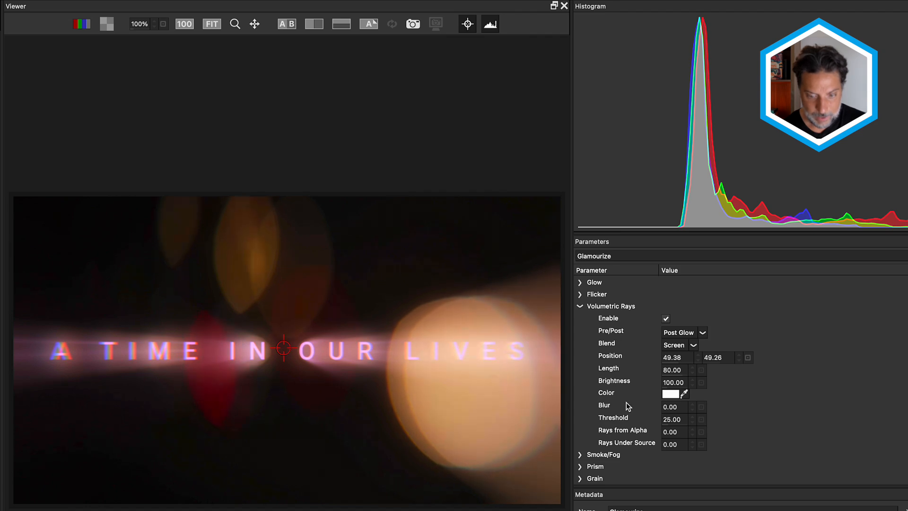
Set the volumetric rays' threshold to 0 and their blend to Add
{"action": "left_click_drag", "start_coordinate": [674, 417], "coordinate": [661, 411]}
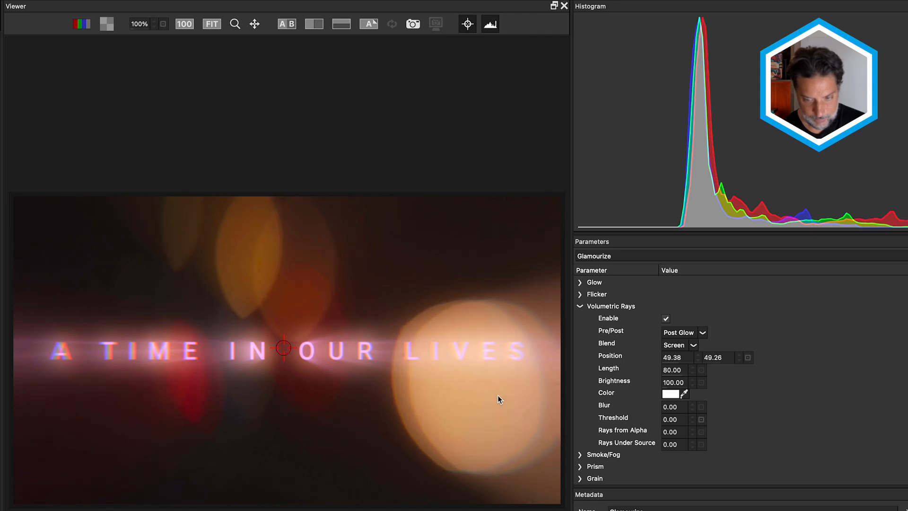
{"action": "left_click", "coordinate": [676, 344]}
{"action": "left_click", "coordinate": [676, 355]}
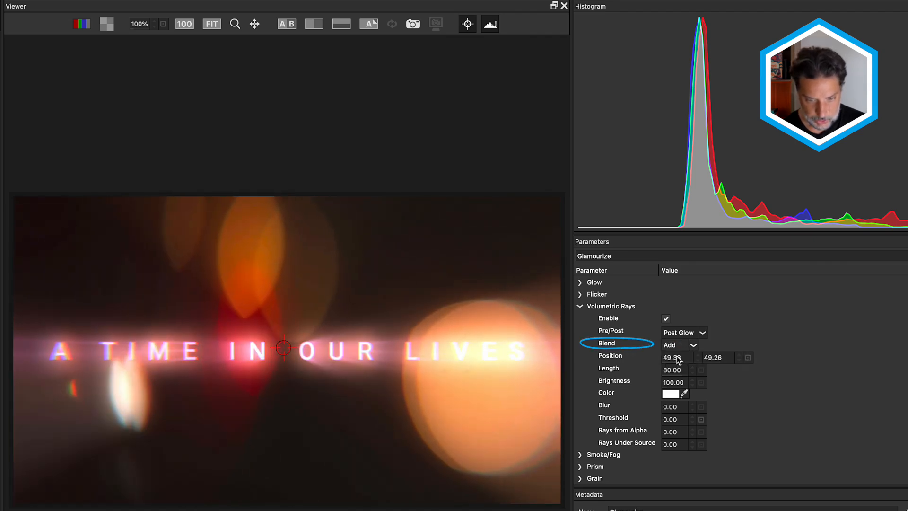
{"action": "left_click", "coordinate": [693, 348]}
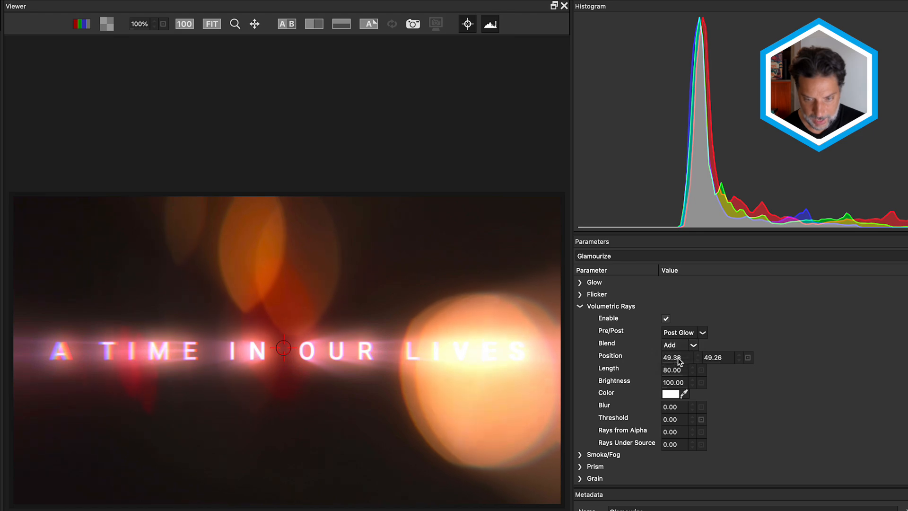
Set the volumetric rays' length to 59 and Rays Under Source to 59, and collapse the Volumetric Rays parameters
{"action": "mouse_move", "coordinate": [666, 367]}
{"action": "left_mouse_down"}
{"action": "mouse_move", "coordinate": [628, 372]}
{"action": "mouse_move", "coordinate": [659, 367]}
{"action": "mouse_move", "coordinate": [637, 369]}
{"action": "mouse_move", "coordinate": [651, 366]}
{"action": "left_mouse_up"}
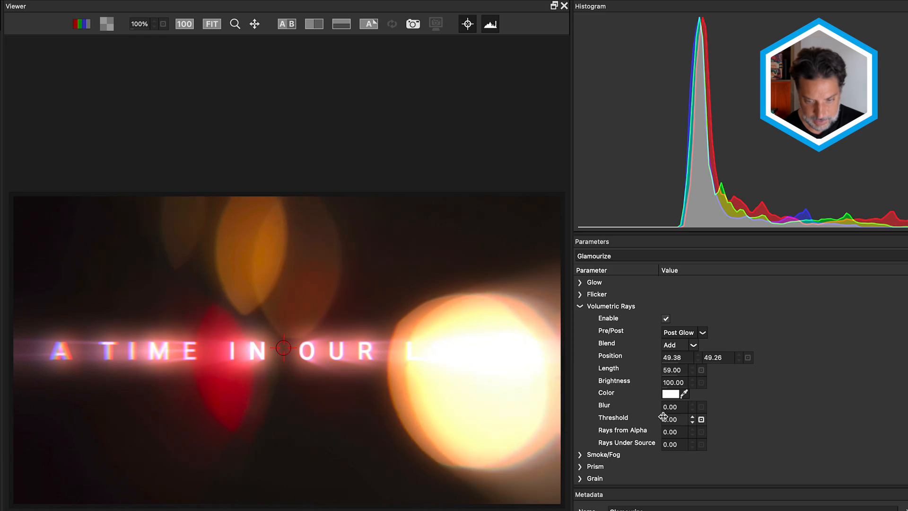
{"action": "mouse_move", "coordinate": [681, 443]}
{"action": "left_mouse_down"}
{"action": "mouse_move", "coordinate": [669, 444]}
{"action": "mouse_move", "coordinate": [748, 444]}
{"action": "mouse_move", "coordinate": [645, 432]}
{"action": "left_mouse_up"}
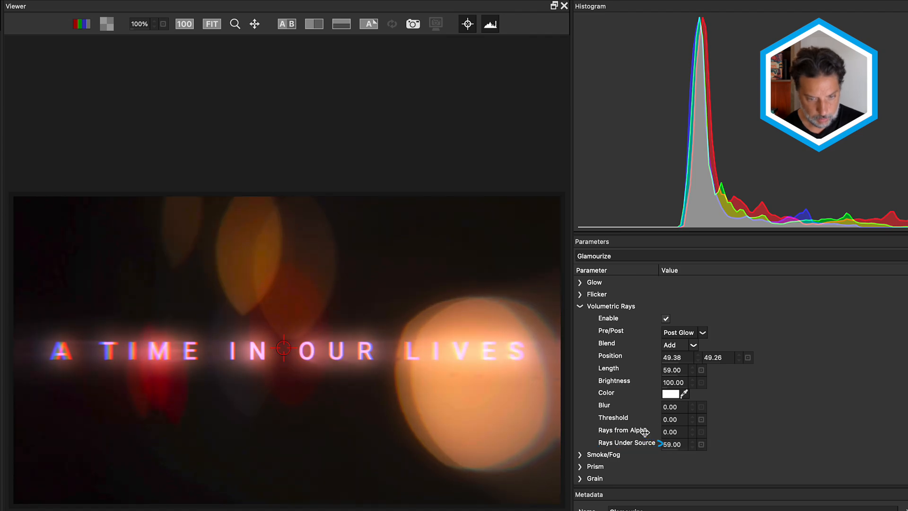
{"action": "left_click", "coordinate": [579, 307]}
Try Smoke/Fog with its Pre Glow configuration on the title, and disable it again
{"action": "left_click", "coordinate": [580, 318]}
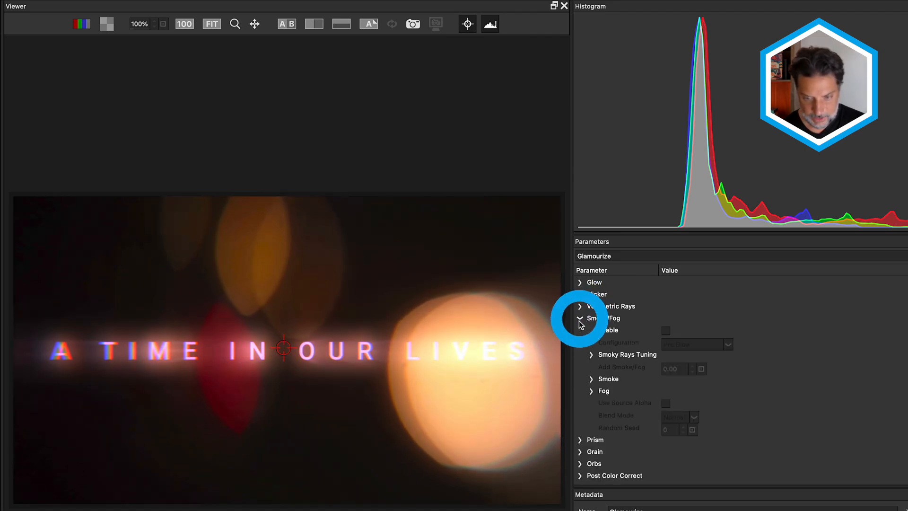
{"action": "left_click", "coordinate": [666, 332]}
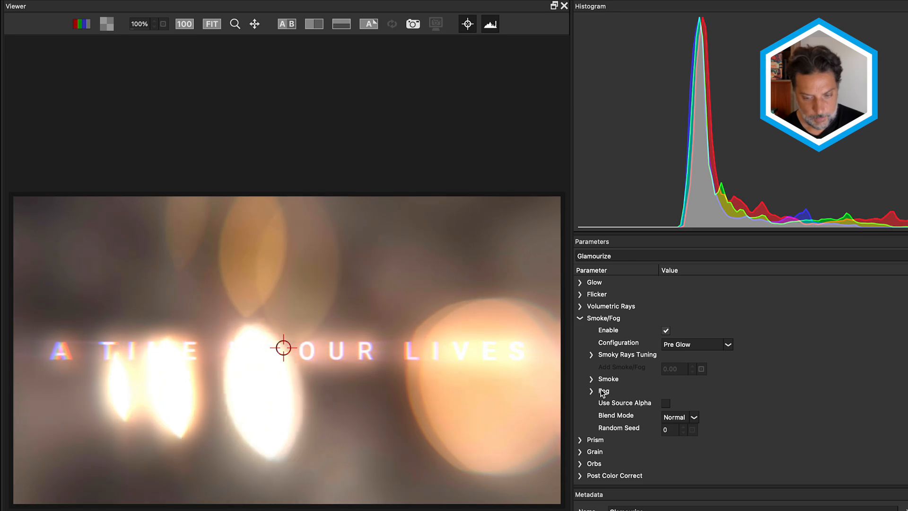
{"action": "left_click", "coordinate": [666, 331]}
{"action": "left_click", "coordinate": [580, 319]}
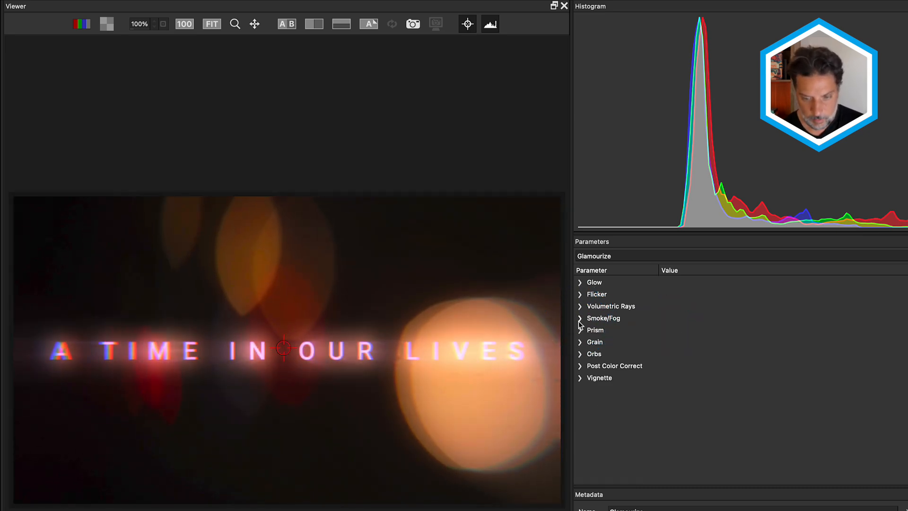
Switch Prism off and on to compare the title with and without it, leaving Prism disabled
{"action": "left_click", "coordinate": [580, 330]}
{"action": "left_click", "coordinate": [666, 342]}
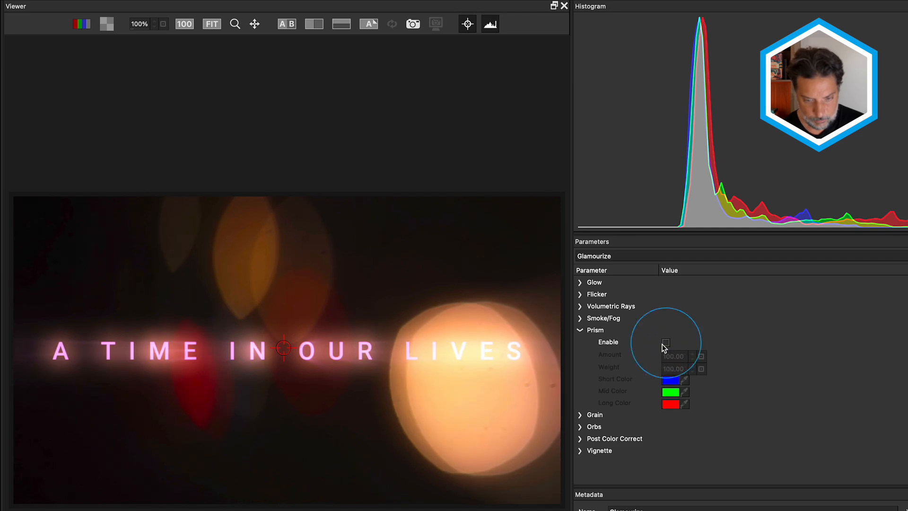
{"action": "left_click", "coordinate": [665, 343]}
{"action": "left_click", "coordinate": [665, 344]}
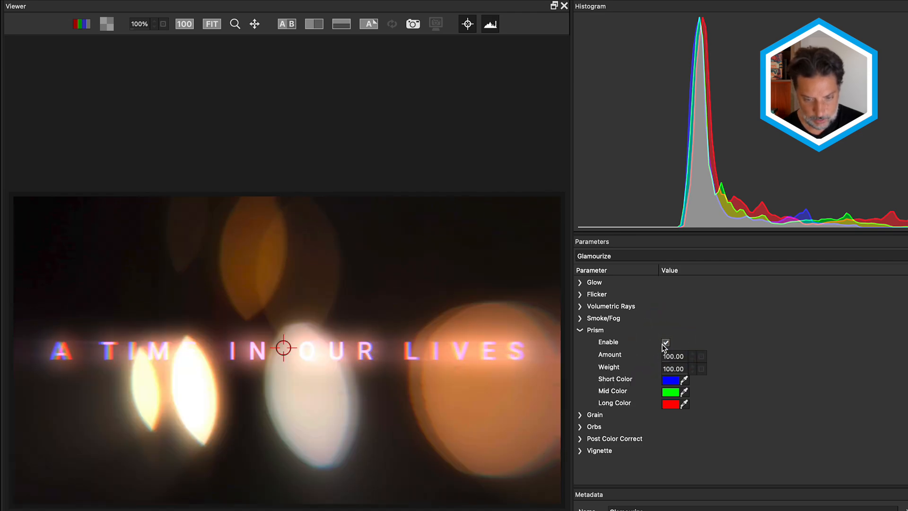
{"action": "left_click", "coordinate": [665, 344]}
{"action": "left_click", "coordinate": [665, 344]}
{"action": "left_click", "coordinate": [665, 344]}
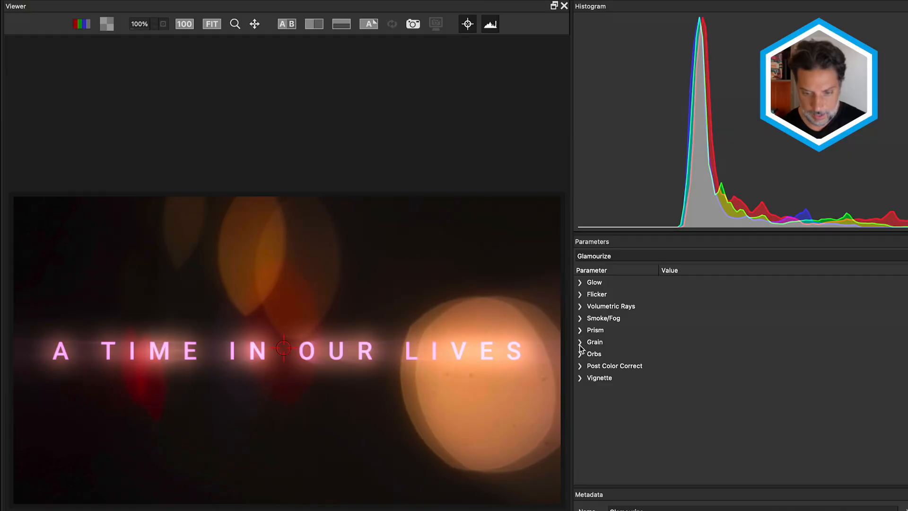
Try Orbs at their default settings over the title, and disable them again
{"action": "left_click", "coordinate": [580, 354]}
{"action": "left_click", "coordinate": [666, 367]}
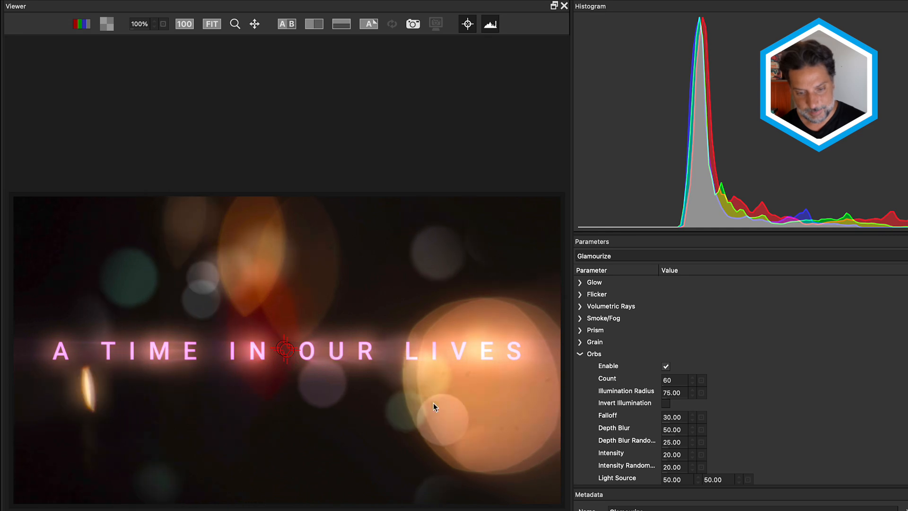
{"action": "left_click", "coordinate": [666, 366]}
{"action": "left_click", "coordinate": [579, 353]}
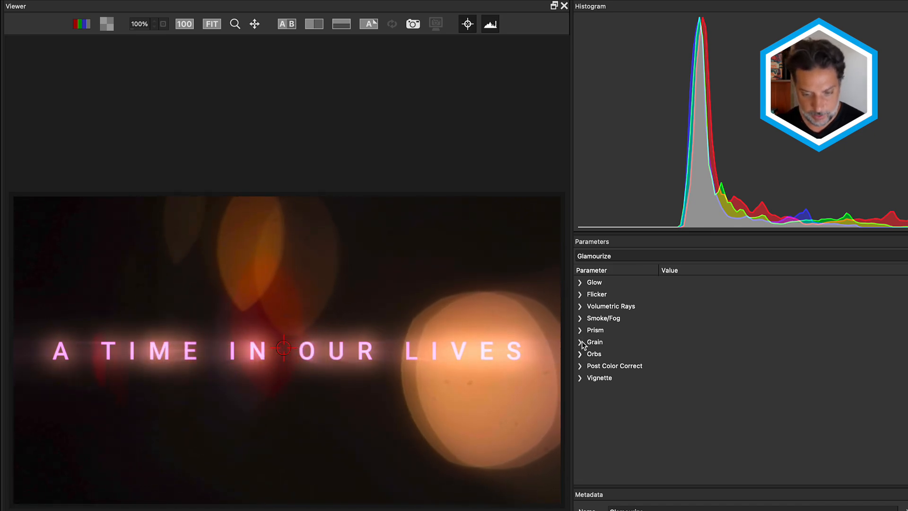
Enable Grain on the title look and set the grain size to 2
{"action": "left_click", "coordinate": [581, 342]}
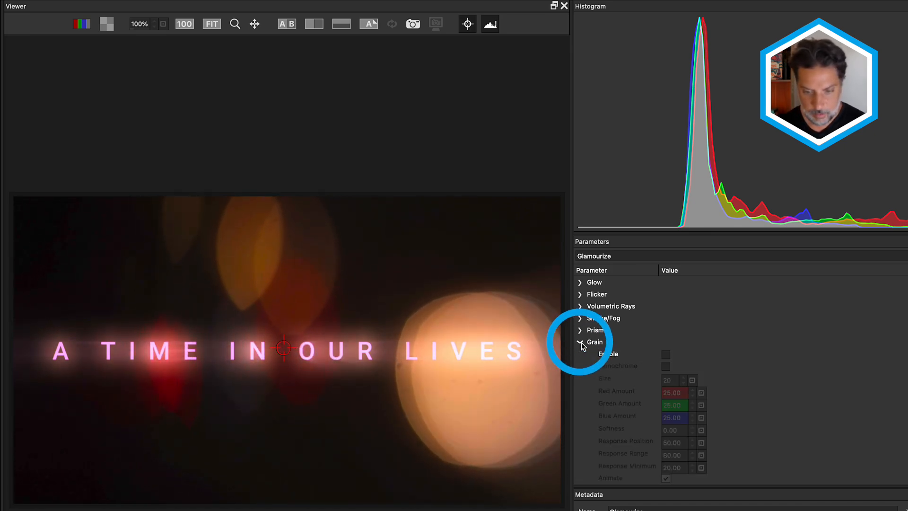
{"action": "left_click", "coordinate": [667, 356]}
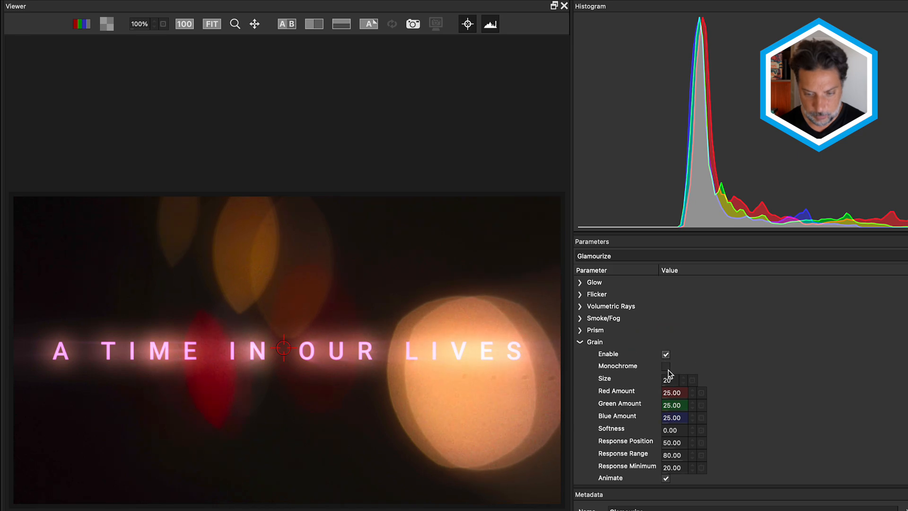
{"action": "left_click", "coordinate": [669, 379]}
{"action": "left_click", "coordinate": [666, 393]}
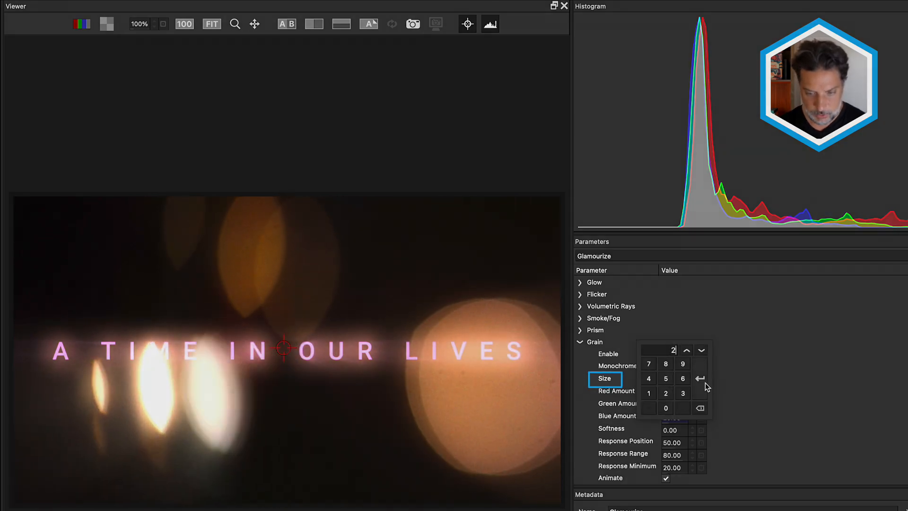
{"action": "left_click", "coordinate": [702, 380]}
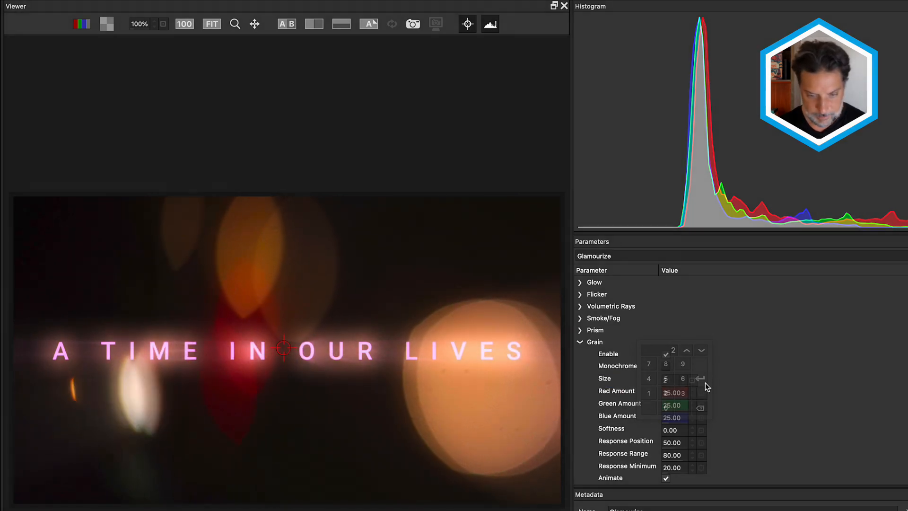
{"action": "left_click", "coordinate": [580, 342]}
Examine the Post Color Correct parameters by briefly enabling them, leave them disabled, and apply the customised look to the title
{"action": "left_click", "coordinate": [580, 366]}
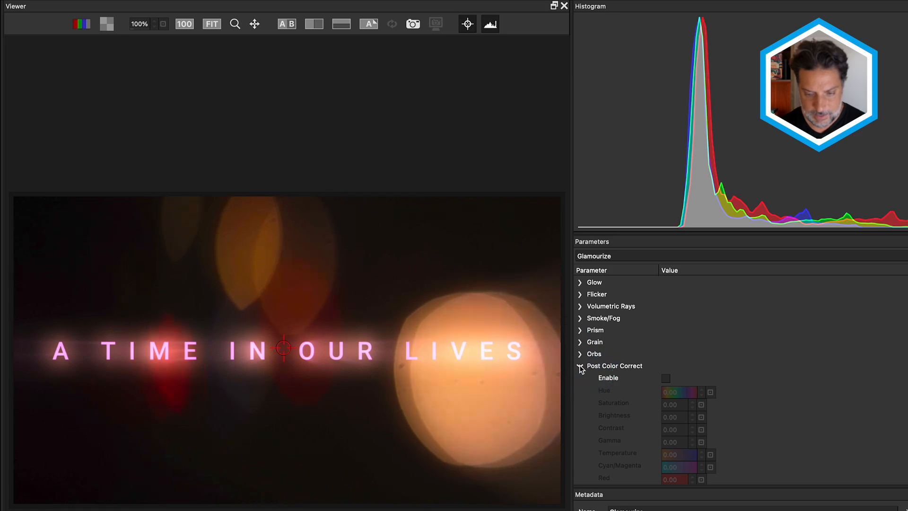
{"action": "left_click", "coordinate": [667, 377]}
{"action": "scroll", "coordinate": [647, 385], "scroll_direction": "down", "scroll_amount": 4}
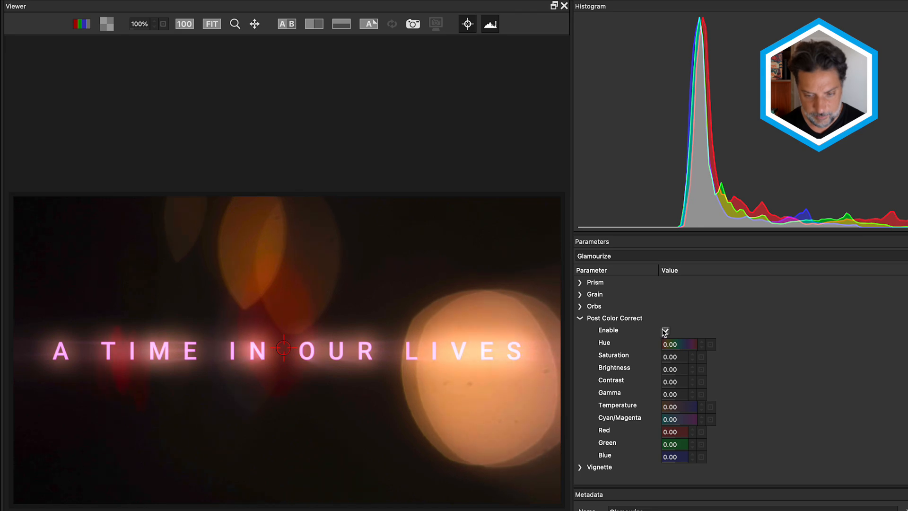
{"action": "left_click", "coordinate": [665, 331]}
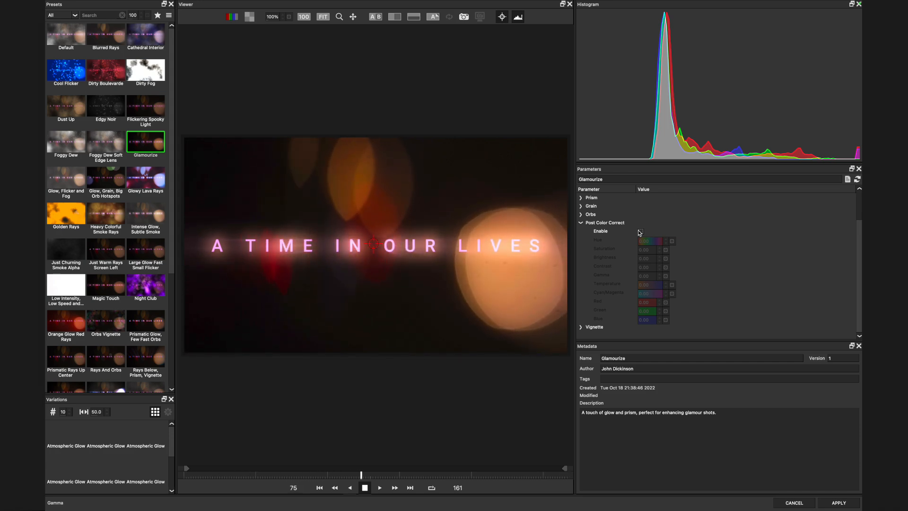
{"action": "left_click", "coordinate": [839, 503]}
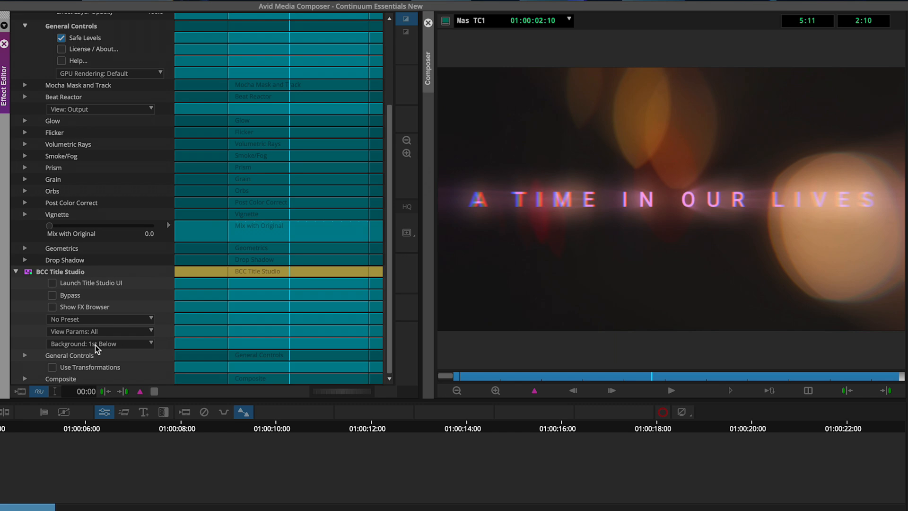
Set the BCC Title Studio effect's background to None and collapse its parameters
{"action": "left_click", "coordinate": [95, 347]}
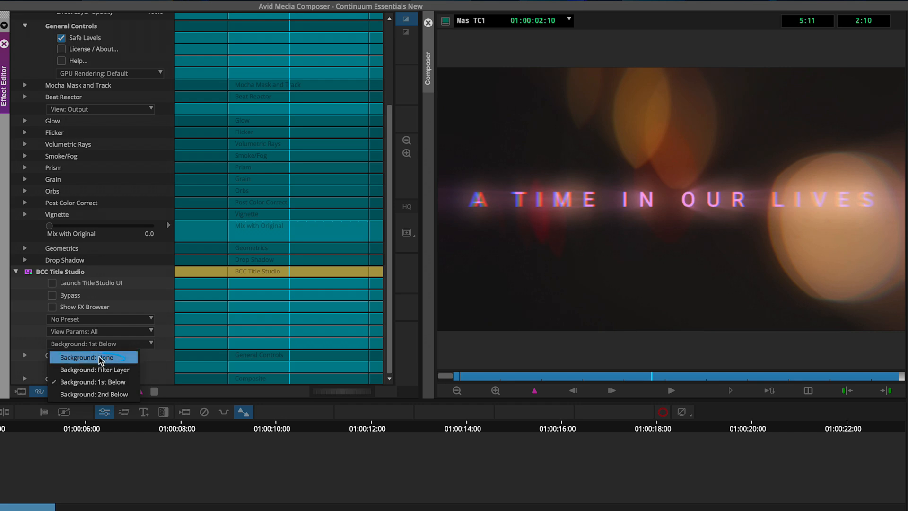
{"action": "left_click", "coordinate": [99, 357]}
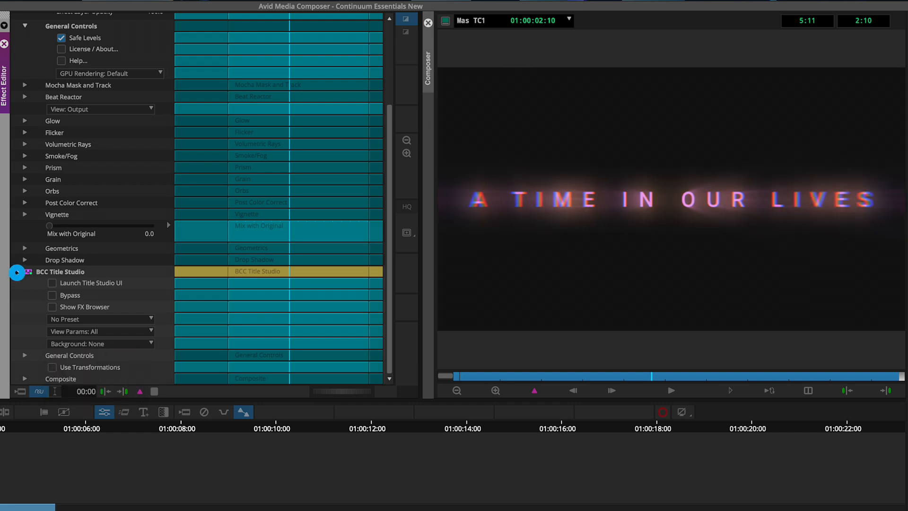
{"action": "left_click", "coordinate": [16, 272]}
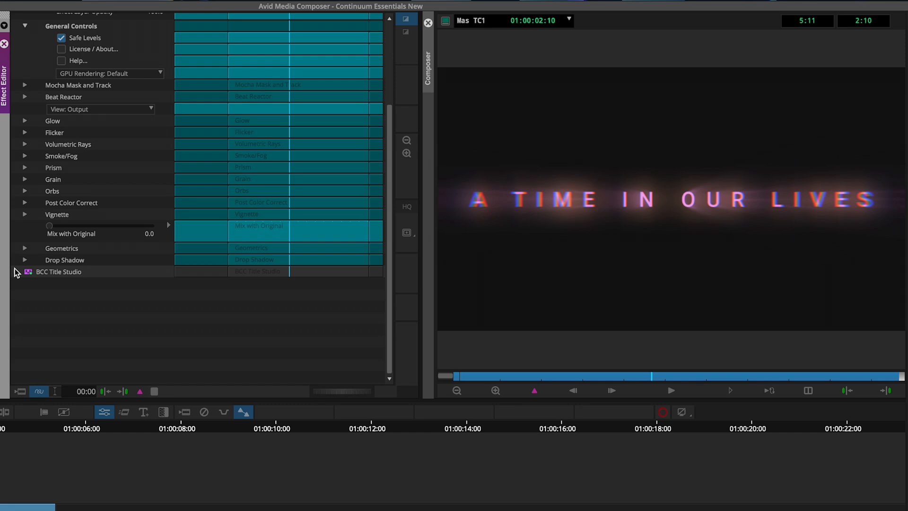
Set the BCC+Atmospheric Glow effect's composite background to 1st Below
{"action": "left_click_drag", "start_coordinate": [388, 234], "coordinate": [375, 148]}
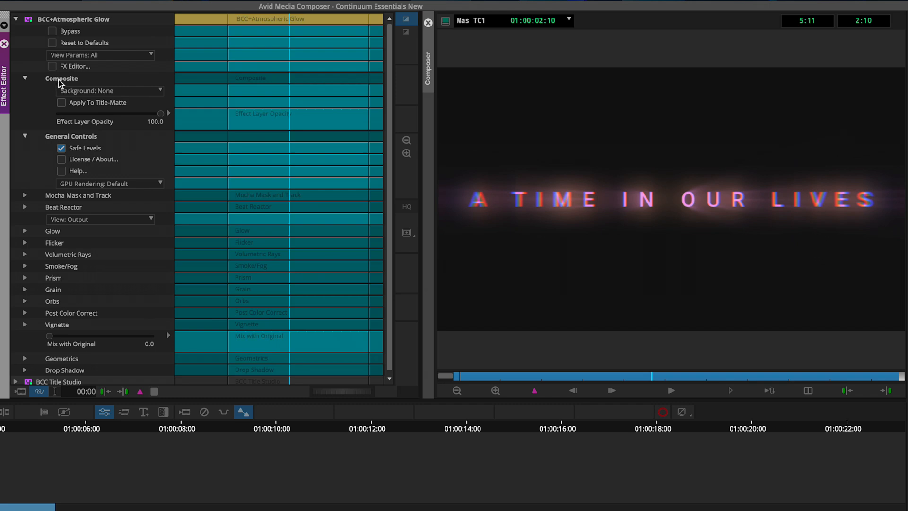
{"action": "left_click", "coordinate": [95, 89]}
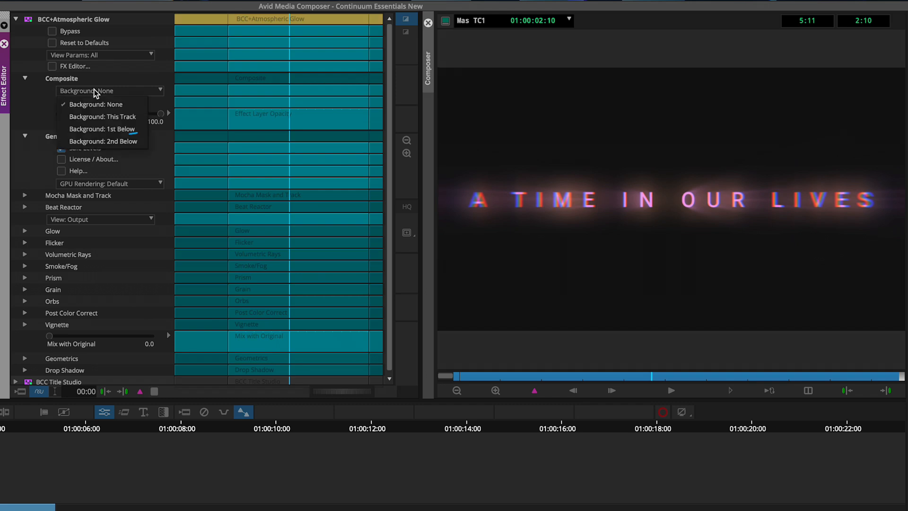
{"action": "left_click", "coordinate": [89, 129]}
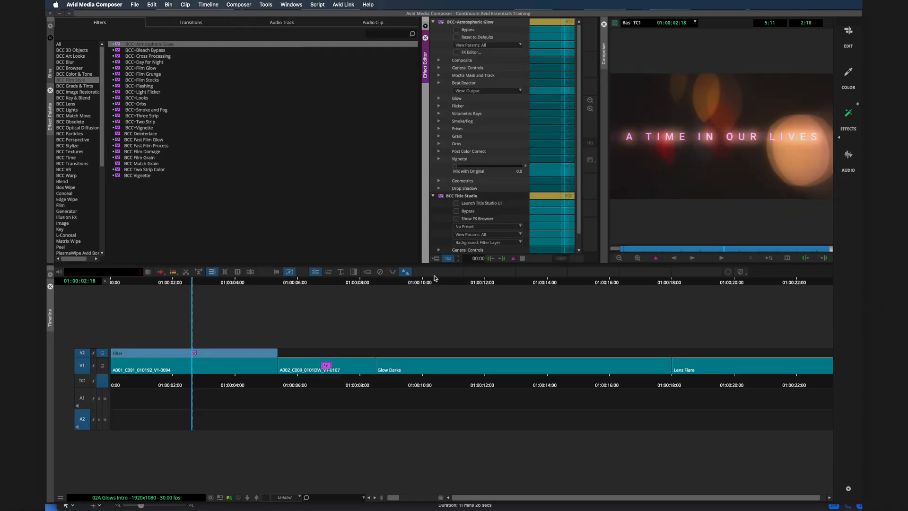
Apply BCC+Glow Darks to the Glow Darks clip on V1, with the playhead at 01:00:10:07, and open its effect parameters
{"action": "left_click", "coordinate": [434, 279]}
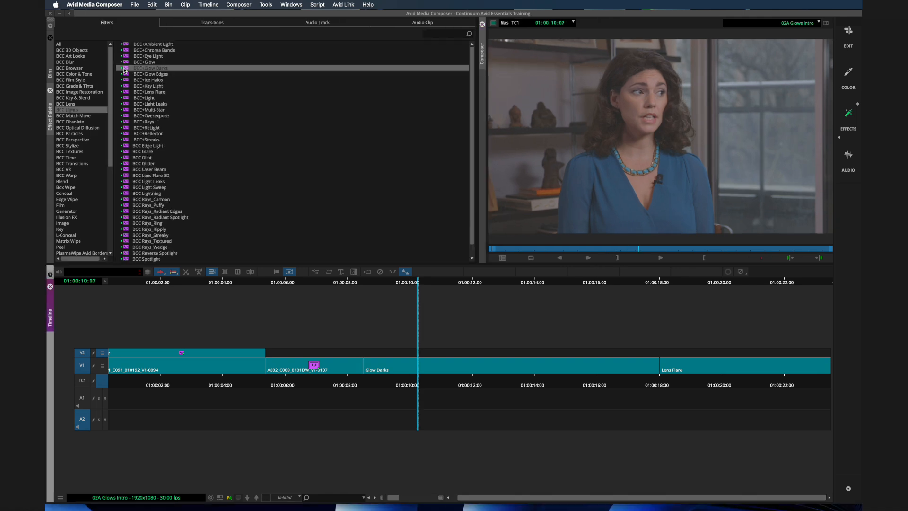
{"action": "left_click_drag", "start_coordinate": [151, 67], "coordinate": [405, 368]}
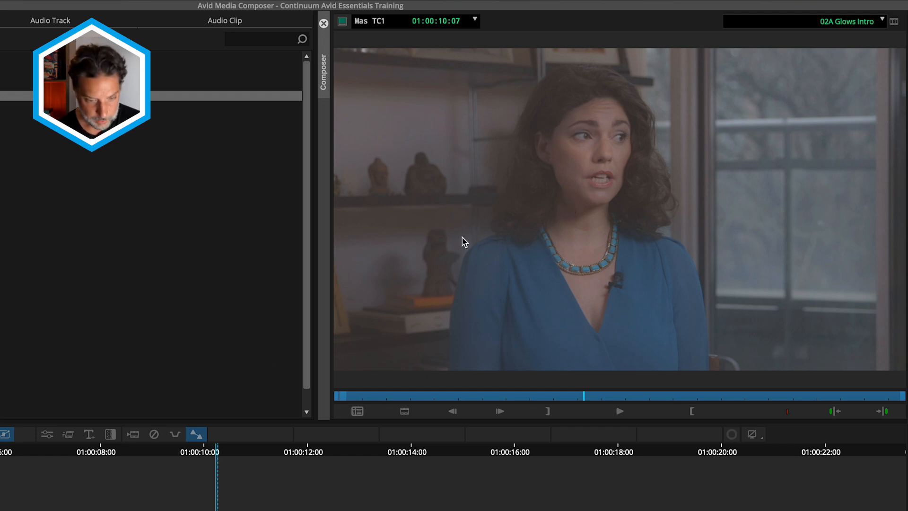
{"action": "left_click", "coordinate": [47, 434]}
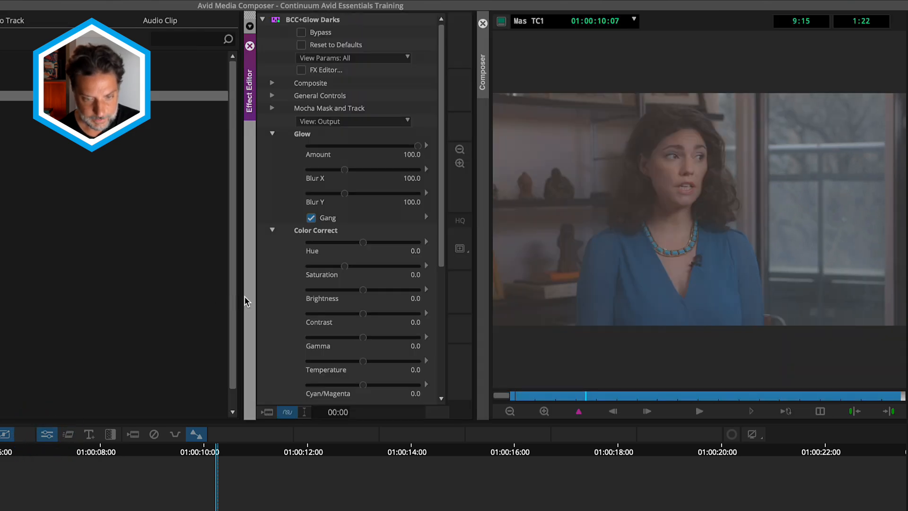
{"action": "left_click_drag", "start_coordinate": [241, 298], "coordinate": [170, 288]}
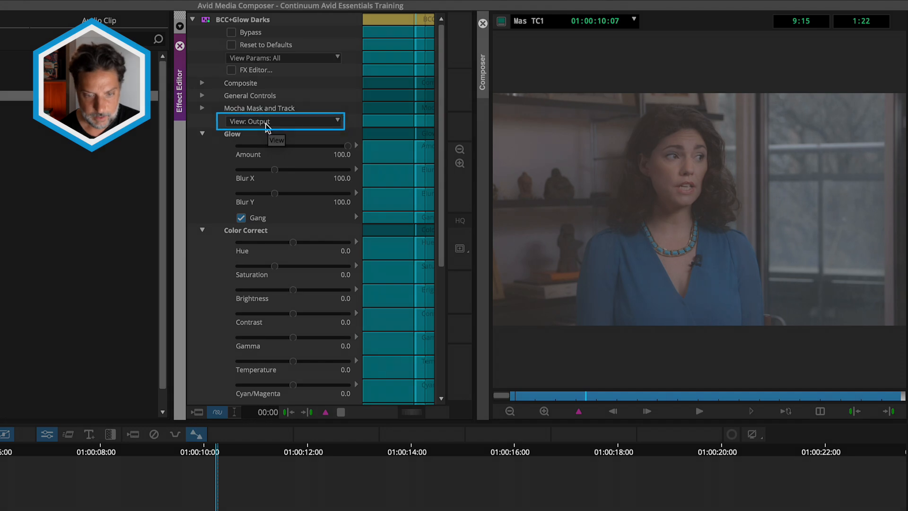
Show the Glow Darks effect's matte in the view and set the matte position to about 71
{"action": "left_click", "coordinate": [266, 125]}
{"action": "left_click", "coordinate": [260, 148]}
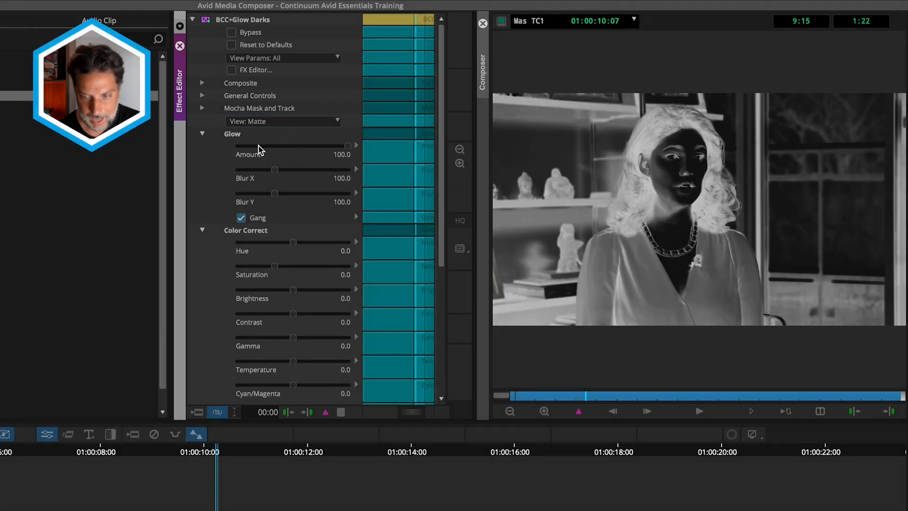
{"action": "scroll", "coordinate": [219, 241], "scroll_direction": "down", "scroll_amount": 5}
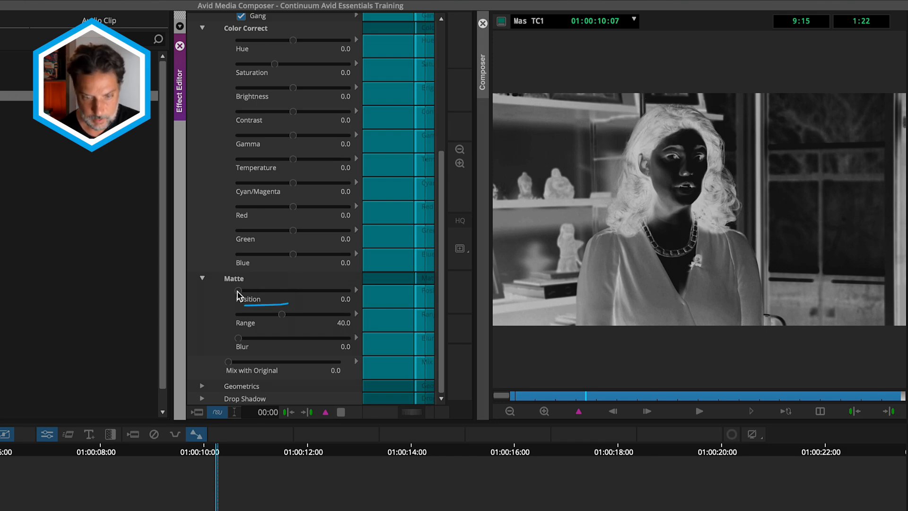
{"action": "left_click_drag", "start_coordinate": [238, 290], "coordinate": [315, 290]}
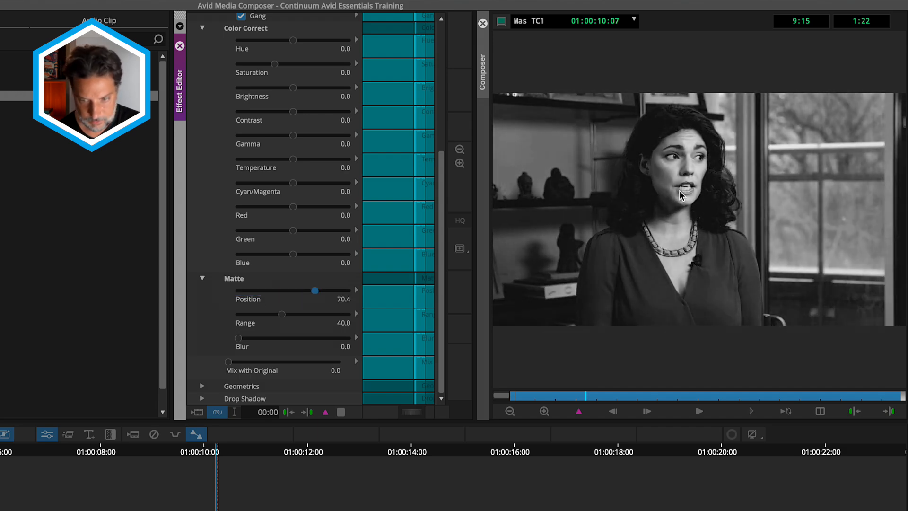
{"action": "left_click_drag", "start_coordinate": [315, 290], "coordinate": [318, 291]}
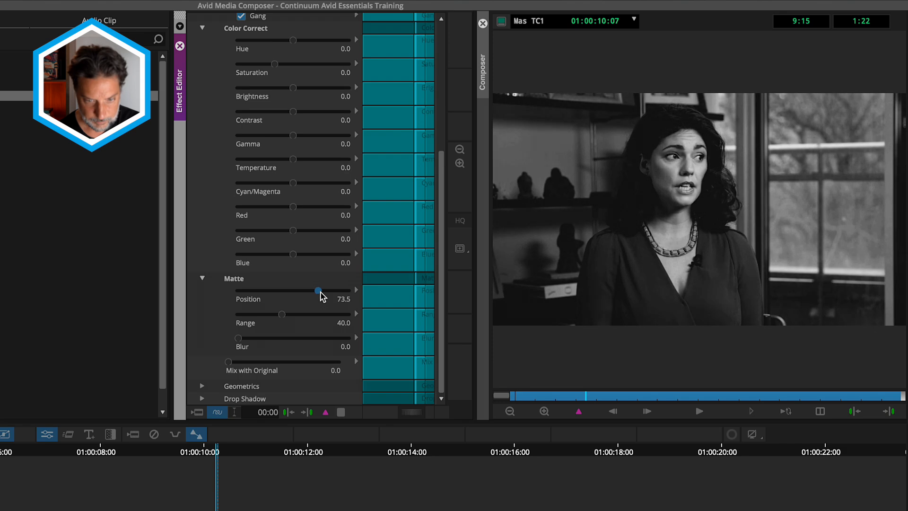
Return the Glow Darks effect's view to Output and bring its matte parameters back into view
{"action": "scroll", "coordinate": [208, 280], "scroll_direction": "up", "scroll_amount": 10}
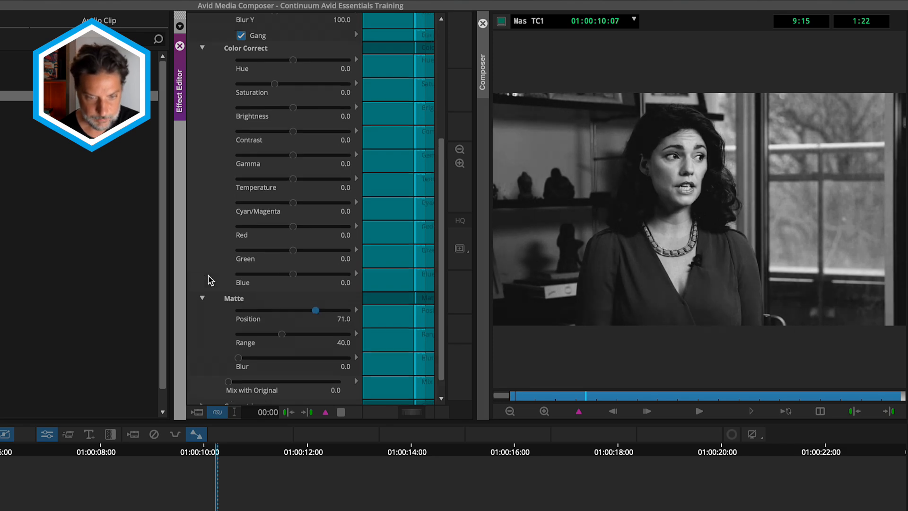
{"action": "left_click", "coordinate": [252, 122]}
{"action": "left_click", "coordinate": [253, 137]}
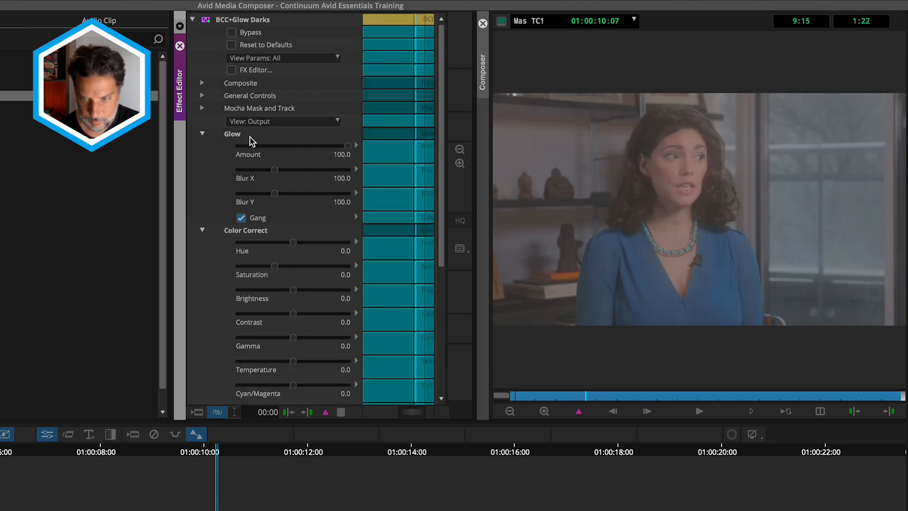
{"action": "scroll", "coordinate": [216, 258], "scroll_direction": "down", "scroll_amount": 5}
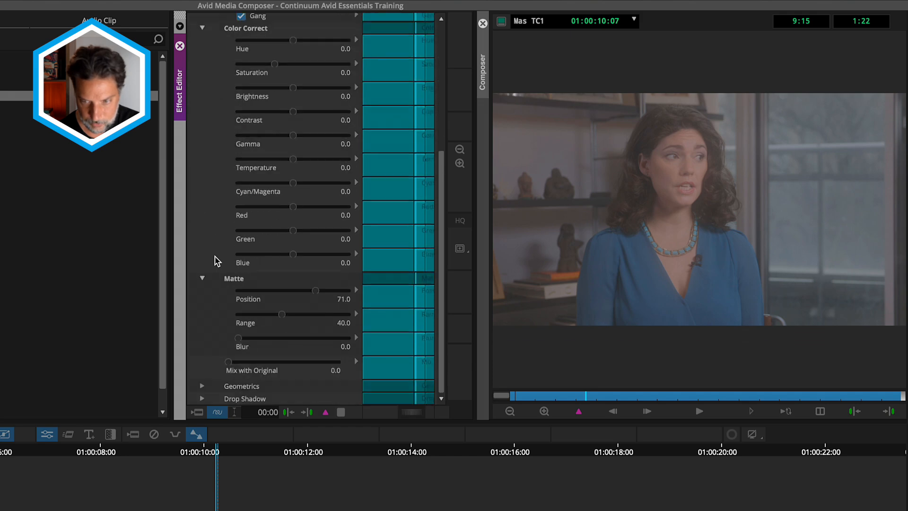
Set the Glow Darks matte range to about 32.1 and blur to about 16.7, checking the Matte view before returning to Output
{"action": "mouse_move", "coordinate": [282, 315]}
{"action": "left_mouse_down"}
{"action": "mouse_move", "coordinate": [303, 316]}
{"action": "mouse_move", "coordinate": [244, 321]}
{"action": "mouse_move", "coordinate": [281, 316]}
{"action": "left_mouse_up"}
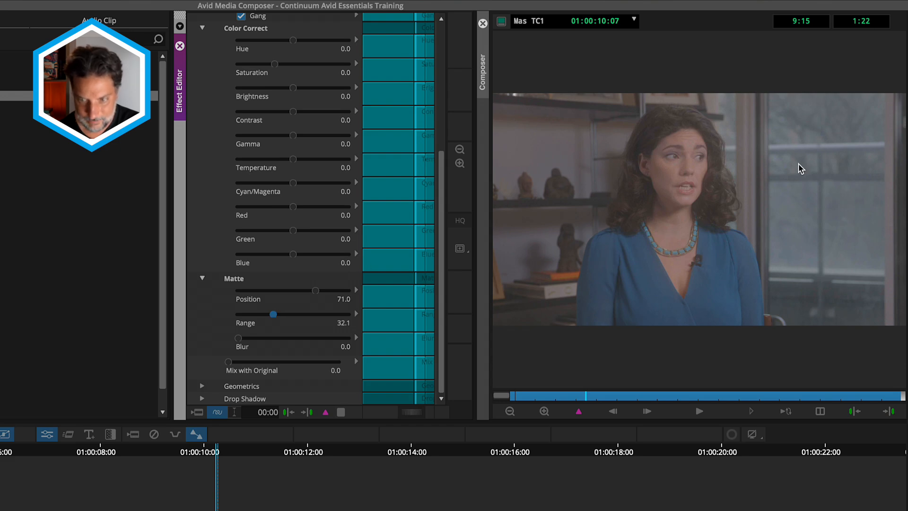
{"action": "mouse_move", "coordinate": [240, 338]}
{"action": "left_mouse_down"}
{"action": "mouse_move", "coordinate": [256, 339]}
{"action": "mouse_move", "coordinate": [232, 340]}
{"action": "mouse_move", "coordinate": [244, 338]}
{"action": "left_mouse_up"}
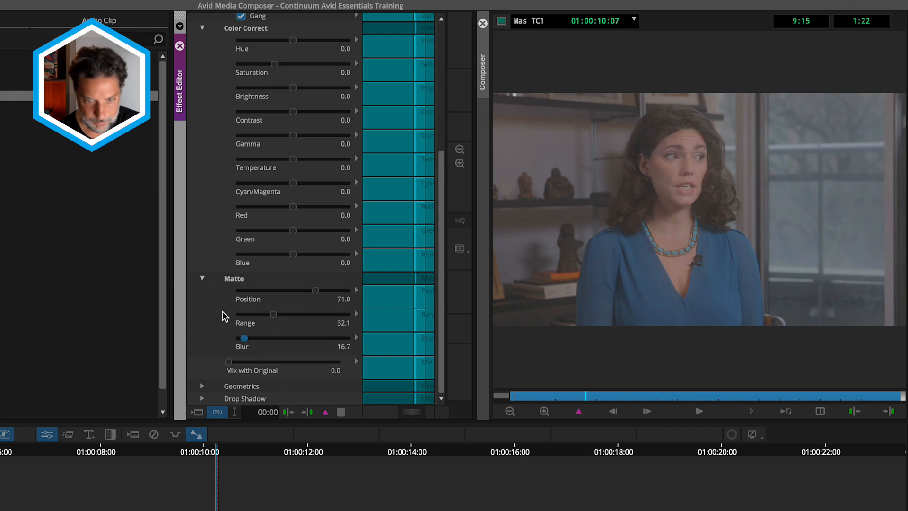
{"action": "scroll", "coordinate": [224, 316], "scroll_direction": "up", "scroll_amount": 2}
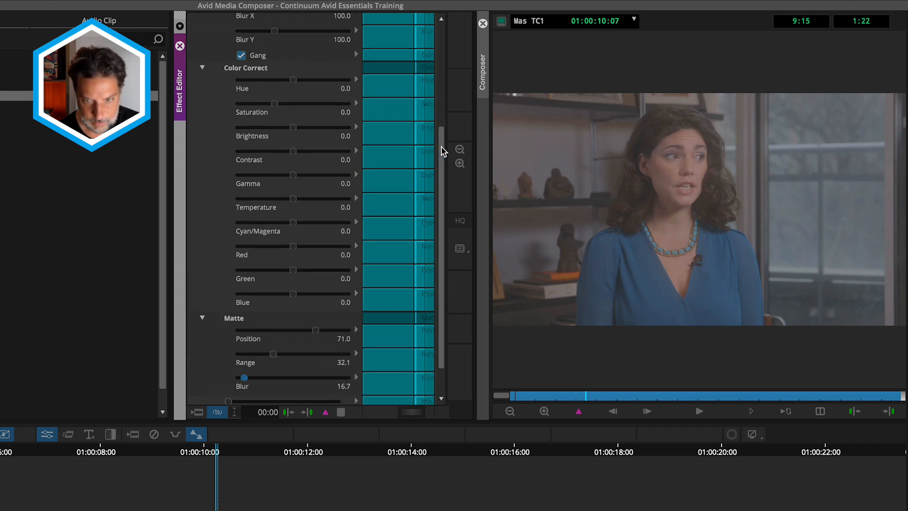
{"action": "left_click_drag", "start_coordinate": [442, 153], "coordinate": [440, 49]}
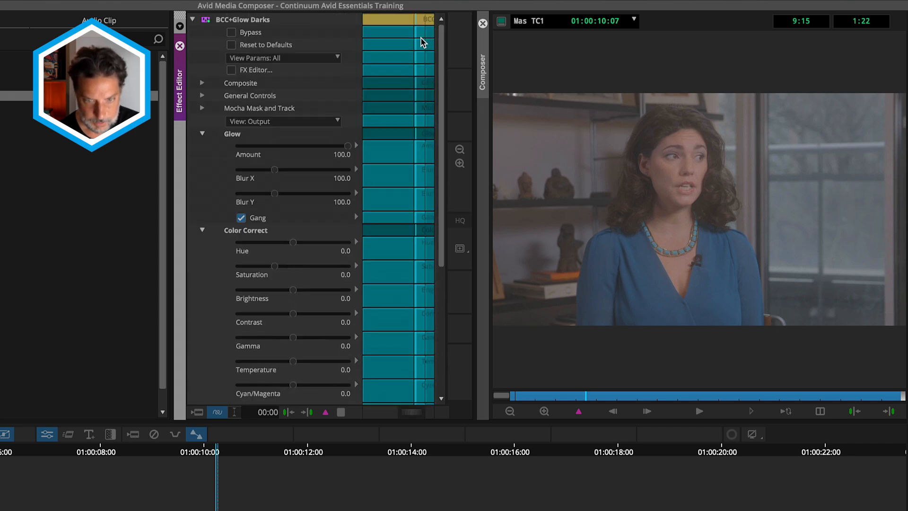
{"action": "left_click", "coordinate": [283, 121]}
{"action": "left_click", "coordinate": [272, 150]}
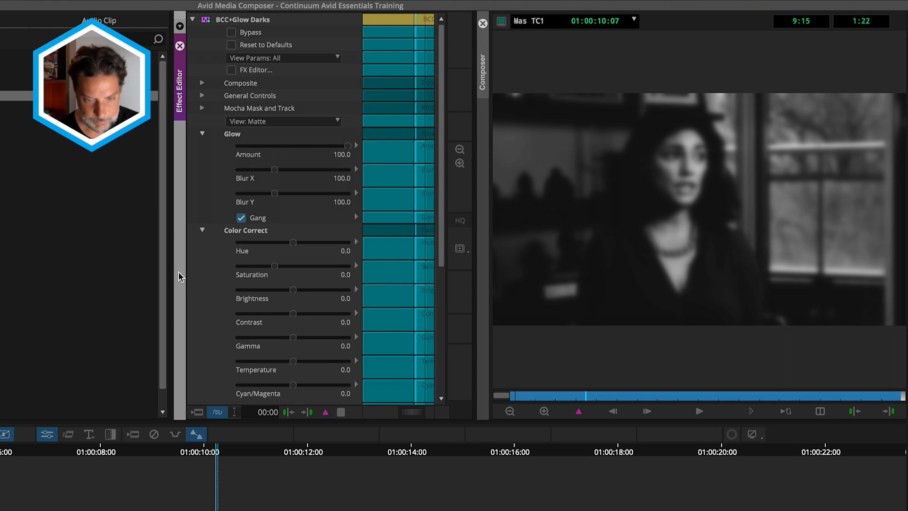
{"action": "left_click", "coordinate": [326, 122]}
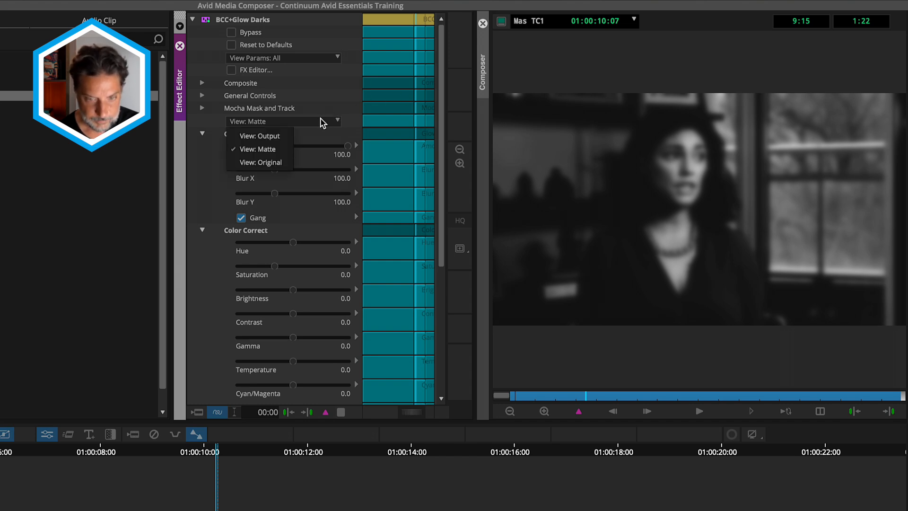
{"action": "left_click", "coordinate": [287, 139]}
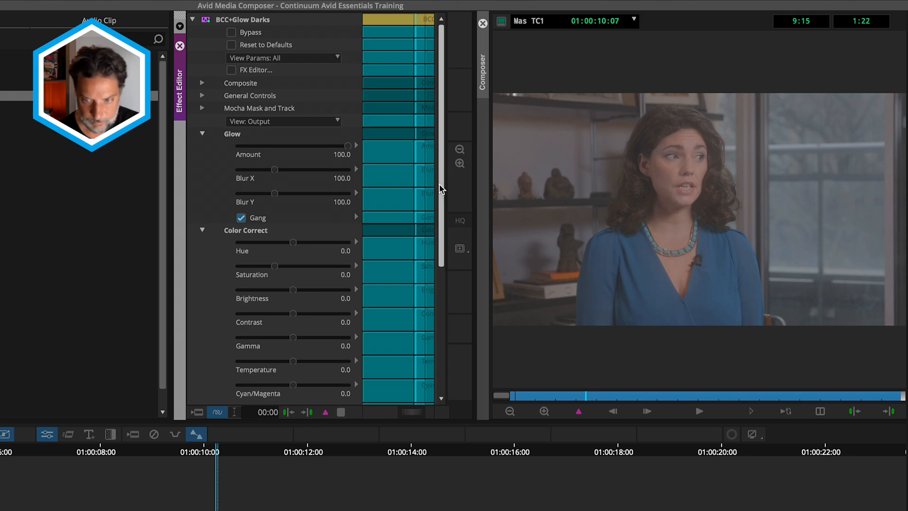
Reduce the Glow Darks matte range to about 27.2 and collapse the Glow and Color Correct parameter groups
{"action": "scroll", "coordinate": [439, 187], "scroll_direction": "down", "scroll_amount": 5}
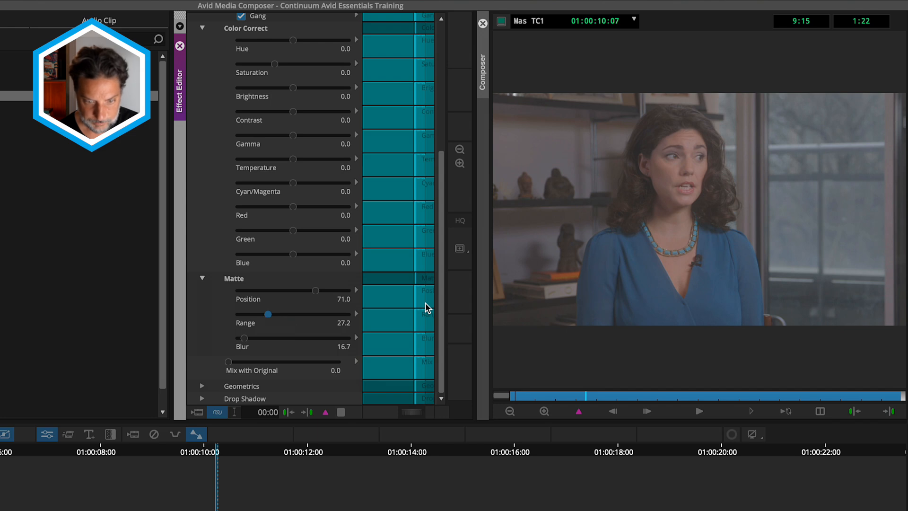
{"action": "left_click_drag", "start_coordinate": [439, 310], "coordinate": [411, 139]}
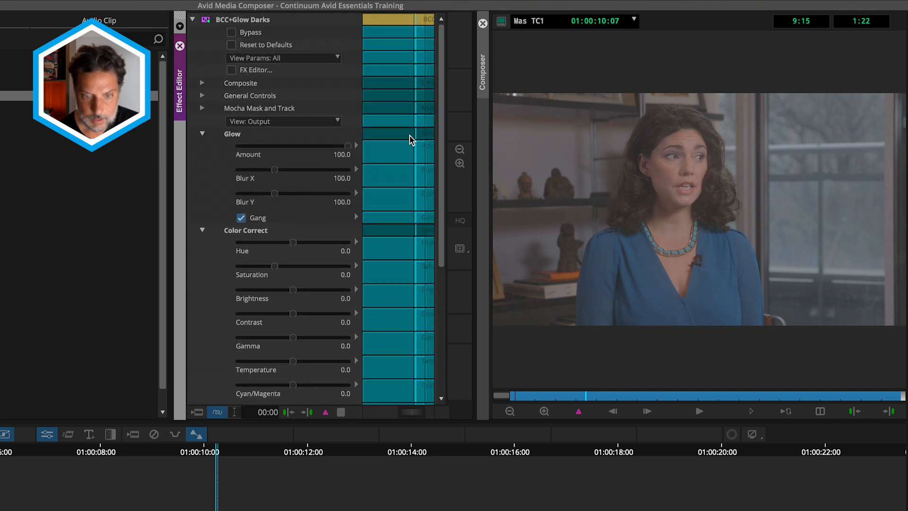
{"action": "left_click", "coordinate": [202, 134]}
{"action": "left_click", "coordinate": [202, 146]}
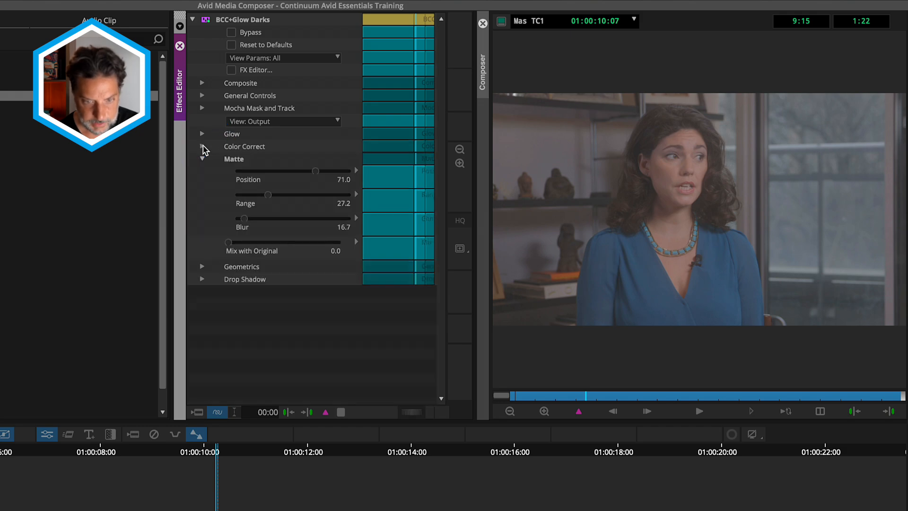
Turn on the Pixel Chooser in the Glow Darks effect's Mocha Mask and Track parameters and briefly preview its mask
{"action": "left_click", "coordinate": [202, 110]}
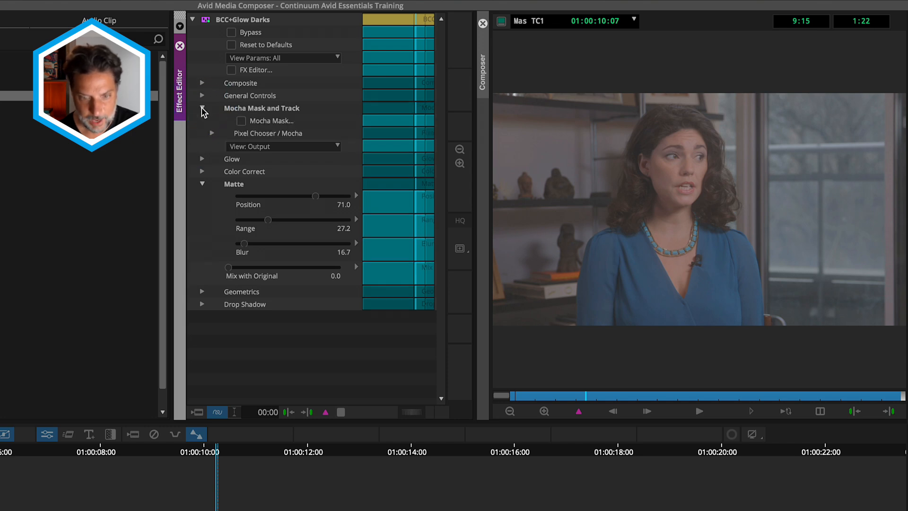
{"action": "left_click", "coordinate": [211, 135]}
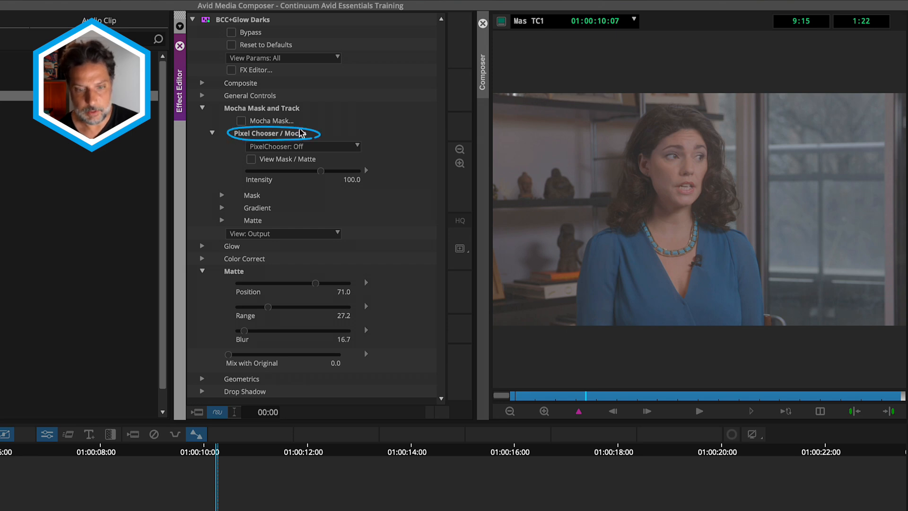
{"action": "left_click", "coordinate": [293, 146]}
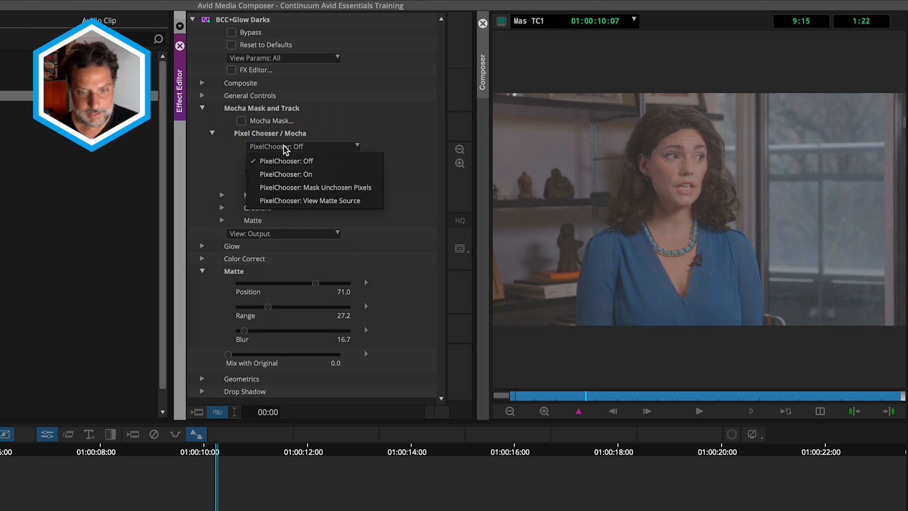
{"action": "left_click", "coordinate": [290, 172]}
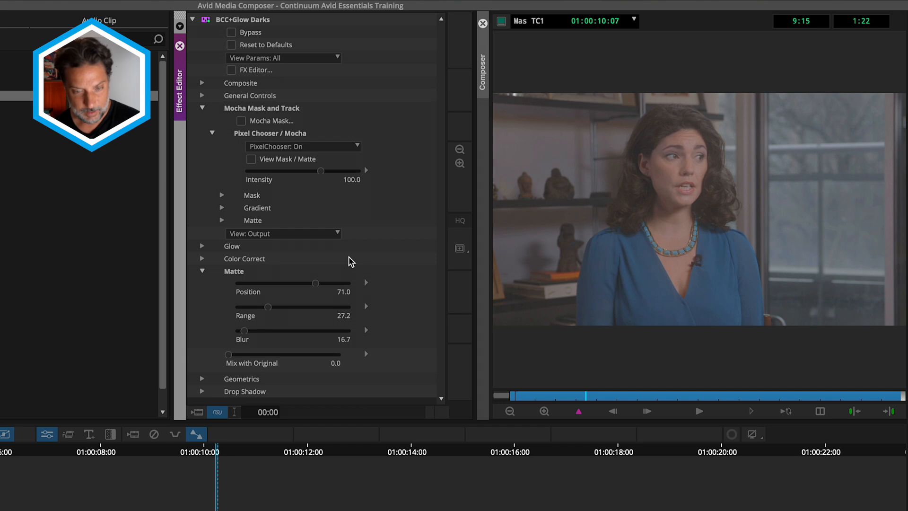
{"action": "left_click", "coordinate": [252, 159]}
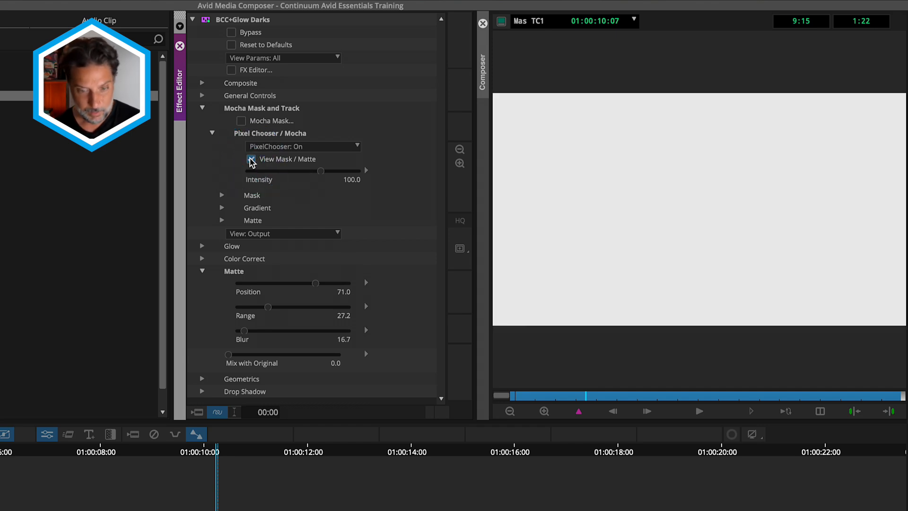
{"action": "left_click", "coordinate": [251, 160]}
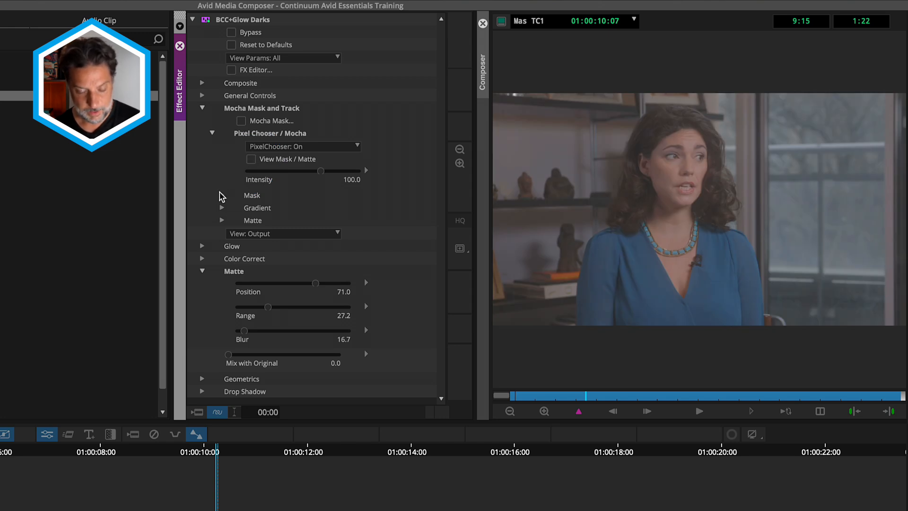
Set the Pixel Chooser's matte channel to Red and show its mask/matte in the viewer
{"action": "left_click", "coordinate": [221, 220]}
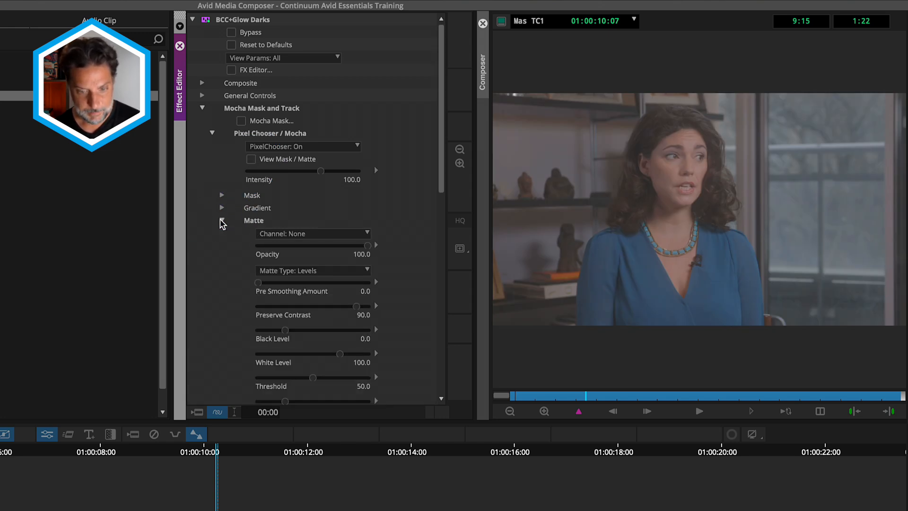
{"action": "left_click", "coordinate": [297, 235]}
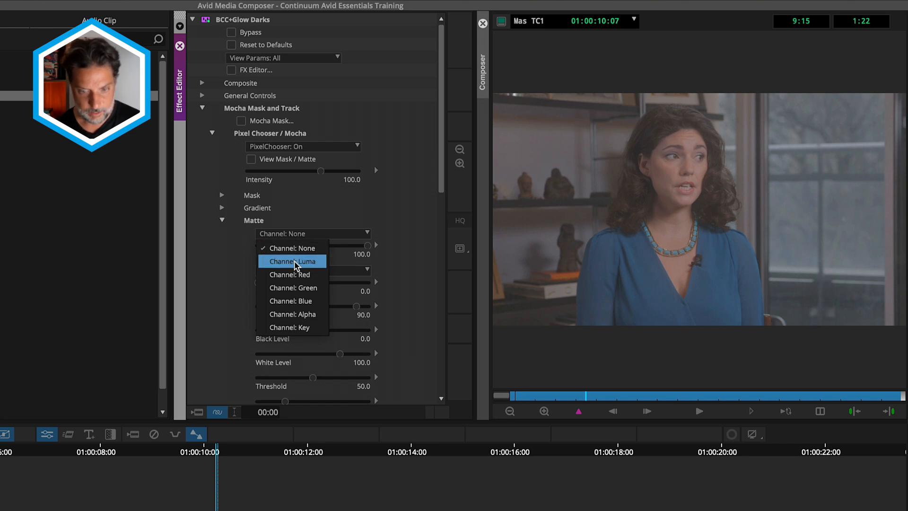
{"action": "left_click", "coordinate": [294, 273]}
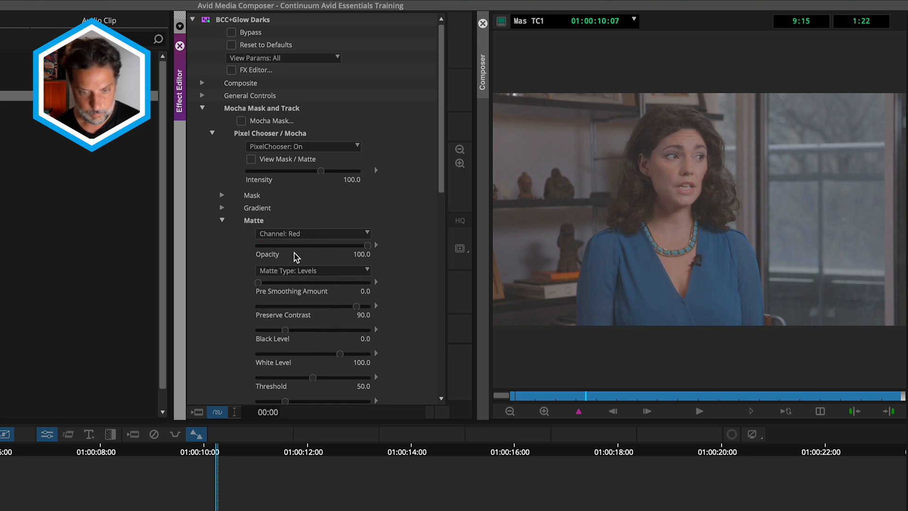
{"action": "left_click", "coordinate": [251, 160]}
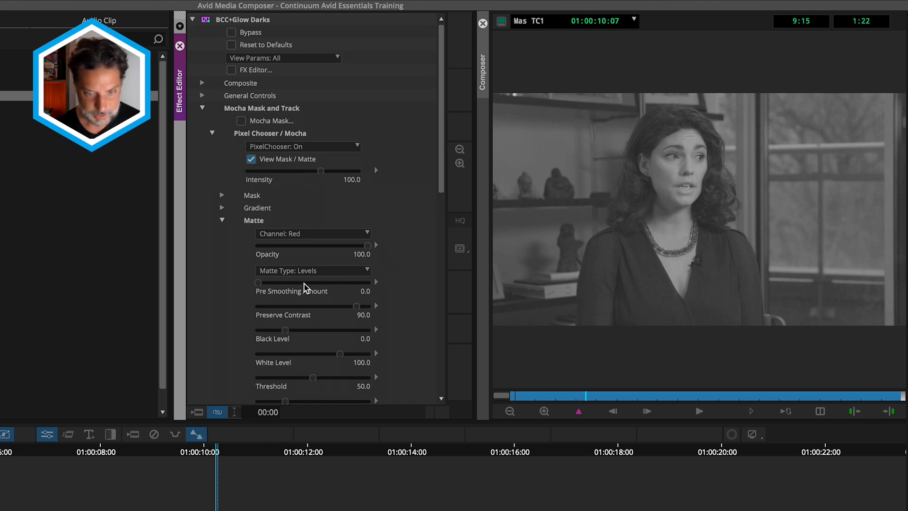
Add a Circle mask to the Pixel Chooser around the woman's head, scaled to about 69.1 and centred at X -53, Y -79
{"action": "left_click", "coordinate": [221, 195]}
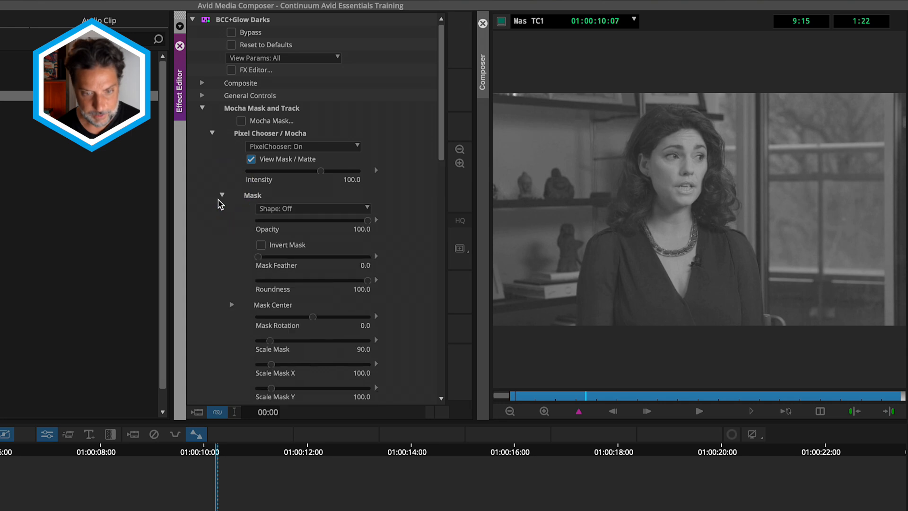
{"action": "left_click", "coordinate": [321, 209]}
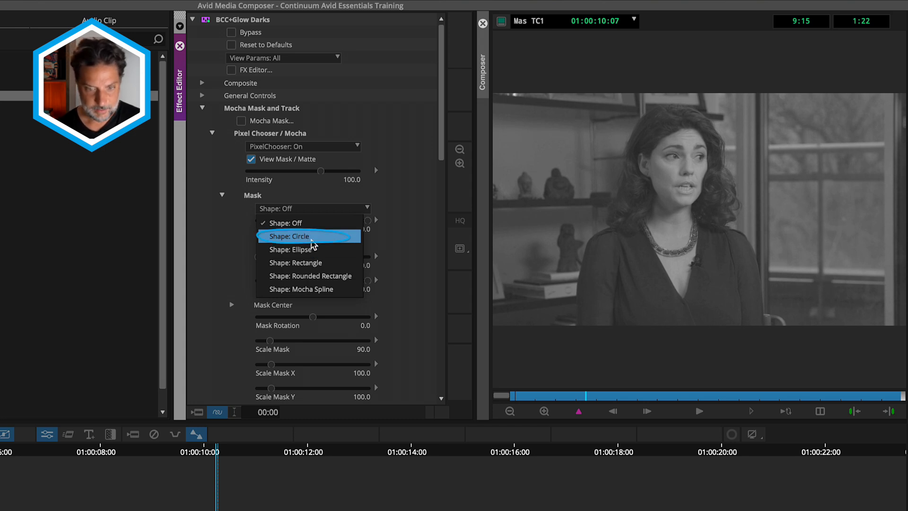
{"action": "left_click", "coordinate": [310, 236]}
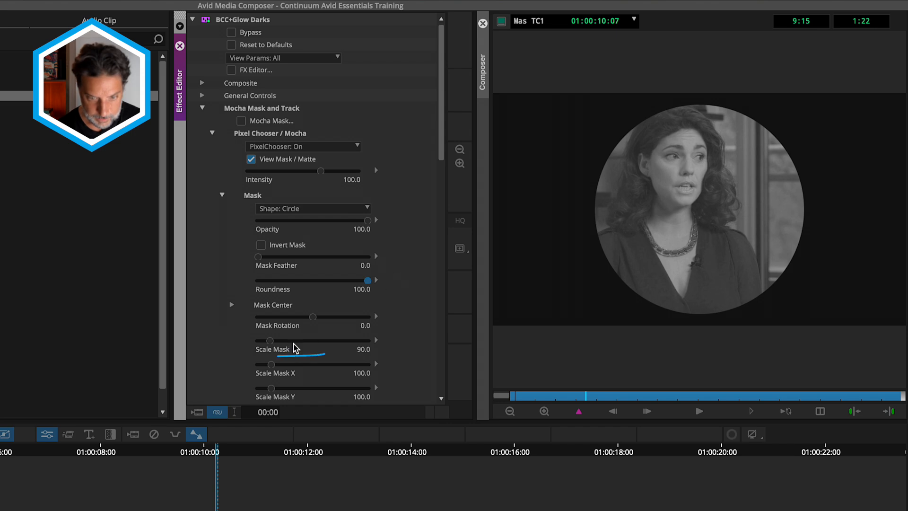
{"action": "left_click_drag", "start_coordinate": [271, 341], "coordinate": [267, 341]}
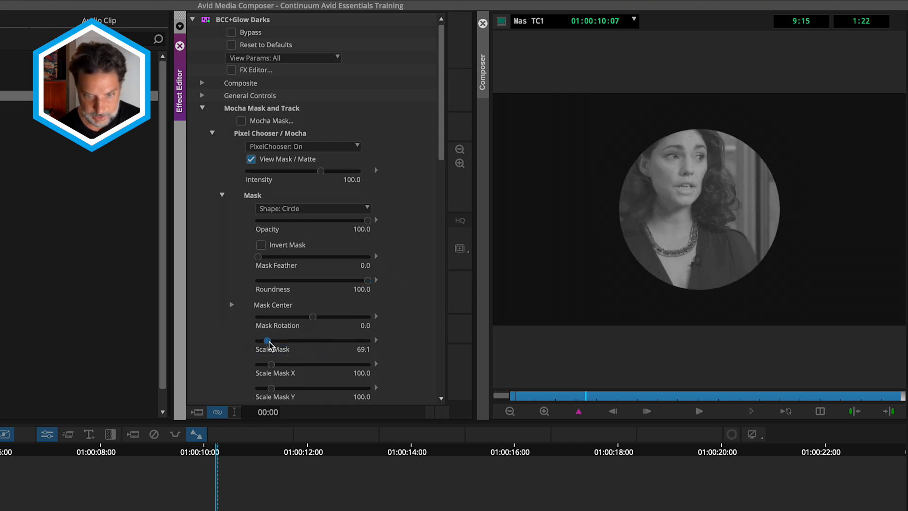
{"action": "left_click", "coordinate": [231, 304]}
{"action": "mouse_move", "coordinate": [322, 316]}
{"action": "left_mouse_down"}
{"action": "mouse_move", "coordinate": [331, 317]}
{"action": "mouse_move", "coordinate": [316, 318]}
{"action": "mouse_move", "coordinate": [320, 335]}
{"action": "left_mouse_up"}
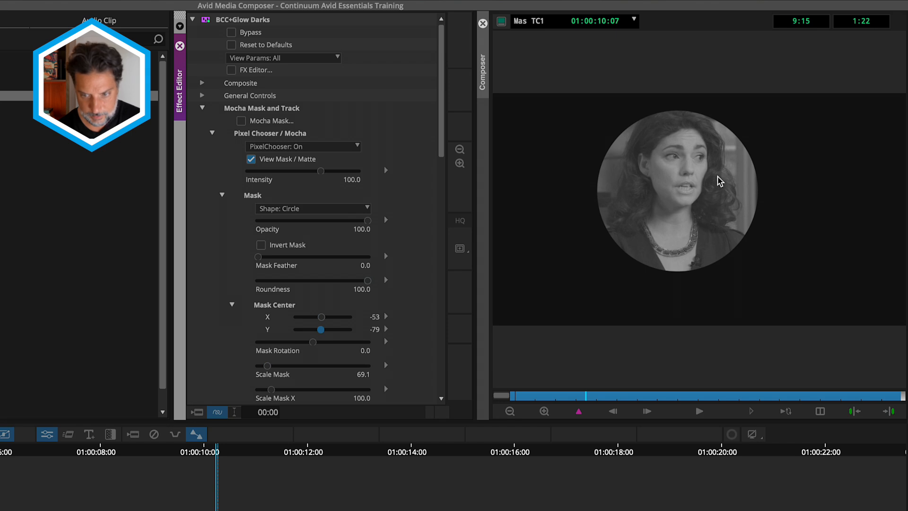
Move the playhead to 01:00:15:05, reopen the Glow Darks parameters and turn off View Mask / Matte
{"action": "left_click_drag", "start_coordinate": [432, 452], "coordinate": [472, 478]}
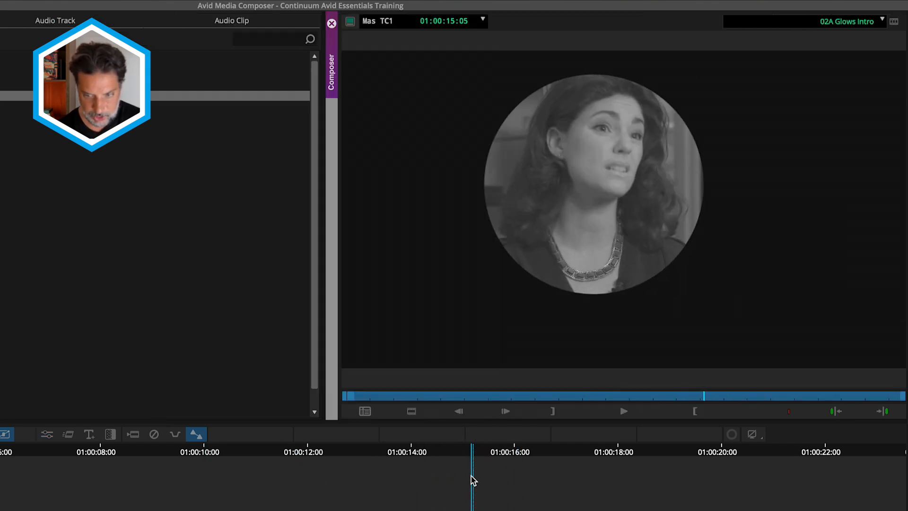
{"action": "left_click", "coordinate": [48, 434]}
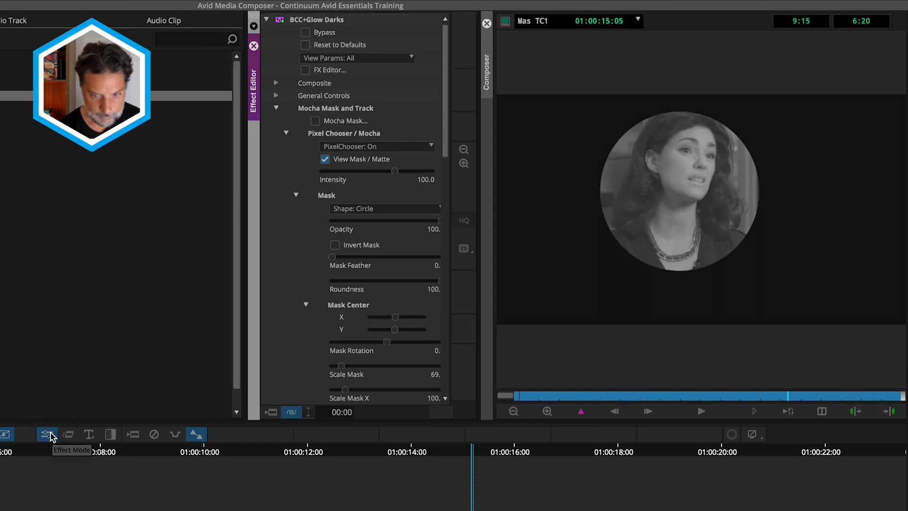
{"action": "left_click", "coordinate": [325, 159]}
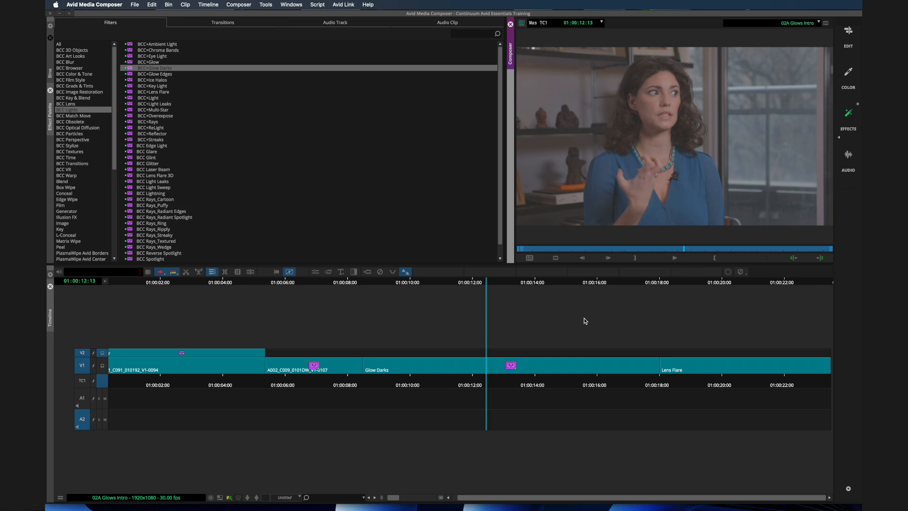
Place the playhead at 01:00:20:25 and apply BCC+Lens Flare to the Lens Flare clip on V1
{"action": "left_click_drag", "start_coordinate": [717, 282], "coordinate": [749, 289]}
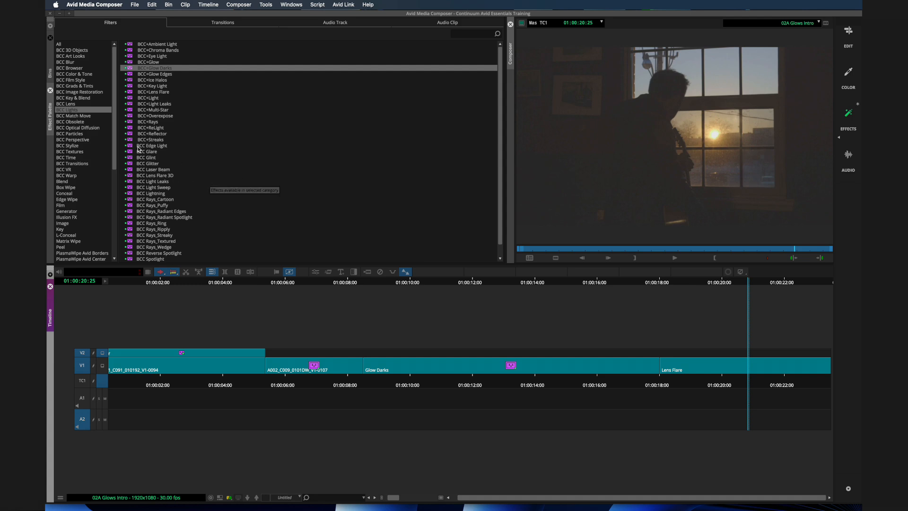
{"action": "left_click", "coordinate": [130, 93]}
{"action": "left_click", "coordinate": [131, 93]}
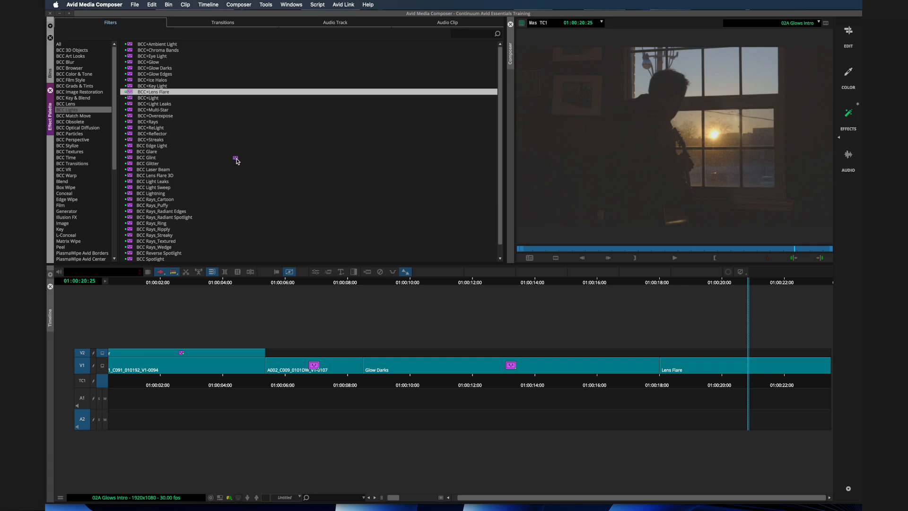
{"action": "left_click_drag", "start_coordinate": [286, 204], "coordinate": [713, 368]}
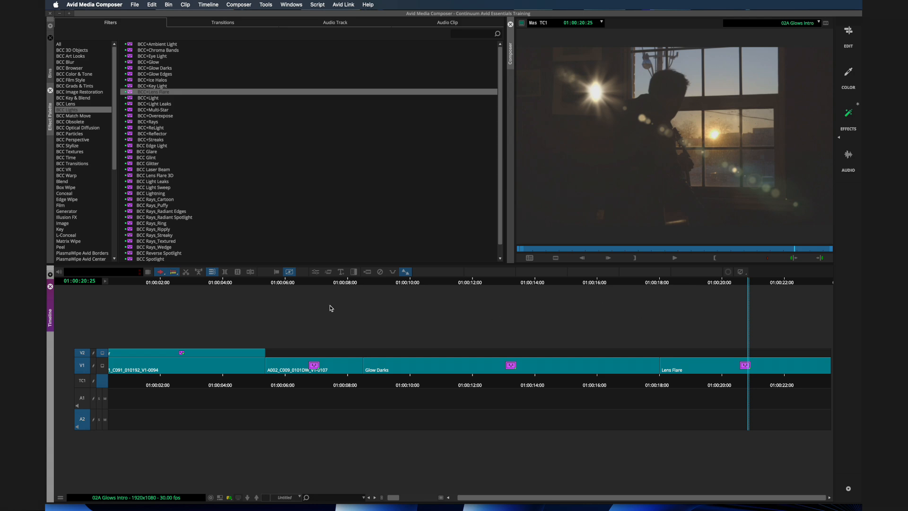
Open the Lens Flare effect in the FX Editor and move the flare onto the sun, at position about 62.59, 50.14
{"action": "left_click", "coordinate": [315, 272]}
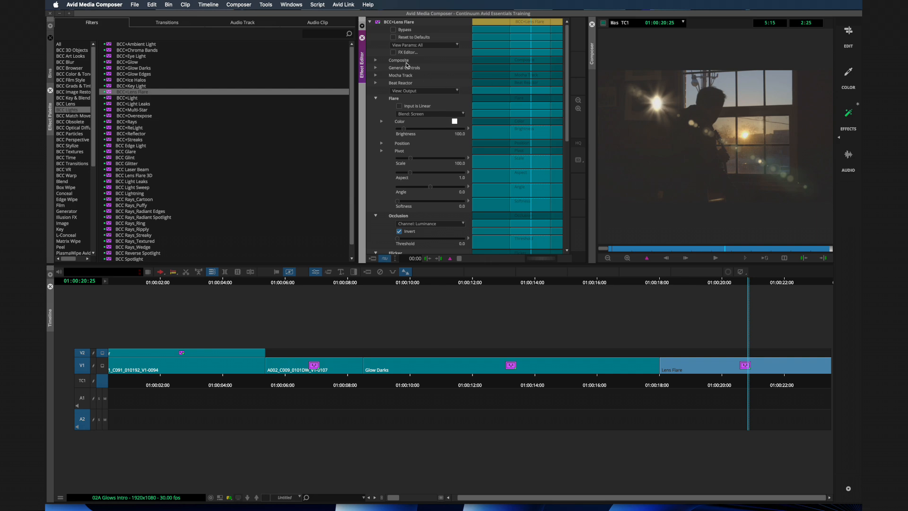
{"action": "left_click", "coordinate": [394, 53]}
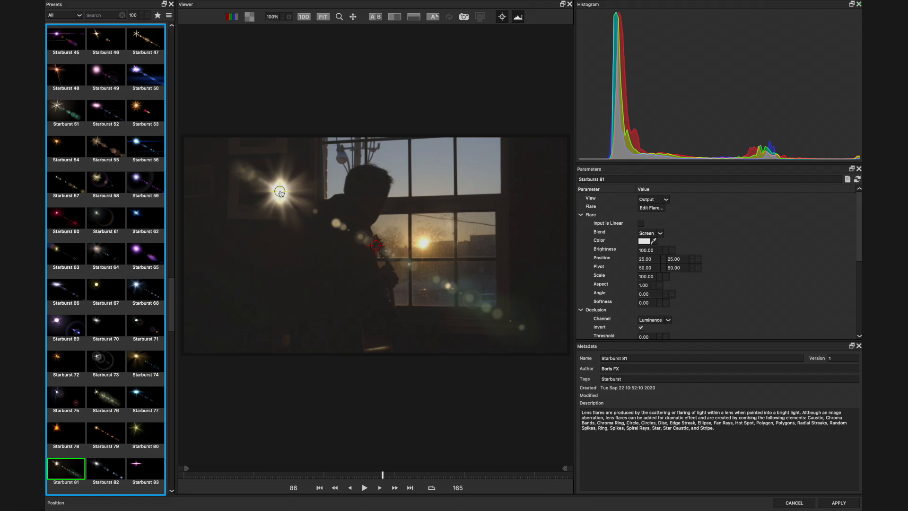
{"action": "left_click_drag", "start_coordinate": [280, 191], "coordinate": [424, 245]}
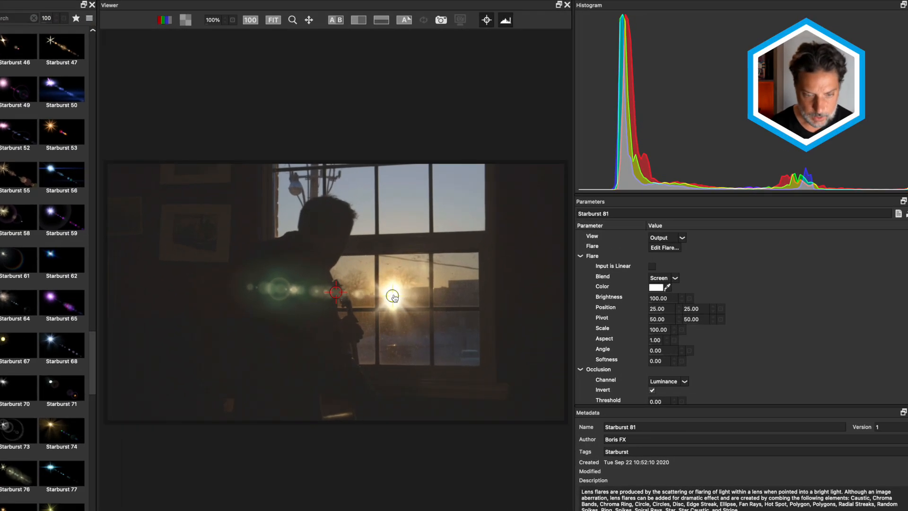
{"action": "left_click_drag", "start_coordinate": [393, 297], "coordinate": [393, 293]}
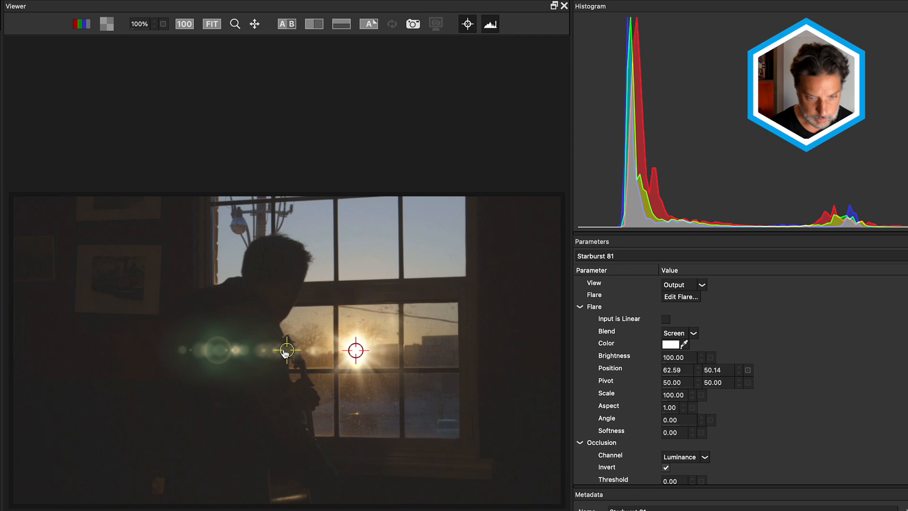
Move the Starburst 81 flare's pivot to about 44.18, 66.08, then try the Anamorphic 4 preset instead
{"action": "mouse_move", "coordinate": [285, 354]}
{"action": "left_mouse_down"}
{"action": "mouse_move", "coordinate": [239, 373]}
{"action": "mouse_move", "coordinate": [278, 379]}
{"action": "mouse_move", "coordinate": [191, 377]}
{"action": "mouse_move", "coordinate": [314, 440]}
{"action": "mouse_move", "coordinate": [208, 449]}
{"action": "mouse_move", "coordinate": [181, 221]}
{"action": "mouse_move", "coordinate": [190, 358]}
{"action": "mouse_move", "coordinate": [263, 402]}
{"action": "mouse_move", "coordinate": [255, 399]}
{"action": "left_mouse_up"}
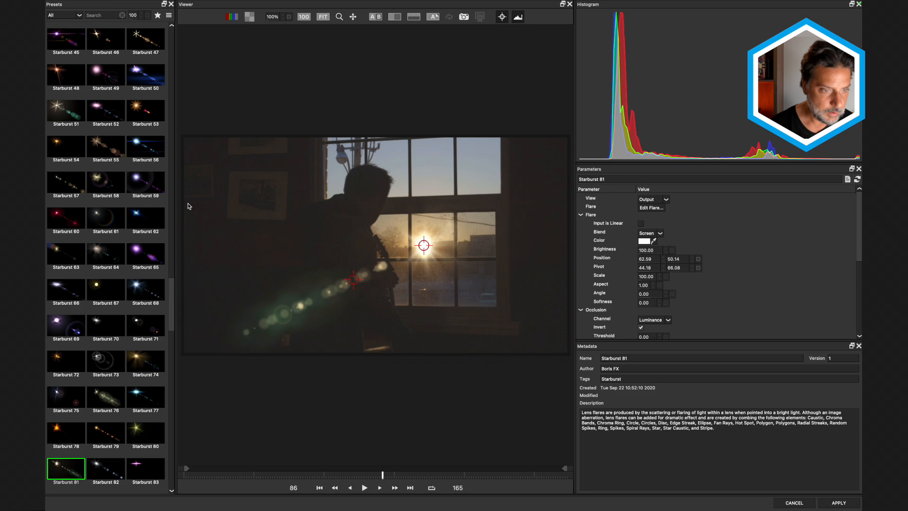
{"action": "scroll", "coordinate": [105, 203], "scroll_direction": "up", "scroll_amount": 15}
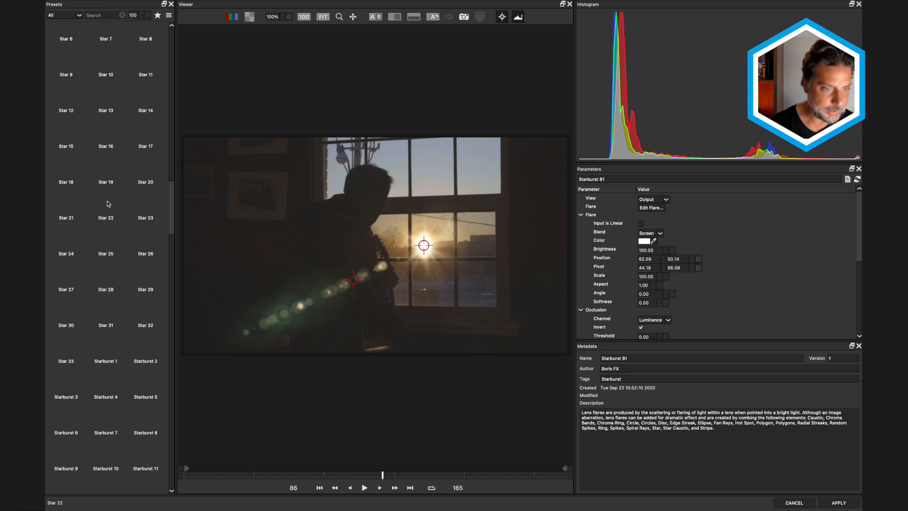
{"action": "left_click", "coordinate": [73, 64]}
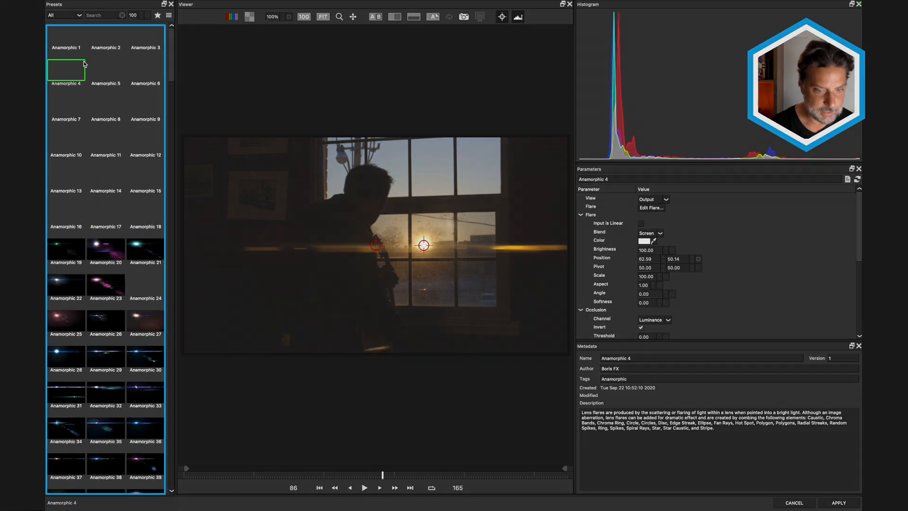
Filter the flare presets to the Sun category, load Big Sun 4 after trying Big Sun 5, and set View to Output
{"action": "left_click", "coordinate": [79, 15]}
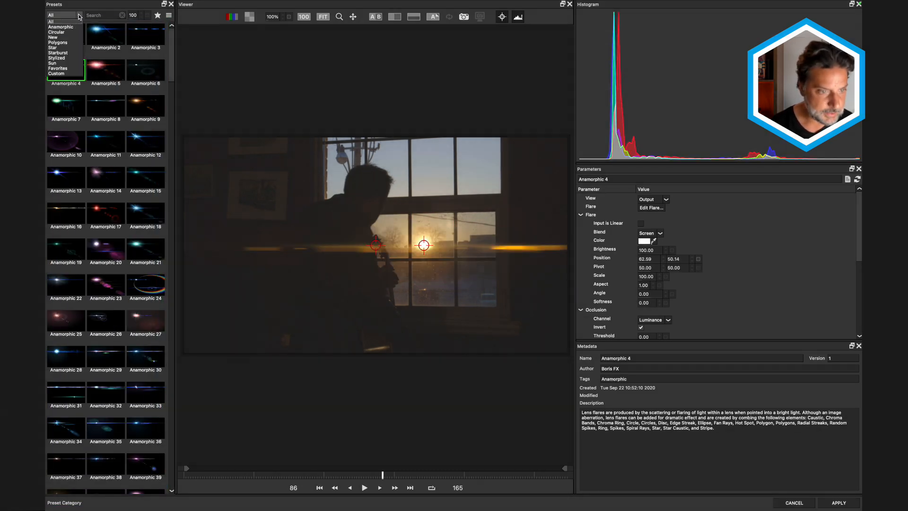
{"action": "left_click", "coordinate": [58, 63]}
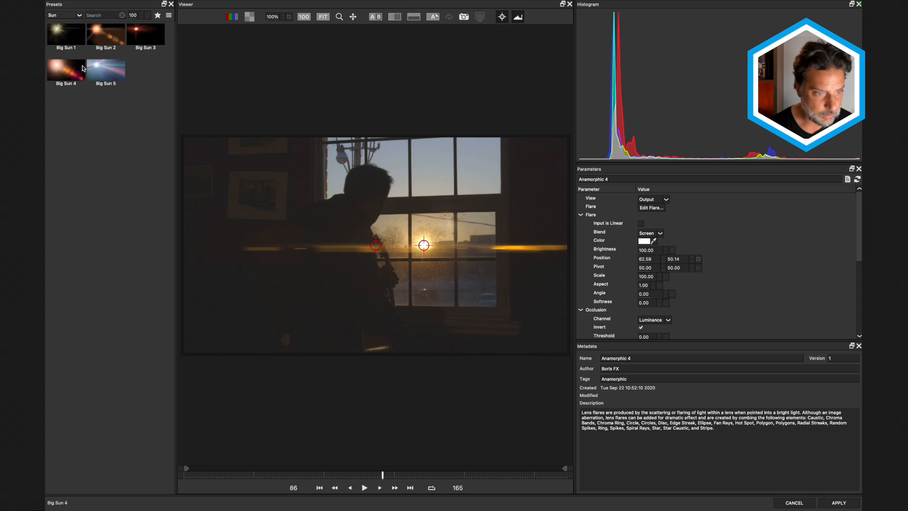
{"action": "left_click", "coordinate": [67, 78]}
{"action": "left_click", "coordinate": [115, 76]}
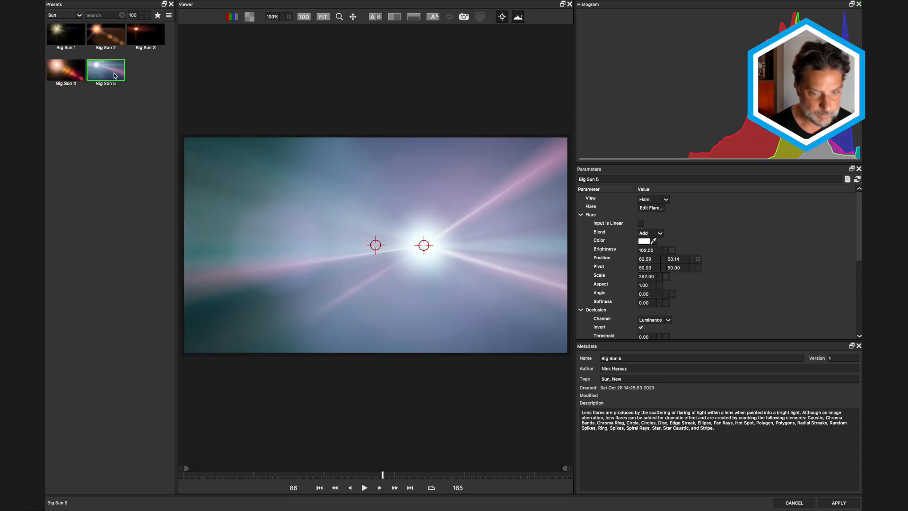
{"action": "left_click", "coordinate": [66, 73]}
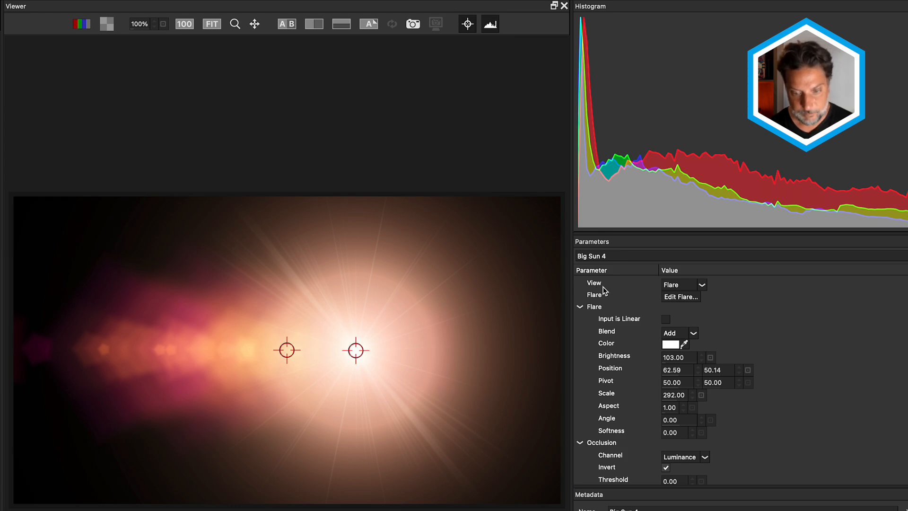
{"action": "left_click", "coordinate": [703, 285]}
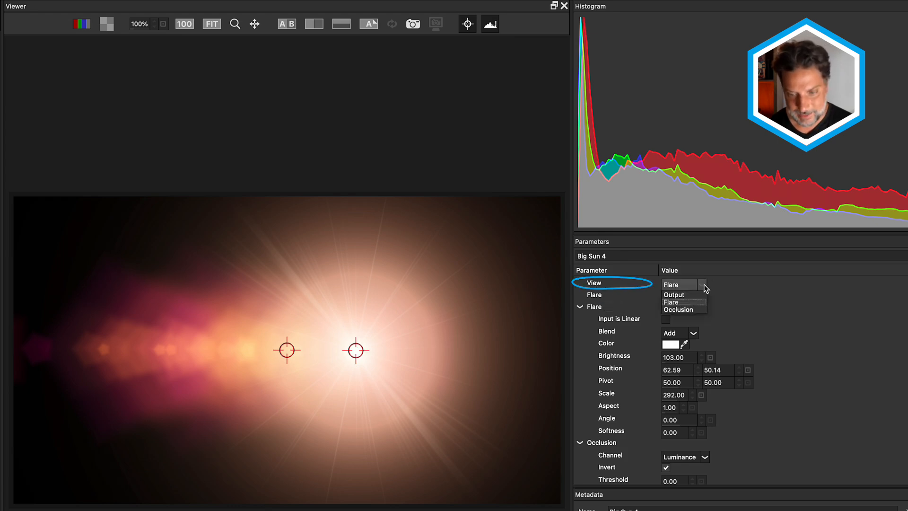
{"action": "left_click", "coordinate": [691, 294]}
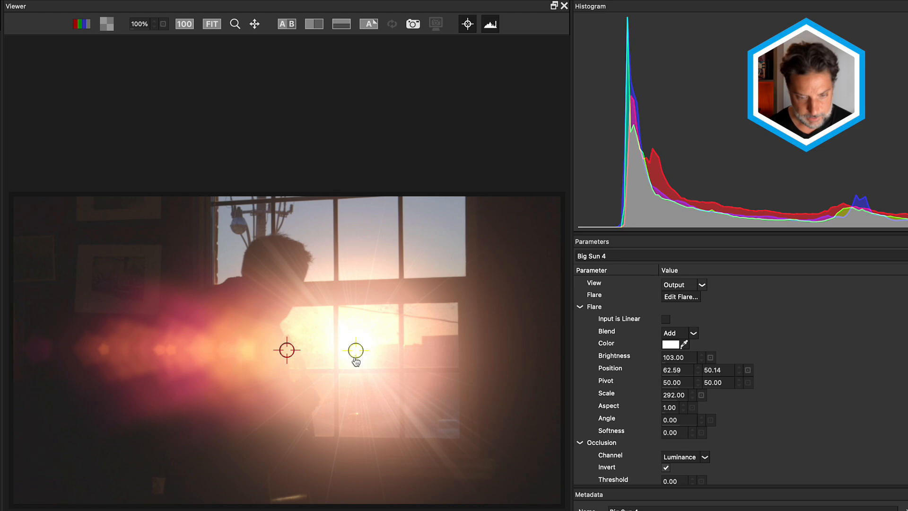
Adjust the sun flare to position about 62.80, 49.40, pivot about 54.78, 54.07 and brightness 65
{"action": "left_click_drag", "start_coordinate": [356, 361], "coordinate": [358, 359]}
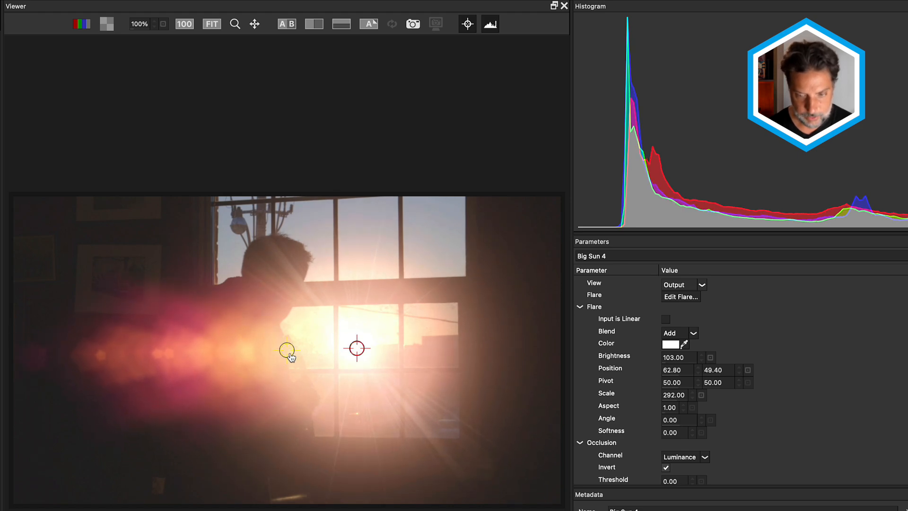
{"action": "left_click_drag", "start_coordinate": [668, 358], "coordinate": [653, 359]}
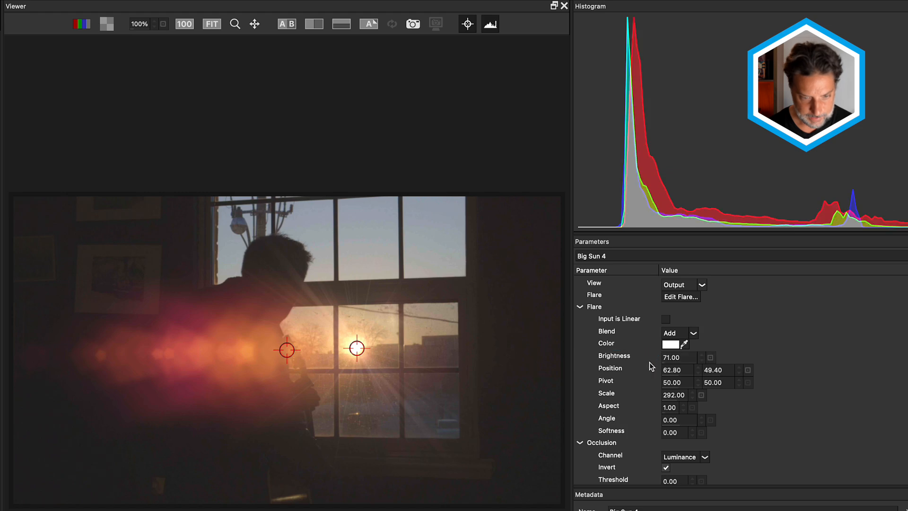
{"action": "left_click_drag", "start_coordinate": [286, 350], "coordinate": [286, 356]}
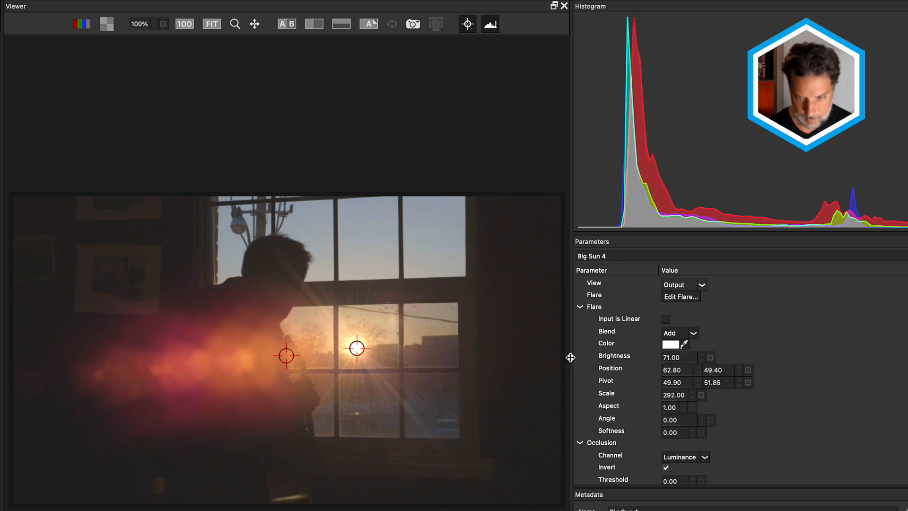
{"action": "mouse_move", "coordinate": [670, 358]}
{"action": "left_mouse_down"}
{"action": "mouse_move", "coordinate": [655, 360]}
{"action": "mouse_move", "coordinate": [662, 363]}
{"action": "left_mouse_up"}
{"action": "scroll", "coordinate": [601, 378], "scroll_direction": "down", "scroll_amount": 4}
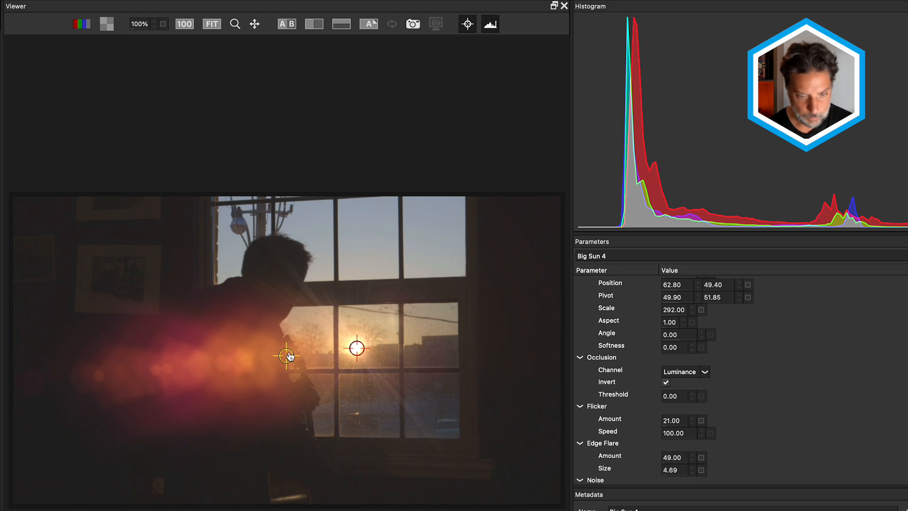
{"action": "left_click_drag", "start_coordinate": [289, 356], "coordinate": [313, 362]}
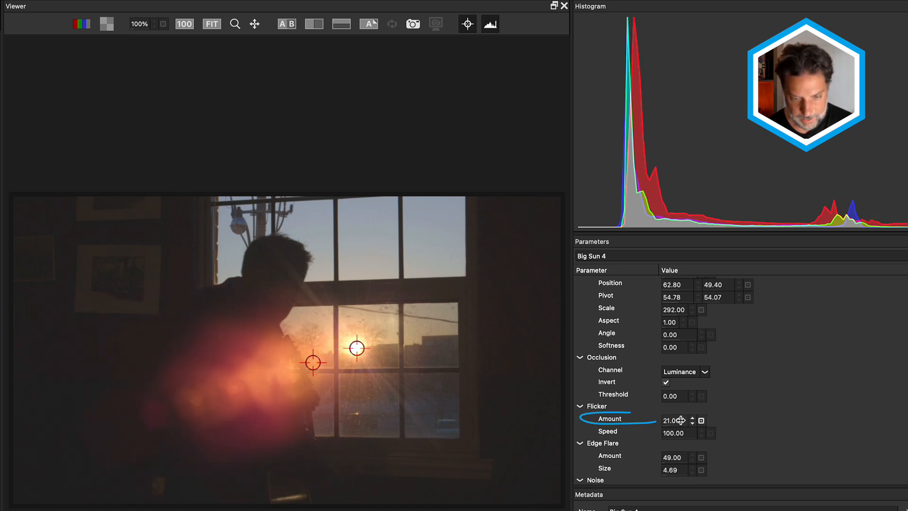
{"action": "left_click_drag", "start_coordinate": [680, 420], "coordinate": [682, 420]}
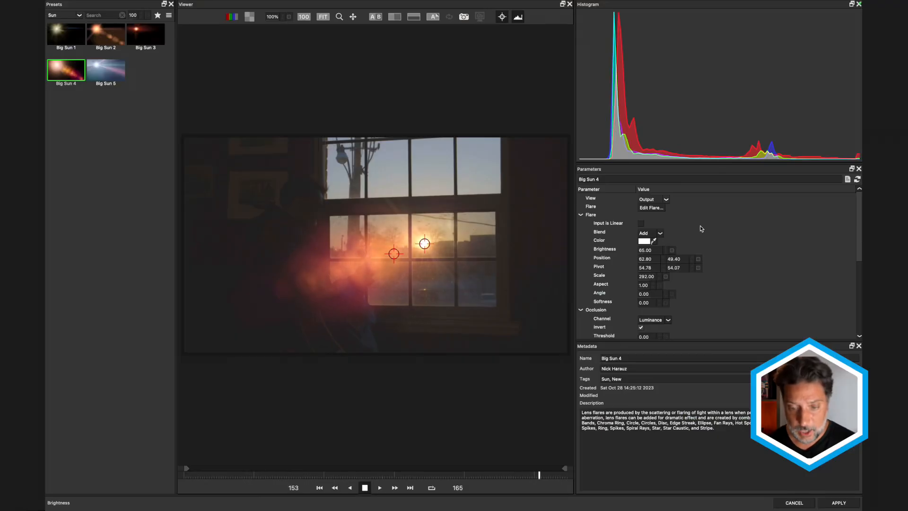
Open the flare's element editor and enlarge its window to fill the screen
{"action": "left_click", "coordinate": [652, 209]}
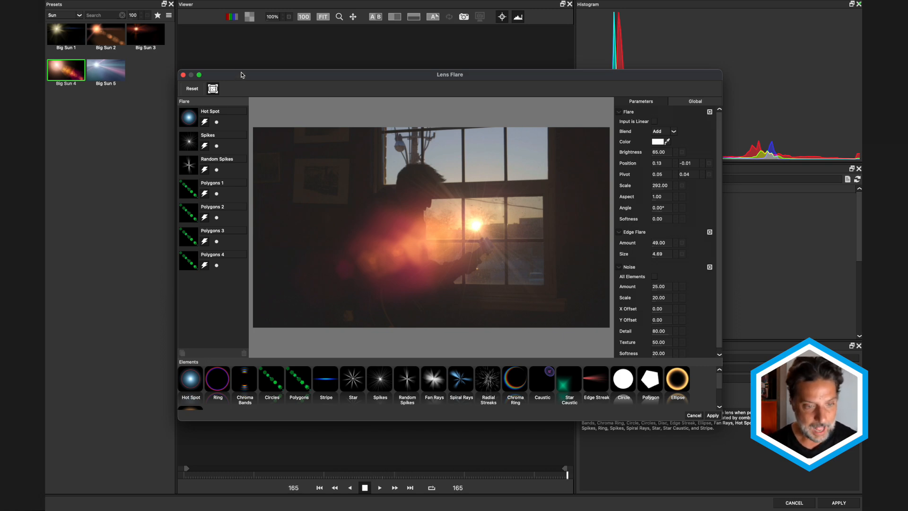
{"action": "left_click_drag", "start_coordinate": [241, 75], "coordinate": [232, 62]}
{"action": "left_click", "coordinate": [190, 62]}
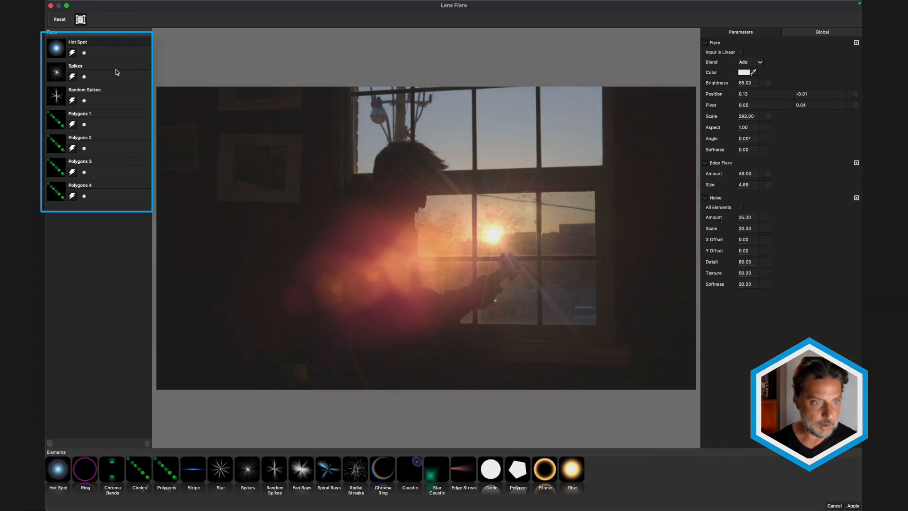
Inspect the Spikes and Random Spikes elements, and toggle Polygons 4 off and on to compare its contribution to the flare
{"action": "left_click", "coordinate": [116, 76]}
{"action": "left_click", "coordinate": [118, 98]}
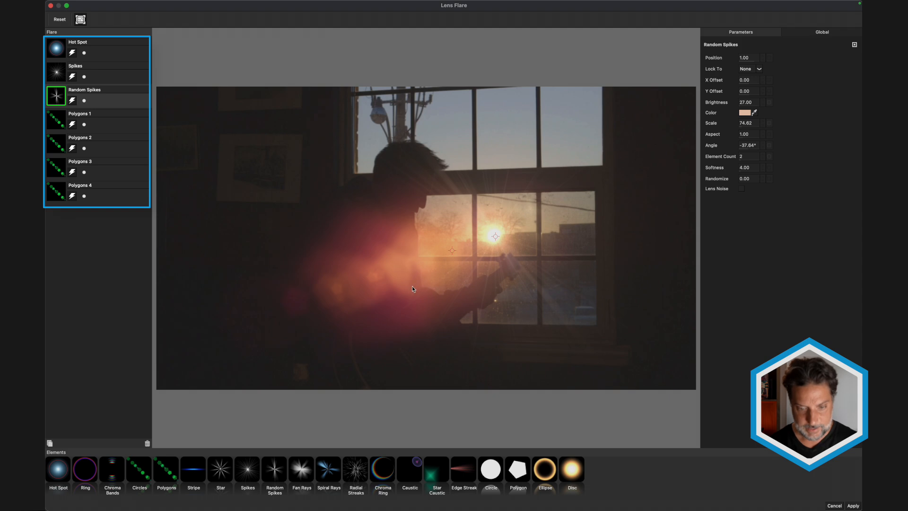
{"action": "left_click", "coordinate": [72, 196]}
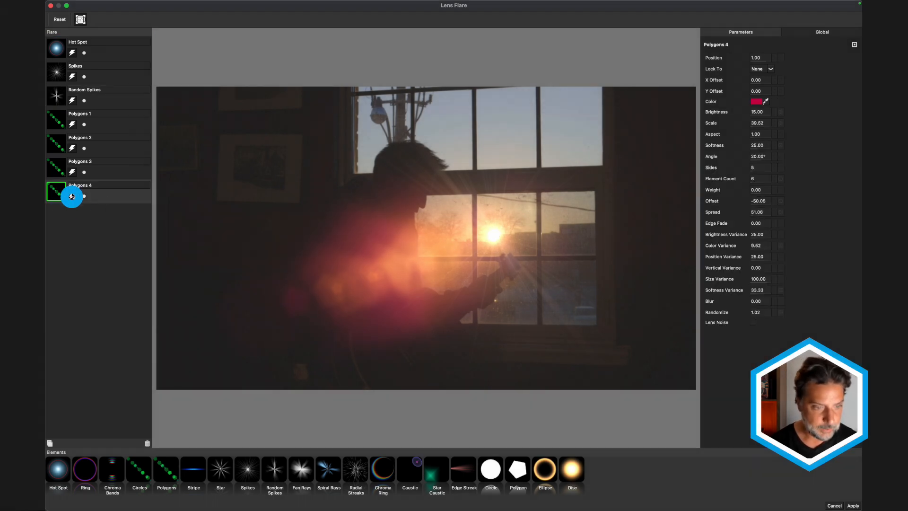
{"action": "left_click", "coordinate": [71, 197]}
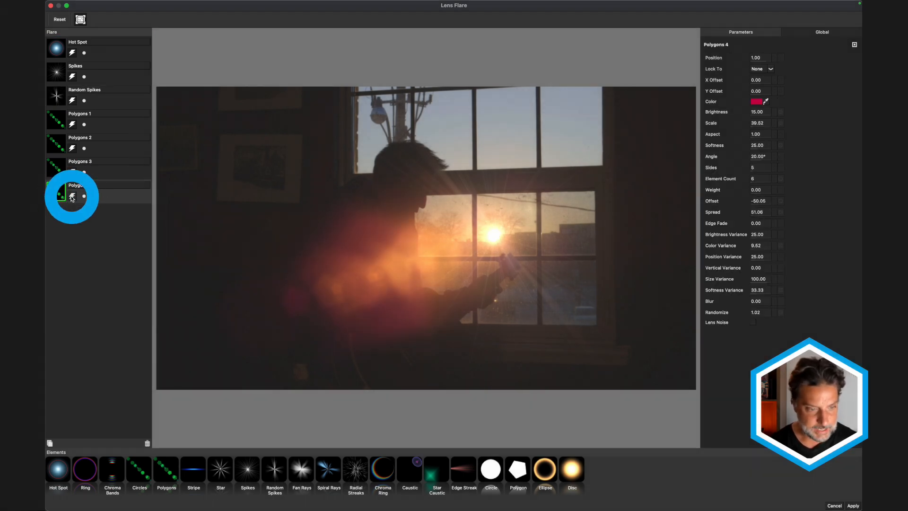
{"action": "left_click", "coordinate": [71, 197]}
{"action": "left_click", "coordinate": [71, 197]}
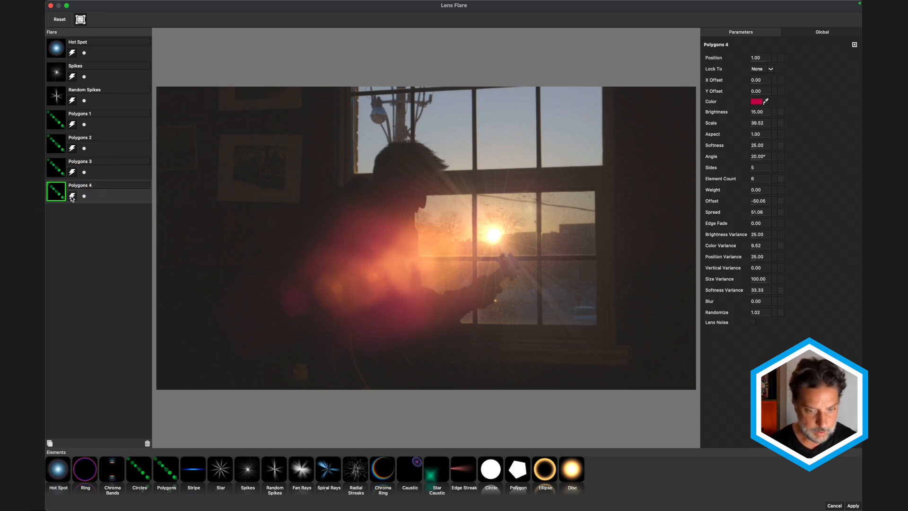
{"action": "left_click", "coordinate": [70, 196]}
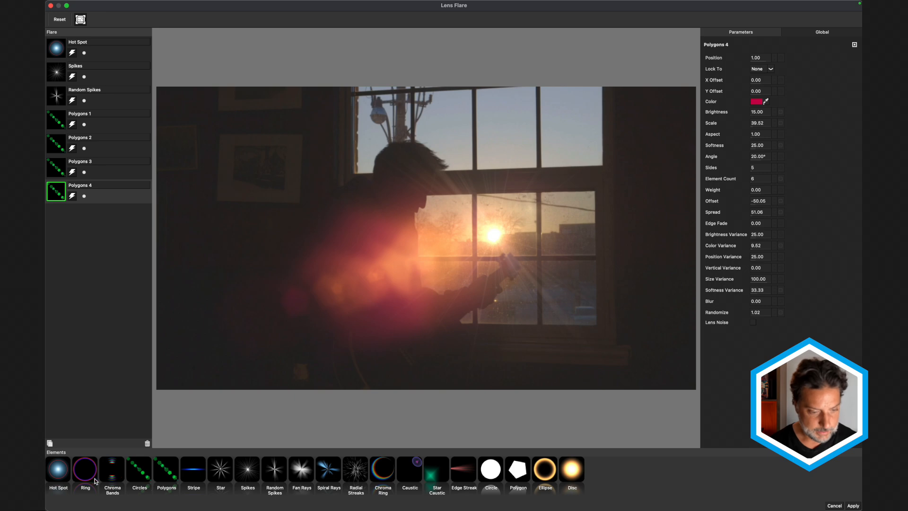
Add a Chroma Ring element with position 2.00, brightness 126, chroma 90 and scale 94, and apply the finished flare to the clip
{"action": "left_click", "coordinate": [389, 476]}
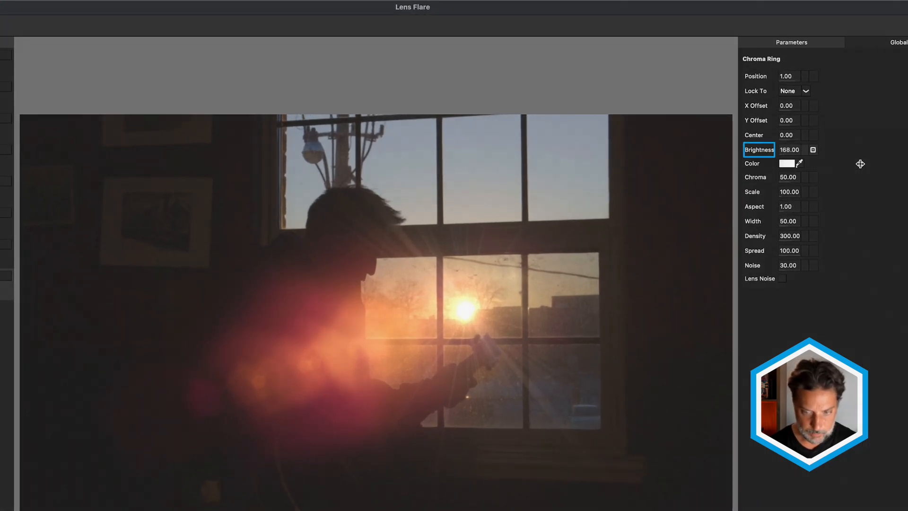
{"action": "left_click_drag", "start_coordinate": [861, 164], "coordinate": [791, 175]}
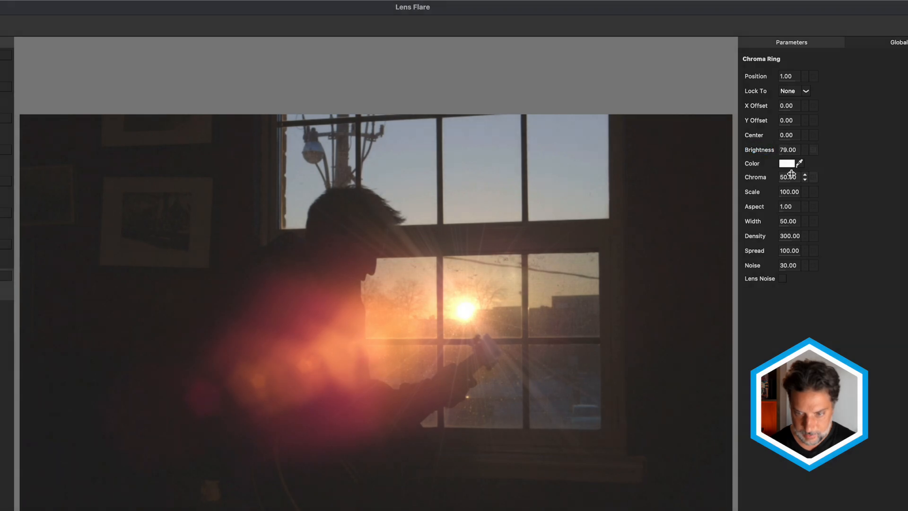
{"action": "left_click_drag", "start_coordinate": [850, 173], "coordinate": [759, 189]}
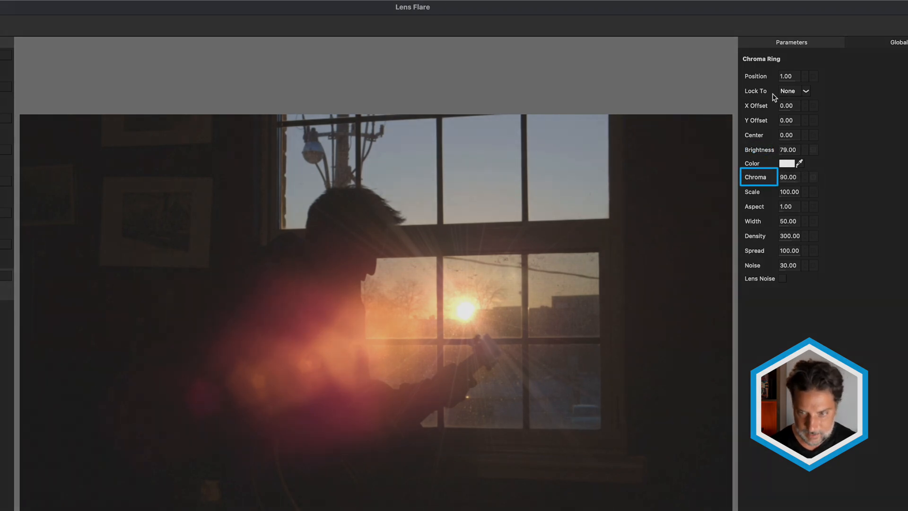
{"action": "left_click_drag", "start_coordinate": [848, 73], "coordinate": [797, 83]}
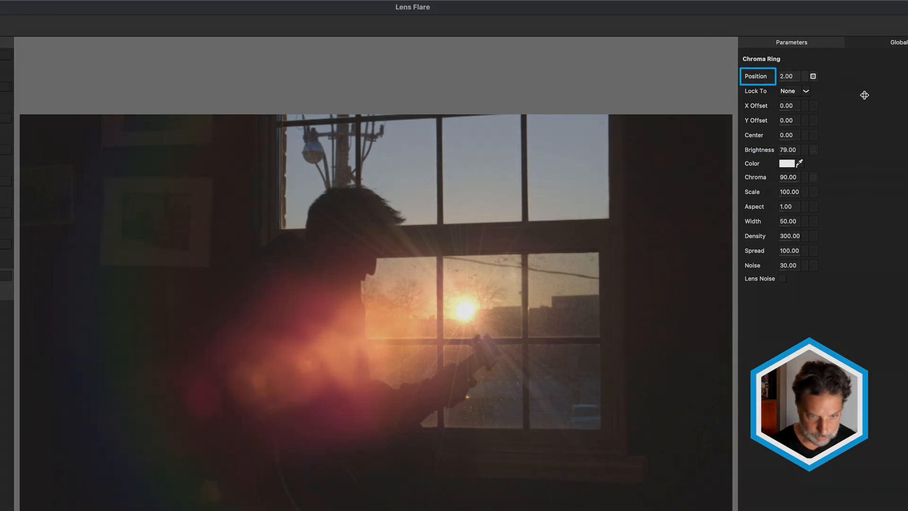
{"action": "left_click_drag", "start_coordinate": [735, 105], "coordinate": [837, 97]}
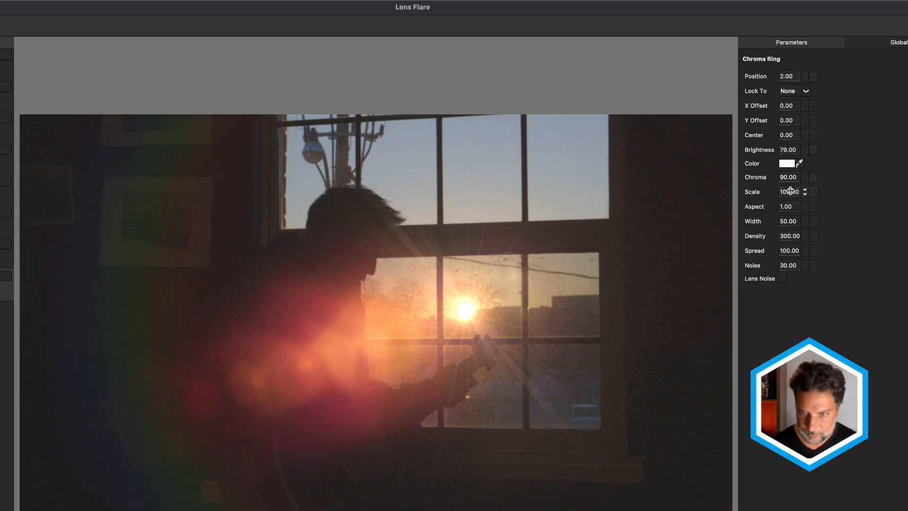
{"action": "left_click_drag", "start_coordinate": [791, 191], "coordinate": [786, 191]}
{"action": "left_click_drag", "start_coordinate": [789, 150], "coordinate": [821, 166]}
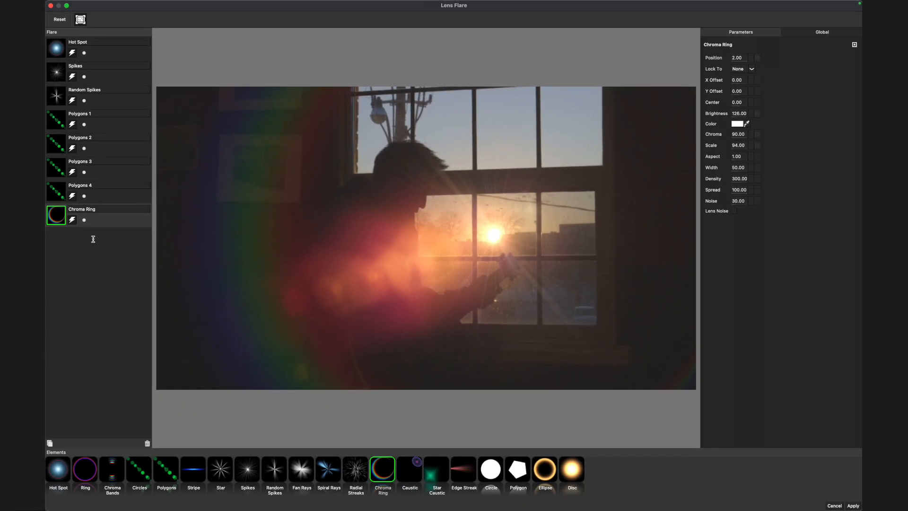
{"action": "left_click", "coordinate": [856, 506]}
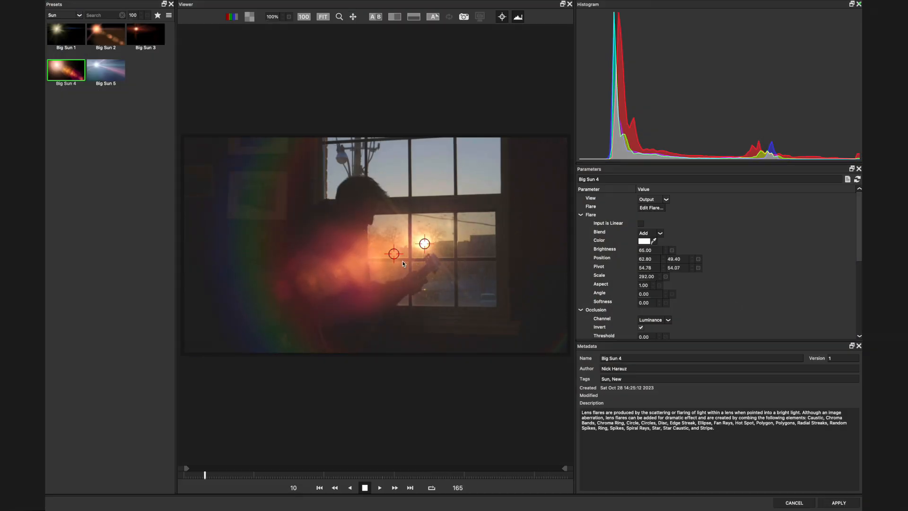
{"action": "left_click", "coordinate": [839, 502]}
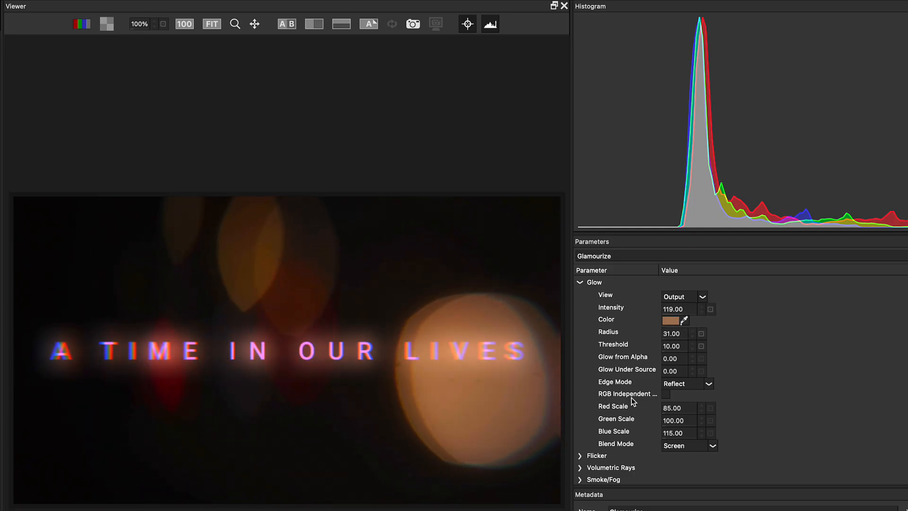
Enable Volumetric Rays and Orbs for the Glamourize preset on the "A TIME IN OUR LIVES" title
{"action": "left_click", "coordinate": [610, 467]}
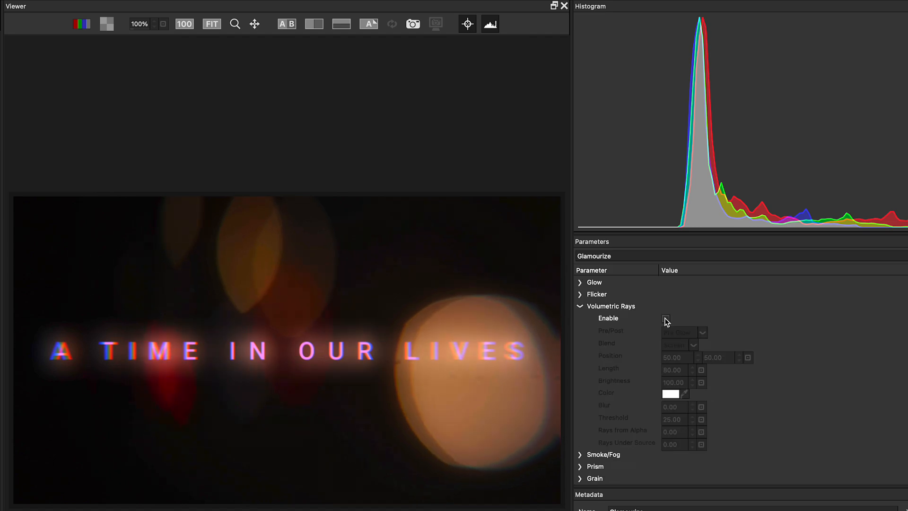
{"action": "left_click", "coordinate": [666, 318]}
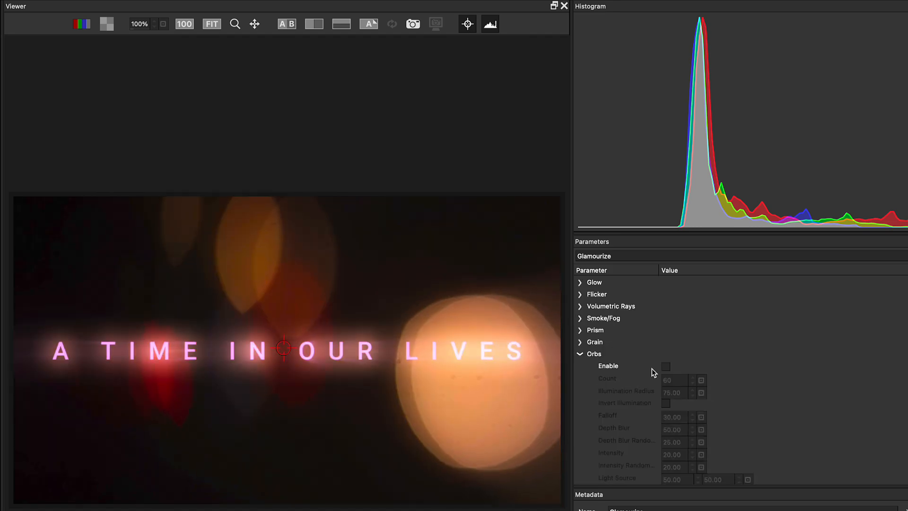
{"action": "left_click", "coordinate": [666, 367]}
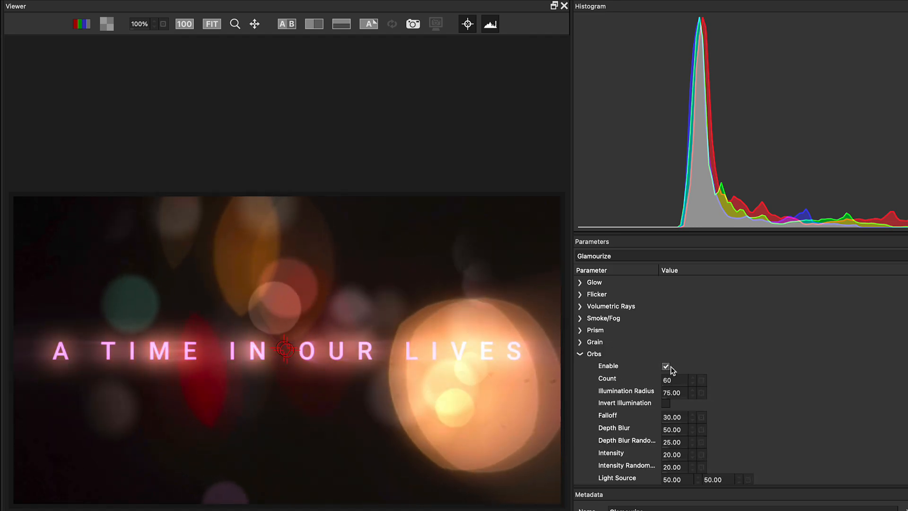